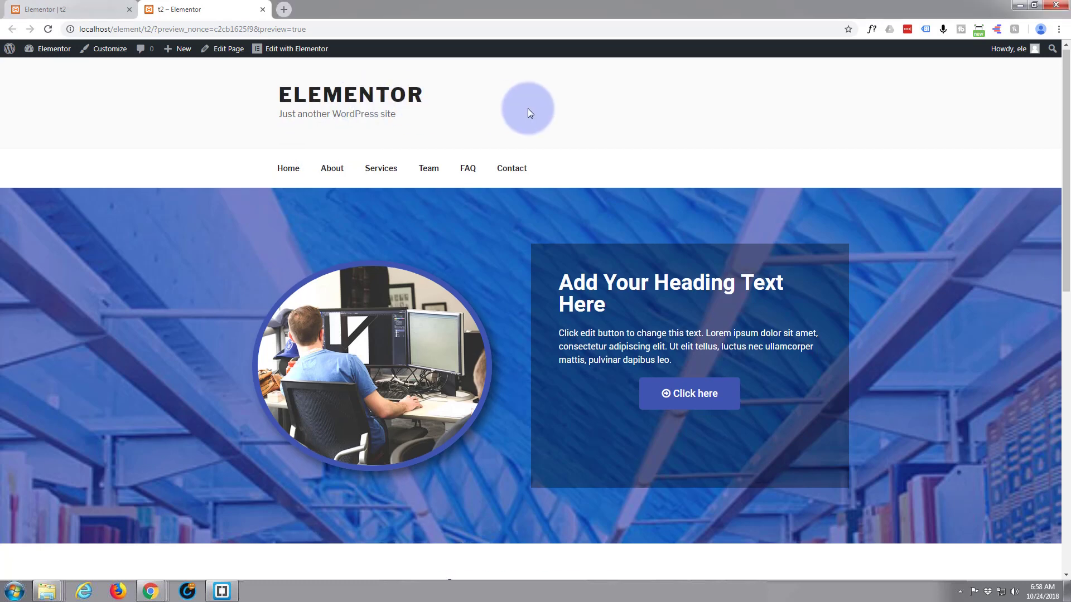
Look over the whole t2 page preview, then close the preview and return to the page editor
{"action": "scroll", "coordinate": [528, 109], "scroll_direction": "down", "scroll_amount": 5}
{"action": "scroll", "coordinate": [528, 110], "scroll_direction": "down", "scroll_amount": 6}
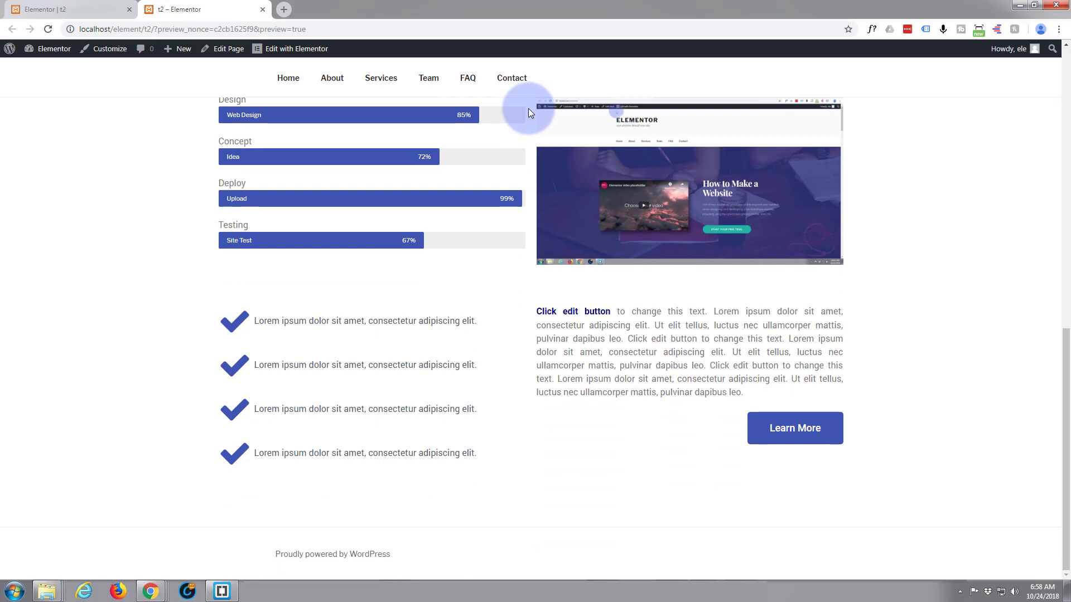
{"action": "scroll", "coordinate": [168, 318], "scroll_direction": "up", "scroll_amount": 9}
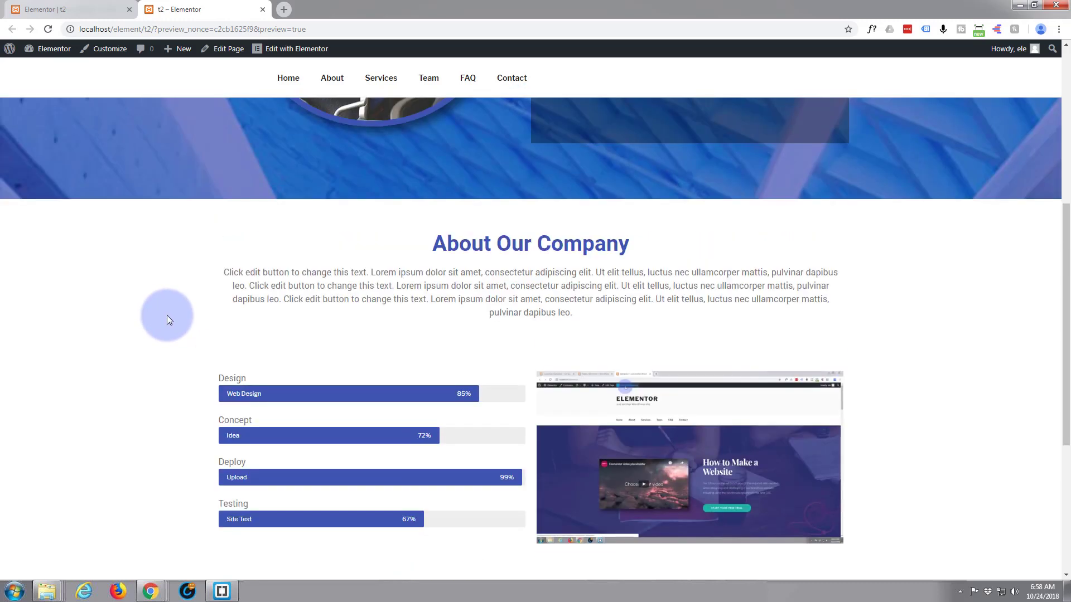
{"action": "scroll", "coordinate": [173, 310], "scroll_direction": "down", "scroll_amount": 7}
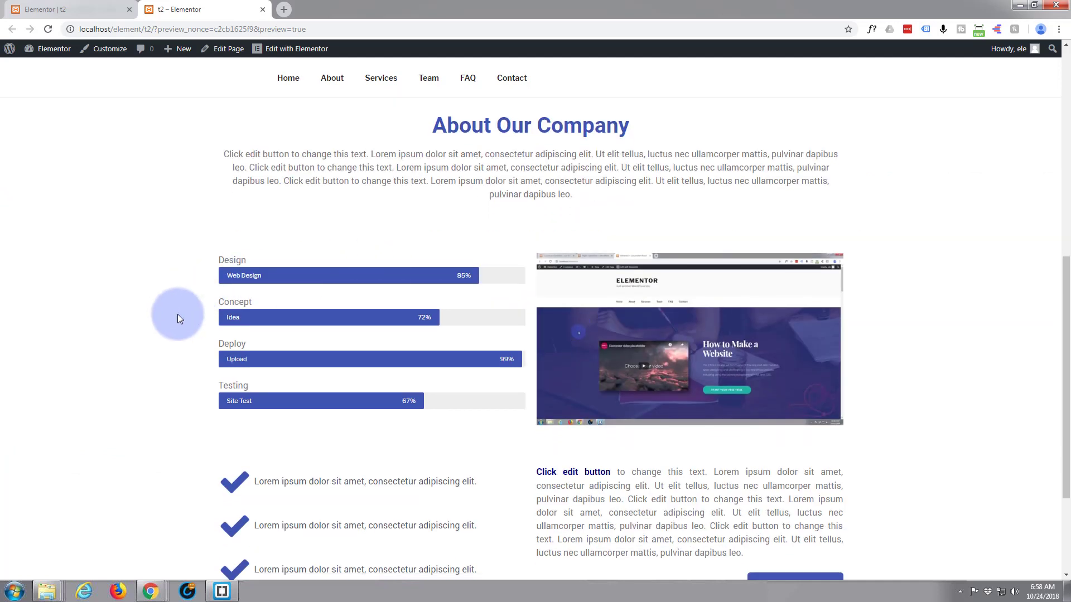
{"action": "scroll", "coordinate": [184, 310], "scroll_direction": "down", "scroll_amount": 3}
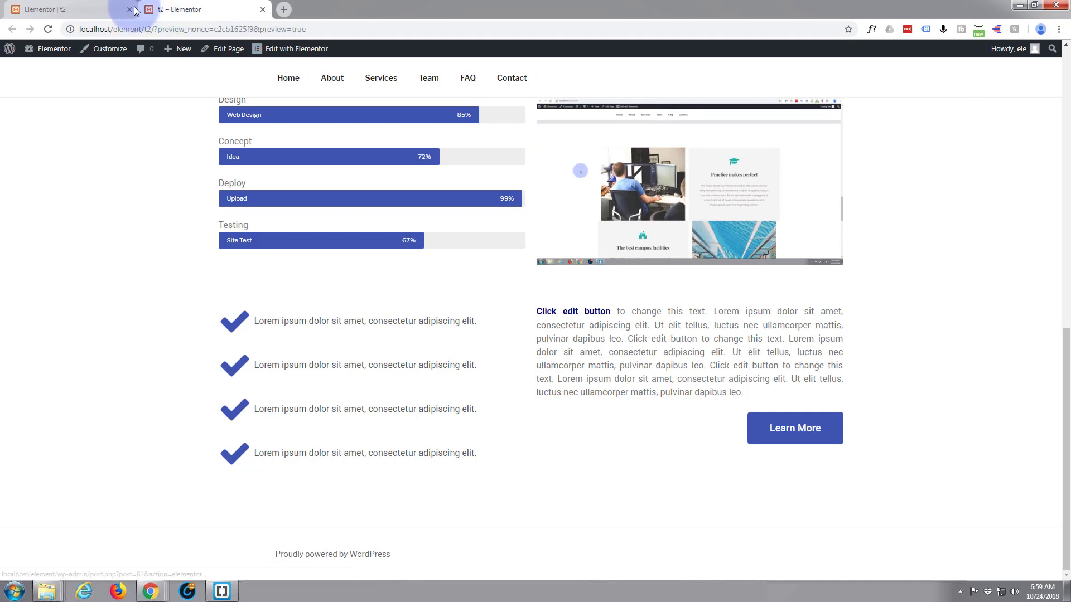
{"action": "left_click", "coordinate": [97, 13]}
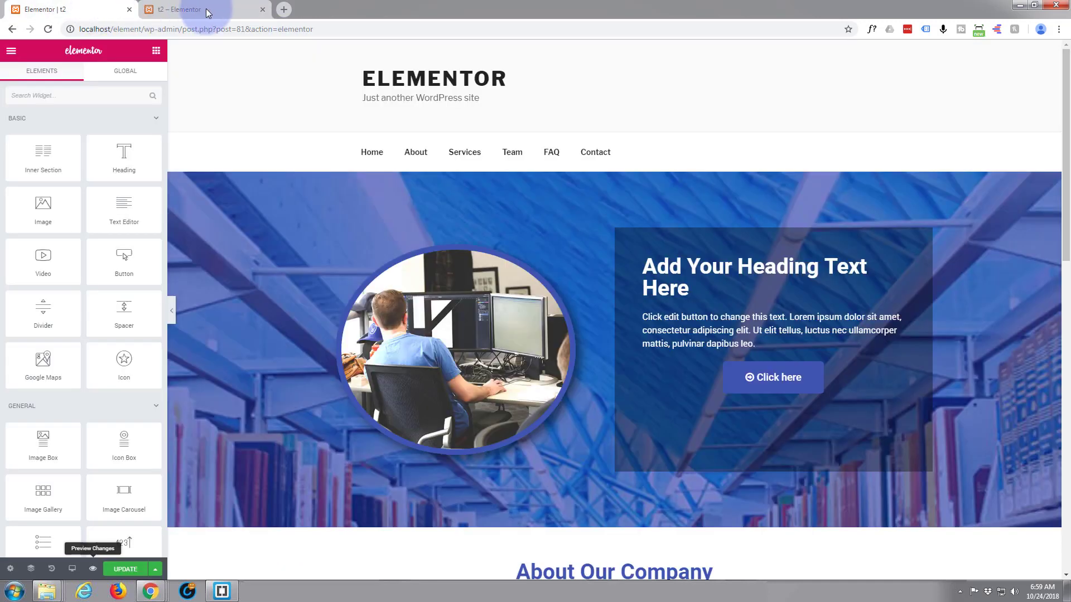
{"action": "left_click", "coordinate": [263, 10]}
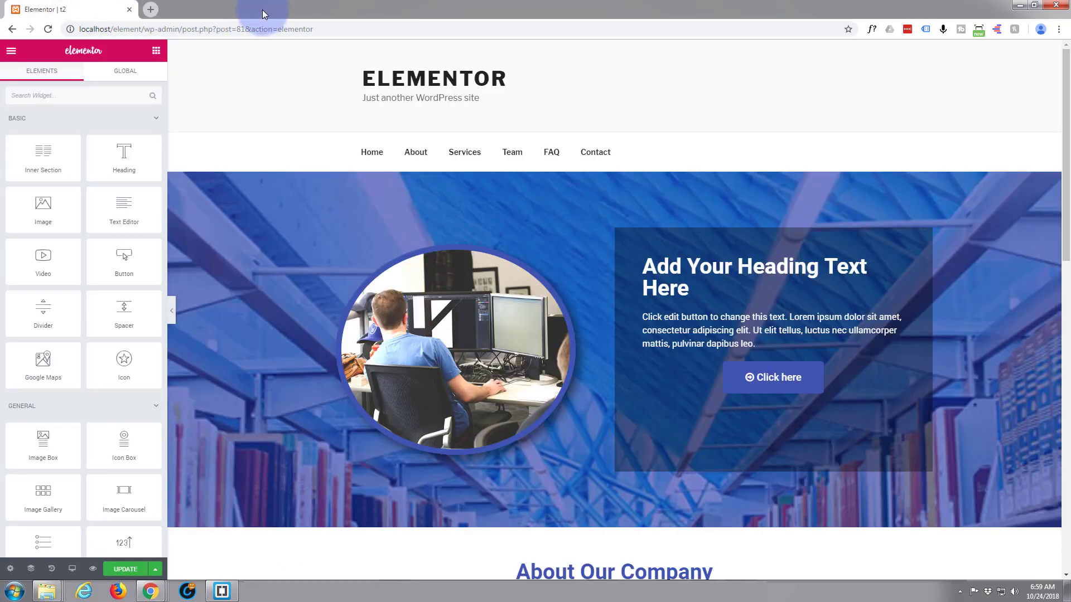
Add a new single-column section at the end of the page, below the checklist and Learn More section
{"action": "scroll", "coordinate": [273, 147], "scroll_direction": "down", "scroll_amount": 1}
{"action": "scroll", "coordinate": [276, 148], "scroll_direction": "down", "scroll_amount": 10}
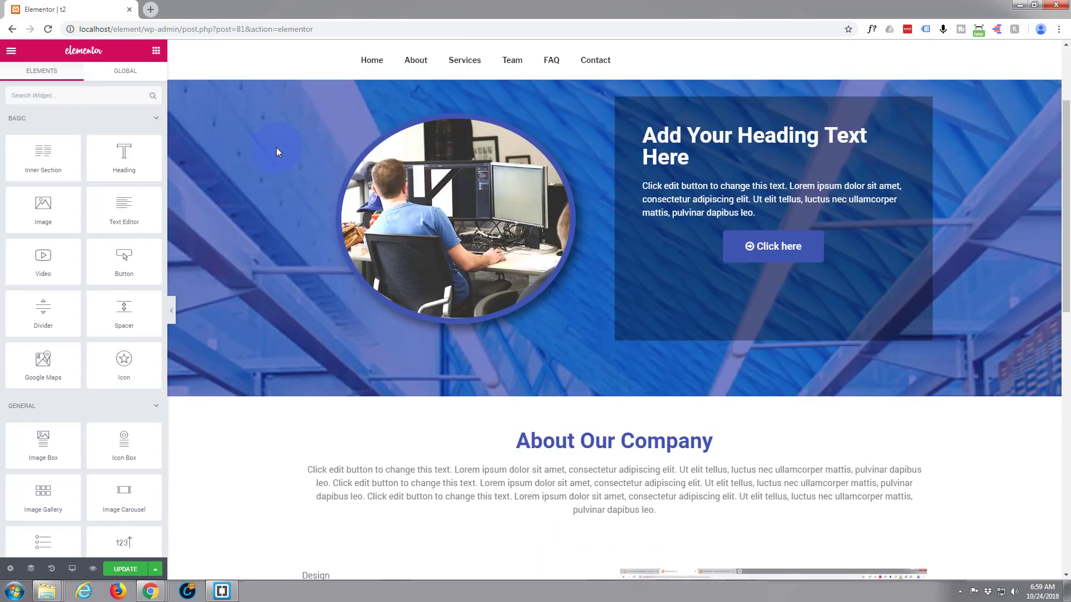
{"action": "scroll", "coordinate": [277, 148], "scroll_direction": "down", "scroll_amount": 2}
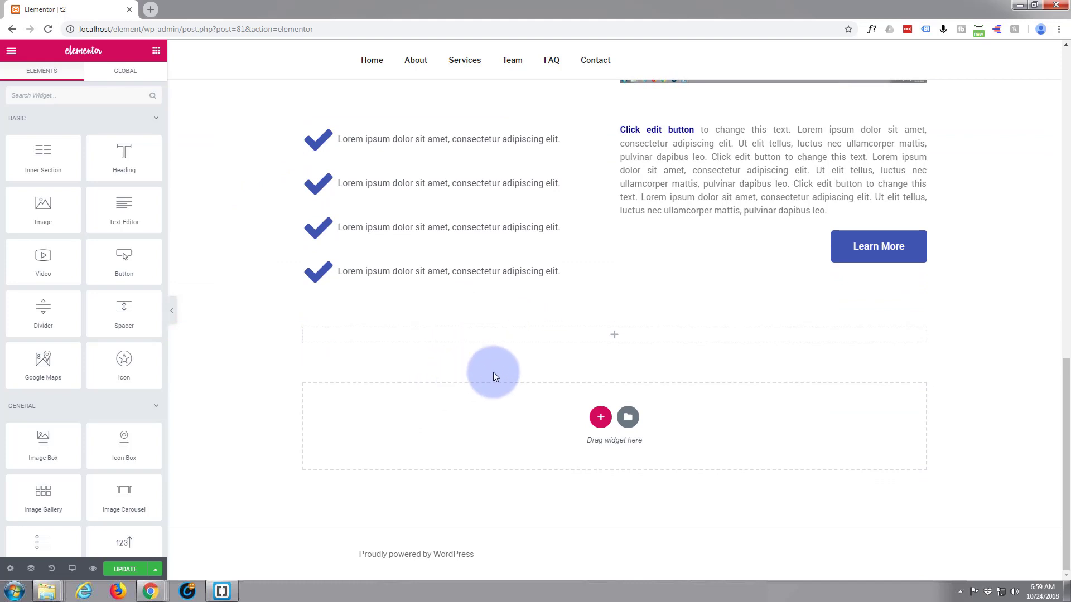
{"action": "left_click", "coordinate": [629, 316]}
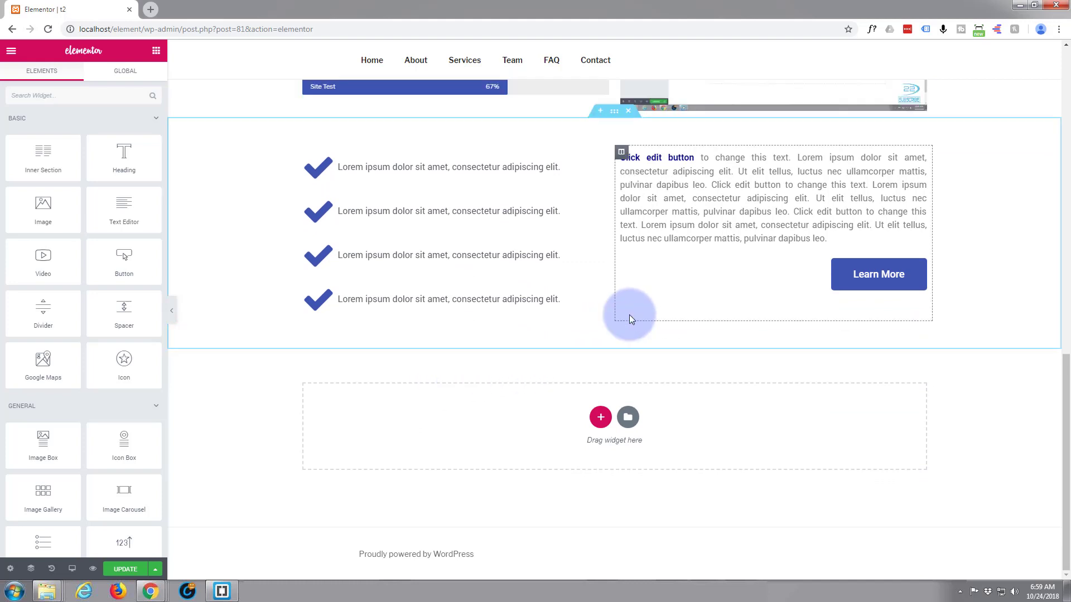
{"action": "left_click", "coordinate": [601, 418]}
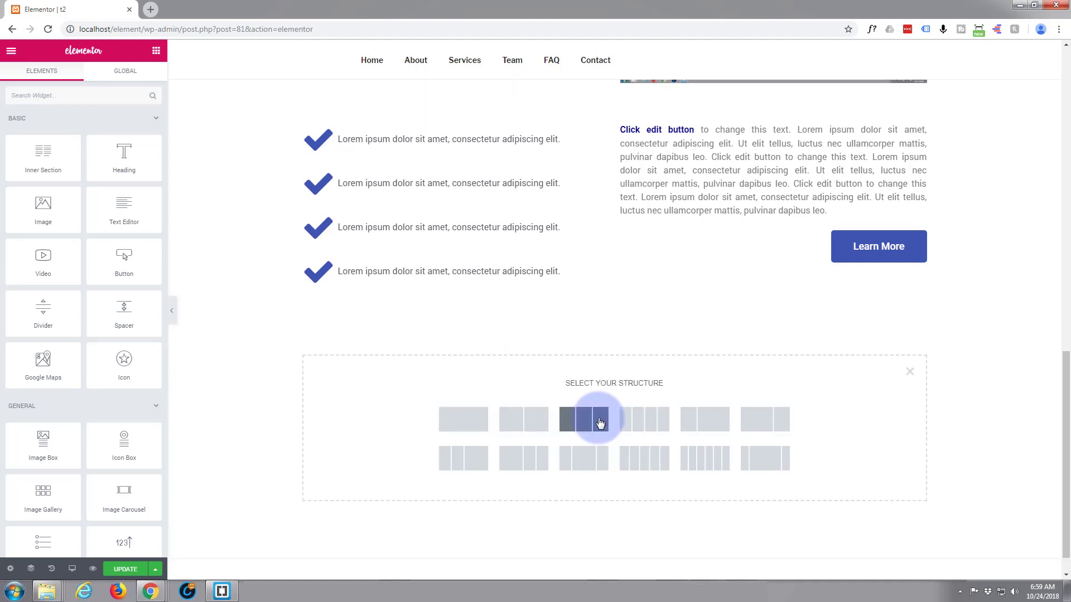
{"action": "left_click", "coordinate": [468, 423]}
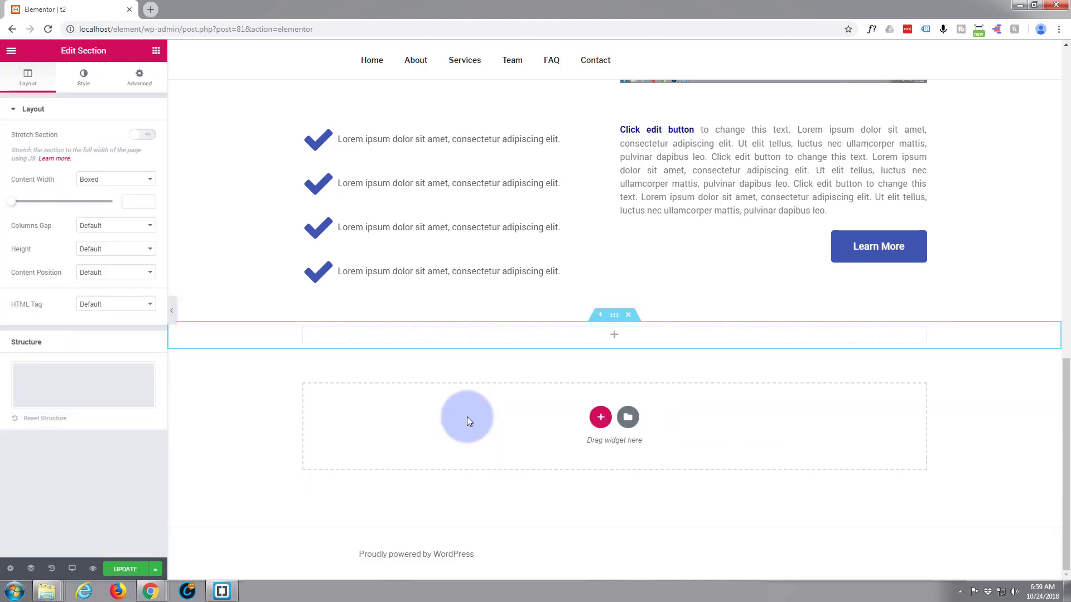
Give the new section a gradient background with the blue swatch #4054b2 as its first color
{"action": "left_click", "coordinate": [616, 320]}
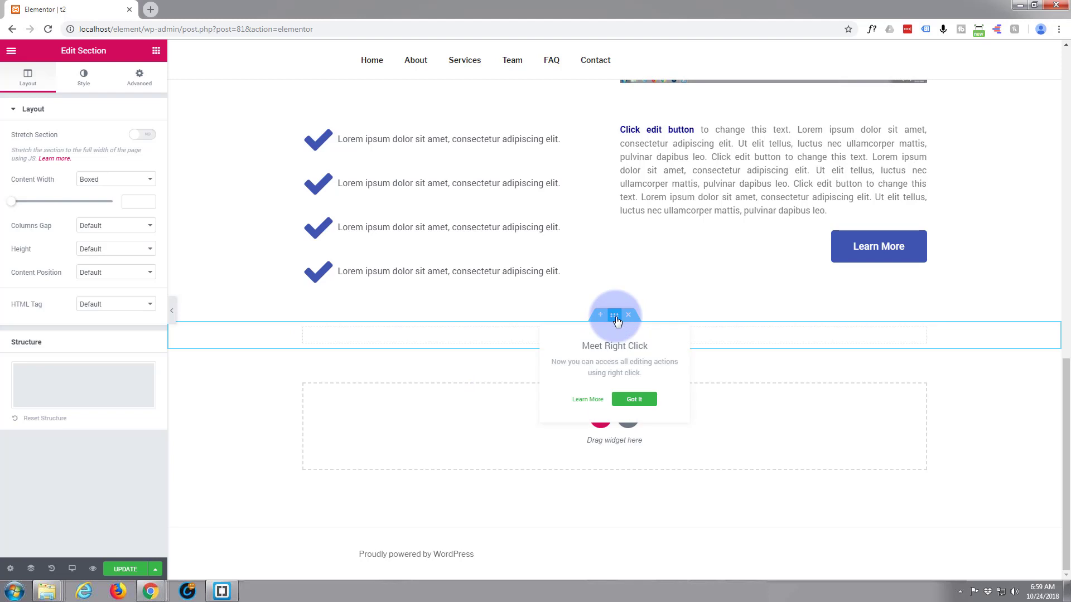
{"action": "left_click", "coordinate": [138, 77]}
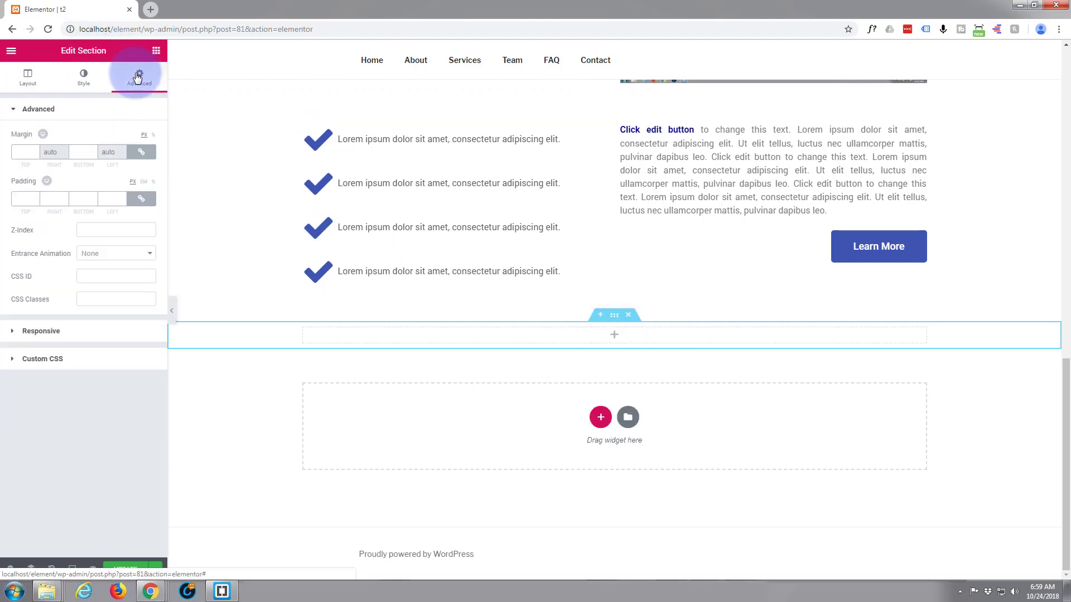
{"action": "left_click", "coordinate": [84, 76]}
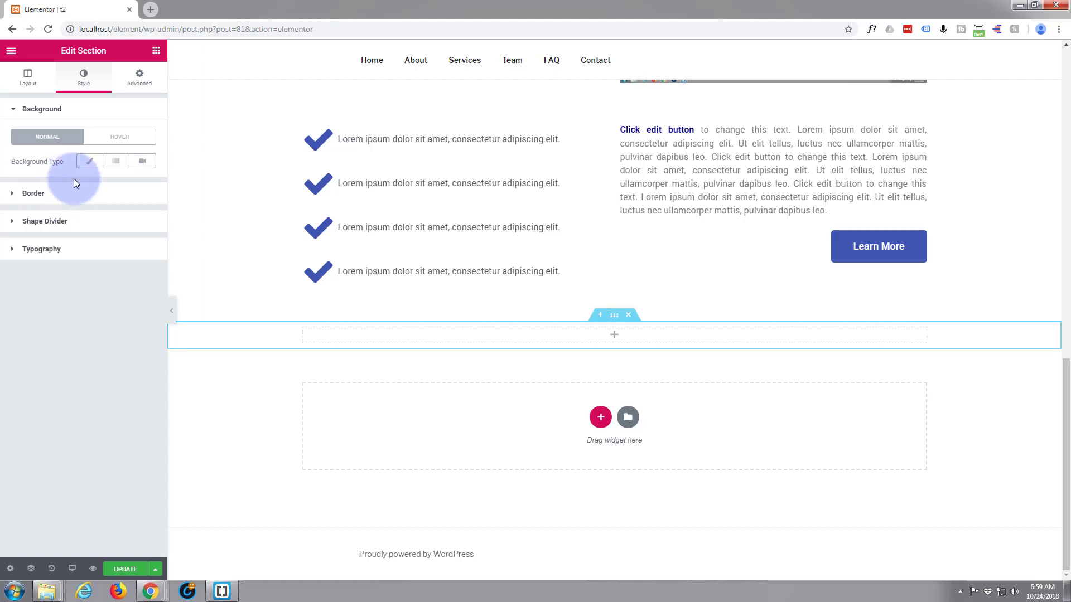
{"action": "left_click", "coordinate": [87, 163]}
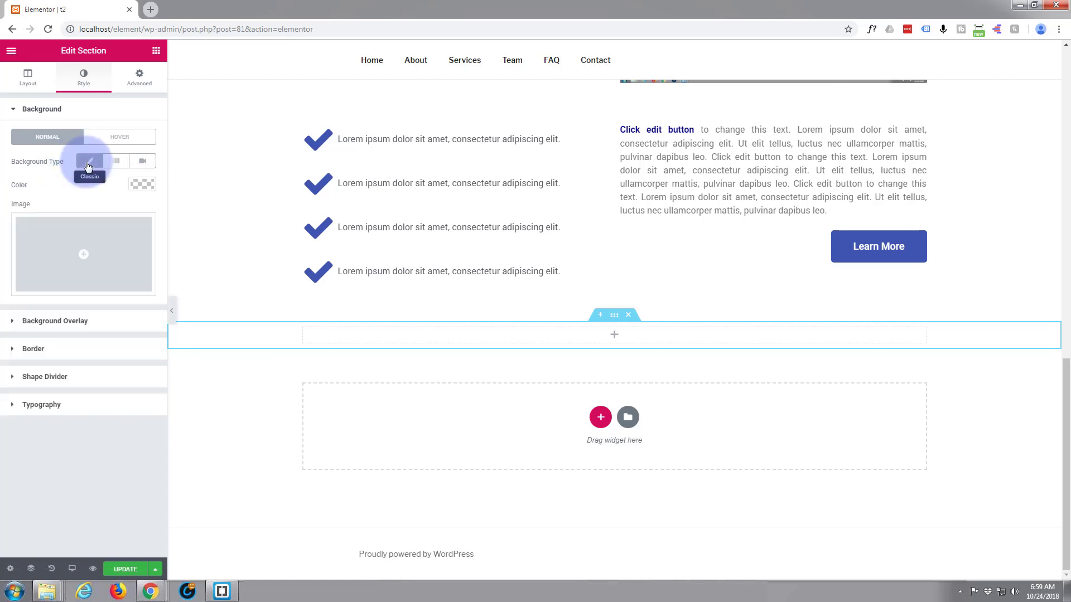
{"action": "left_click", "coordinate": [116, 163]}
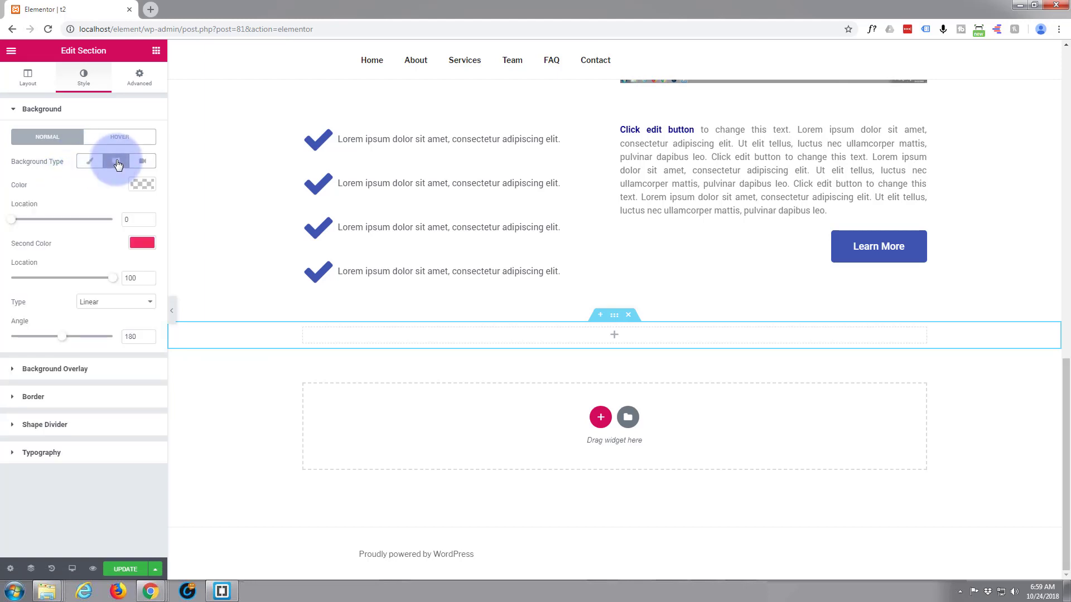
{"action": "left_click", "coordinate": [140, 188]}
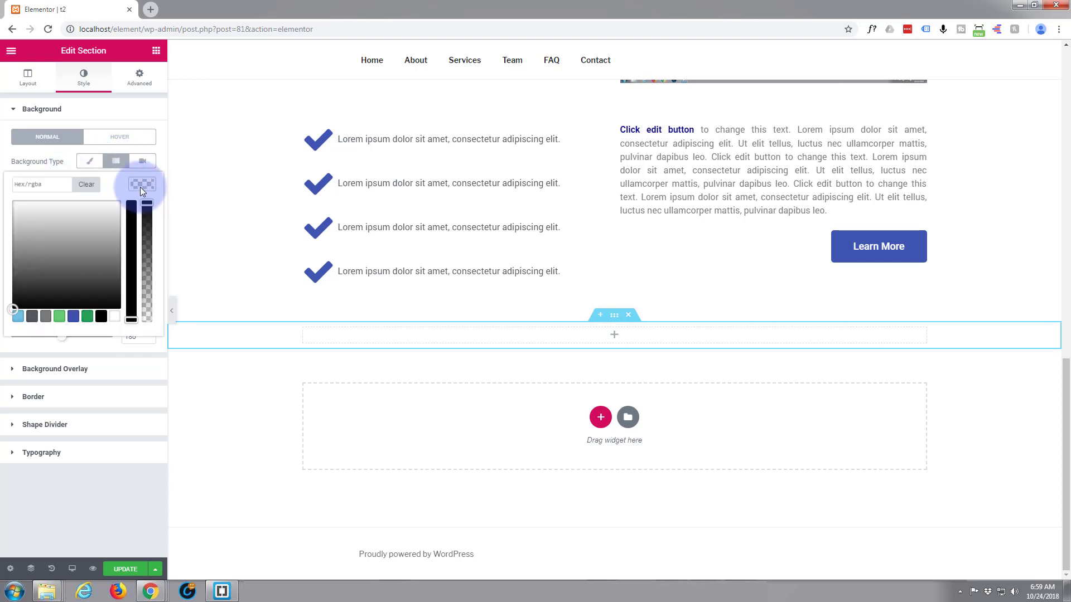
{"action": "left_click", "coordinate": [74, 317]}
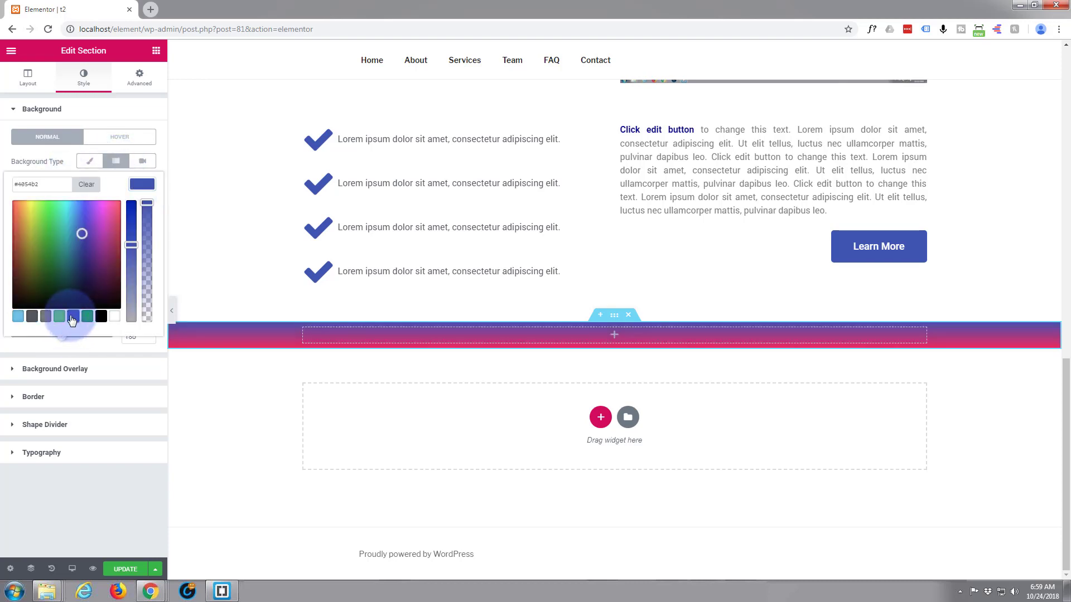
{"action": "left_click", "coordinate": [140, 188]}
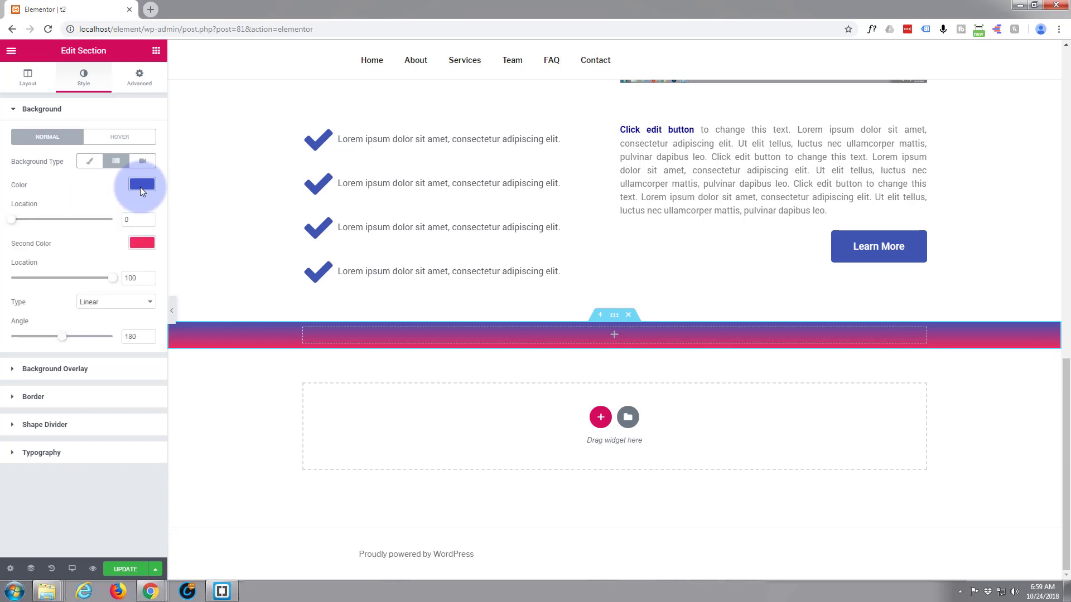
Set the gradient's second color to dark navy #00052b
{"action": "left_click", "coordinate": [146, 242]}
{"action": "left_click_drag", "start_coordinate": [116, 263], "coordinate": [85, 350]}
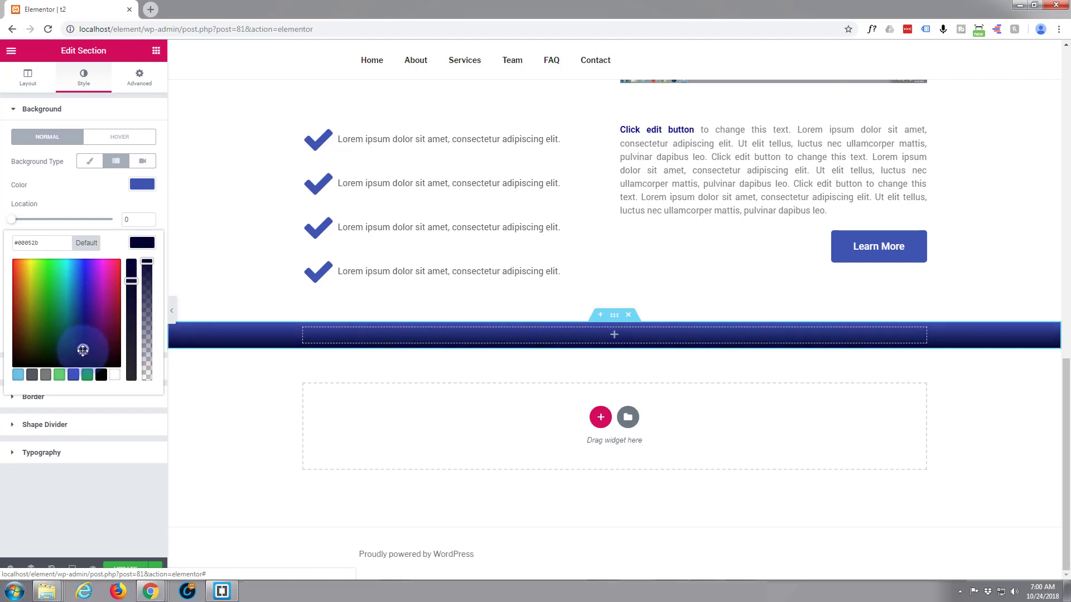
{"action": "left_click_drag", "start_coordinate": [83, 349], "coordinate": [82, 349]}
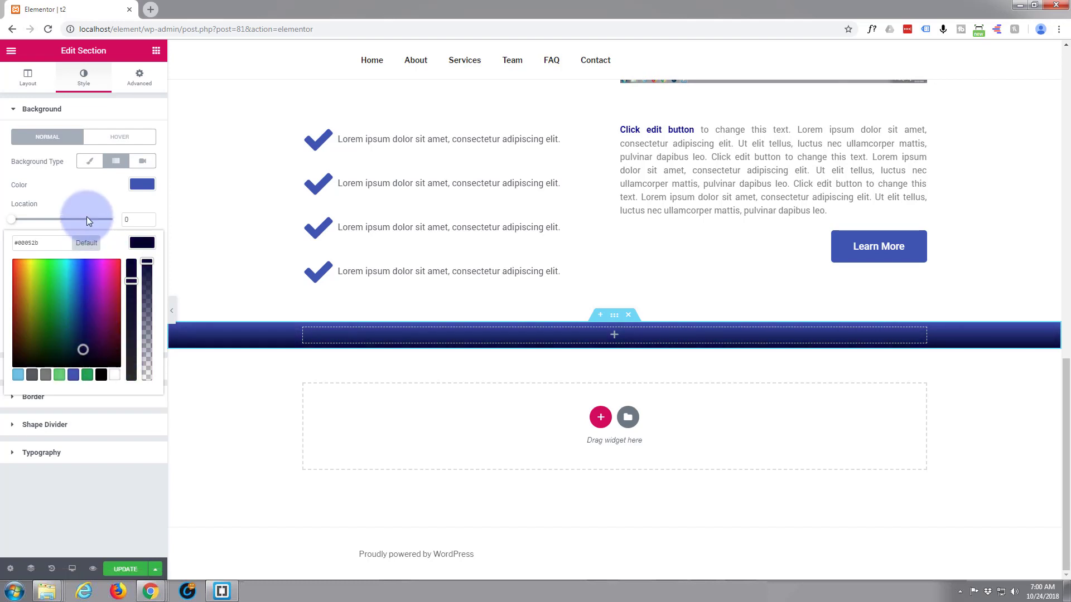
{"action": "left_click", "coordinate": [144, 185]}
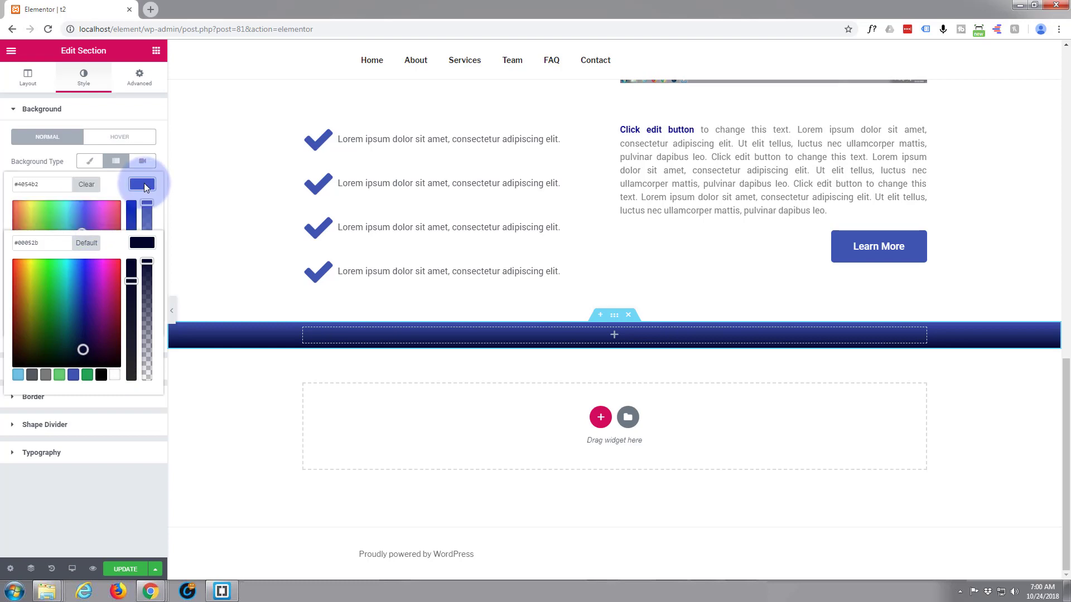
{"action": "left_click", "coordinate": [18, 184]}
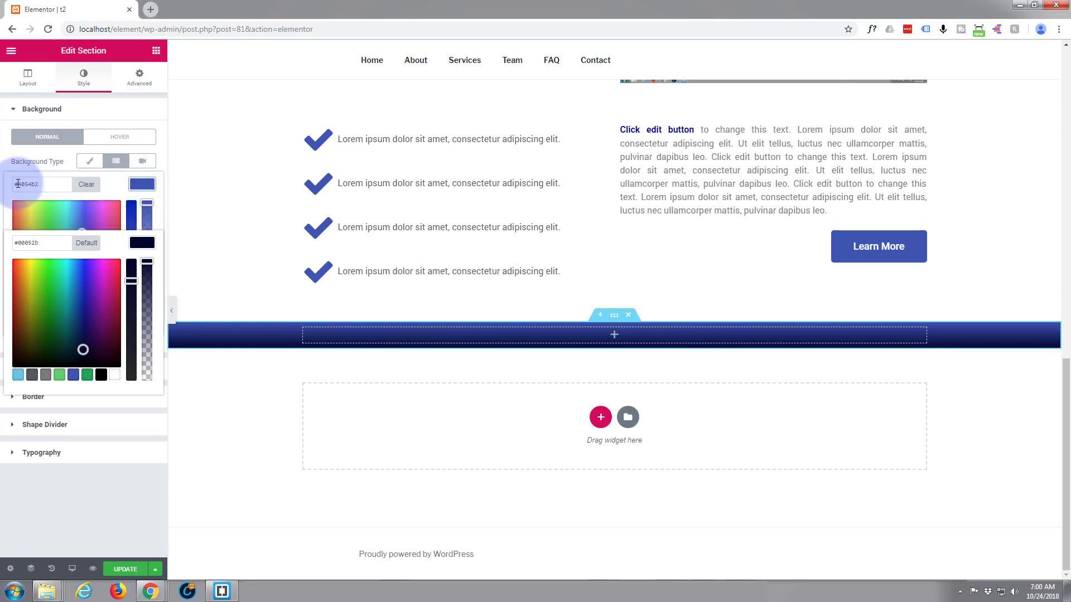
Unlink the gradient section's padding values and set the top and bottom padding to 50 px
{"action": "left_click", "coordinate": [140, 78]}
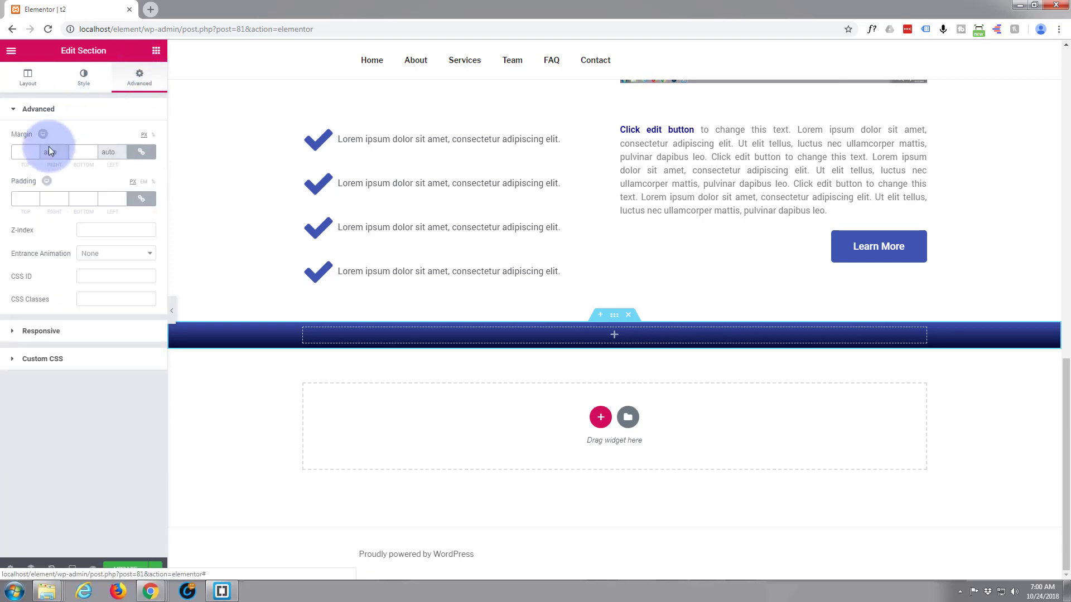
{"action": "left_click", "coordinate": [26, 200]}
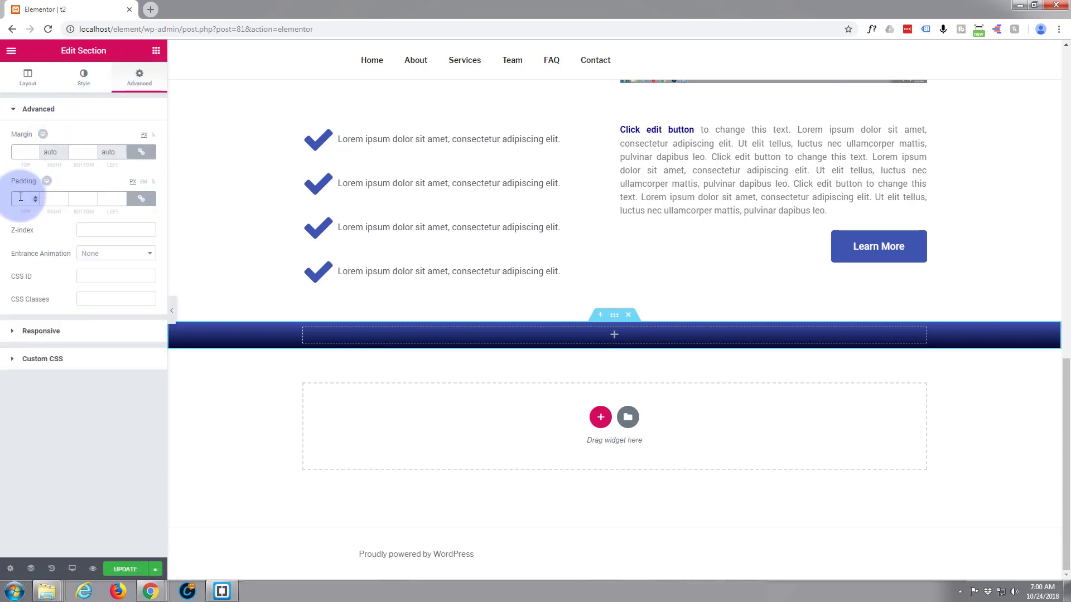
{"action": "left_click", "coordinate": [142, 200]}
{"action": "left_click", "coordinate": [25, 200]}
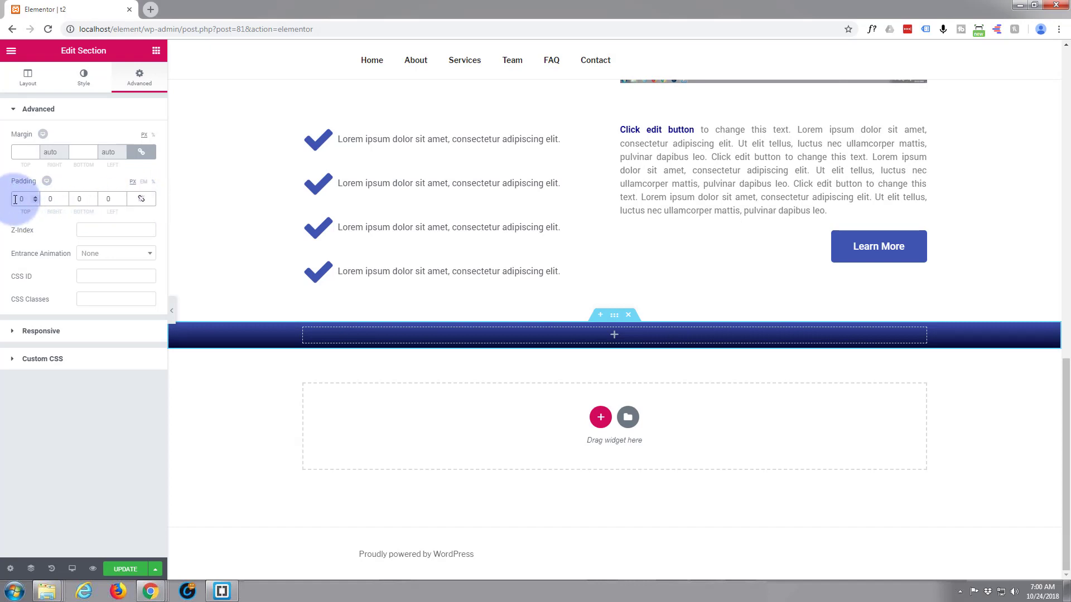
{"action": "type", "text": "5"}
{"action": "left_click", "coordinate": [54, 200]}
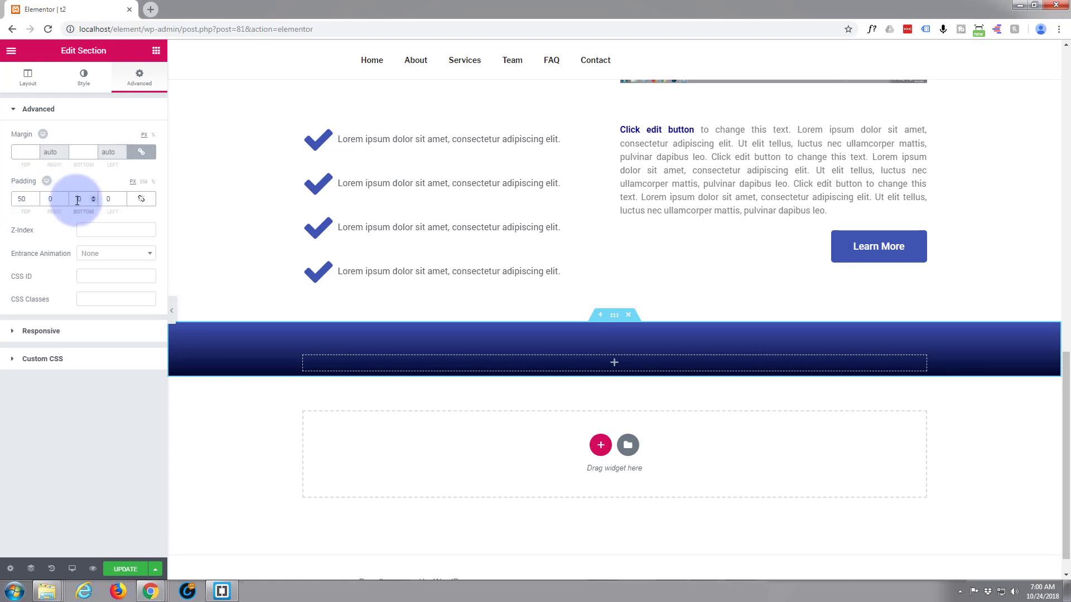
{"action": "type", "text": "5"}
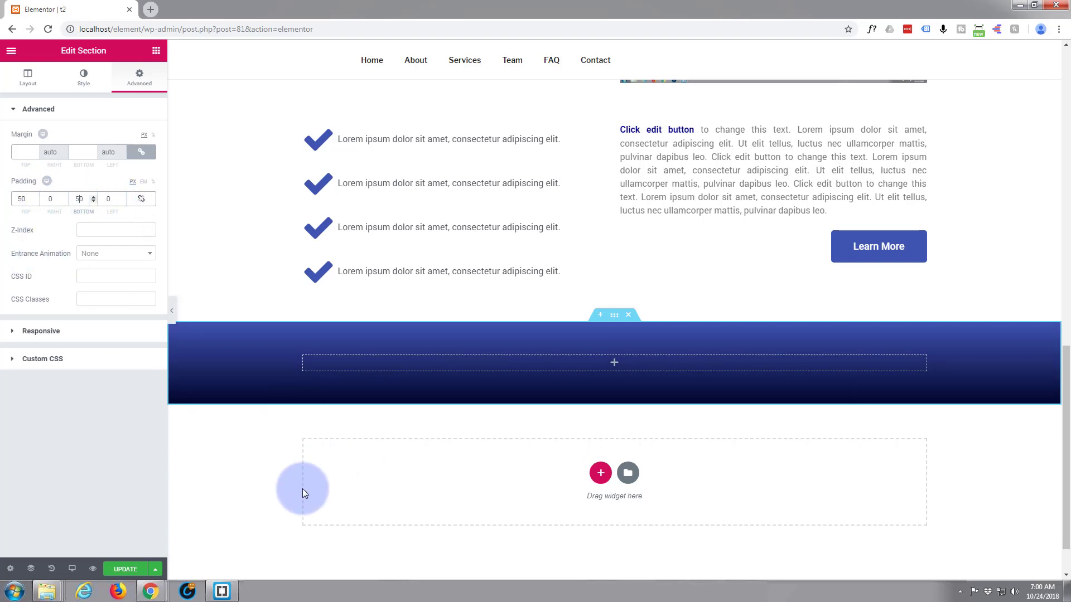
{"action": "scroll", "coordinate": [306, 487], "scroll_direction": "up", "scroll_amount": 2}
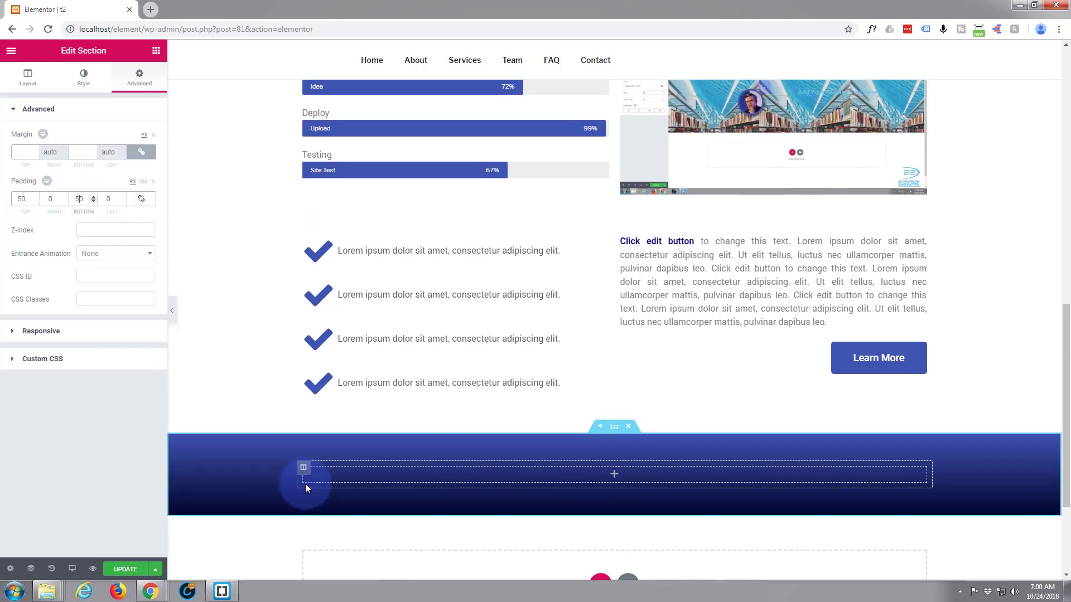
{"action": "scroll", "coordinate": [306, 484], "scroll_direction": "down", "scroll_amount": 1}
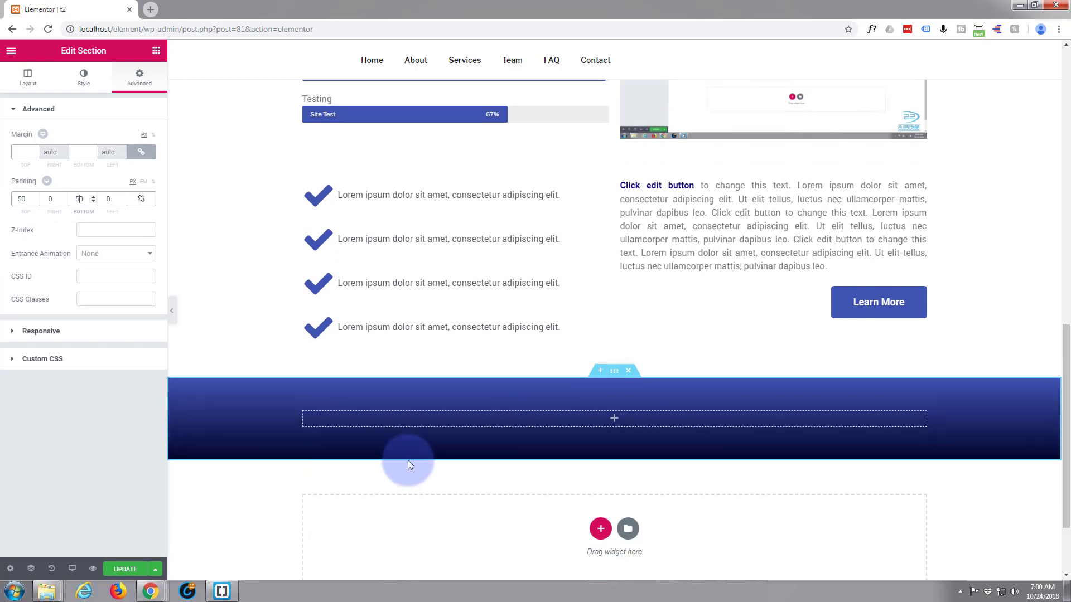
Duplicate the "About Our Company" heading
{"action": "left_click", "coordinate": [155, 51]}
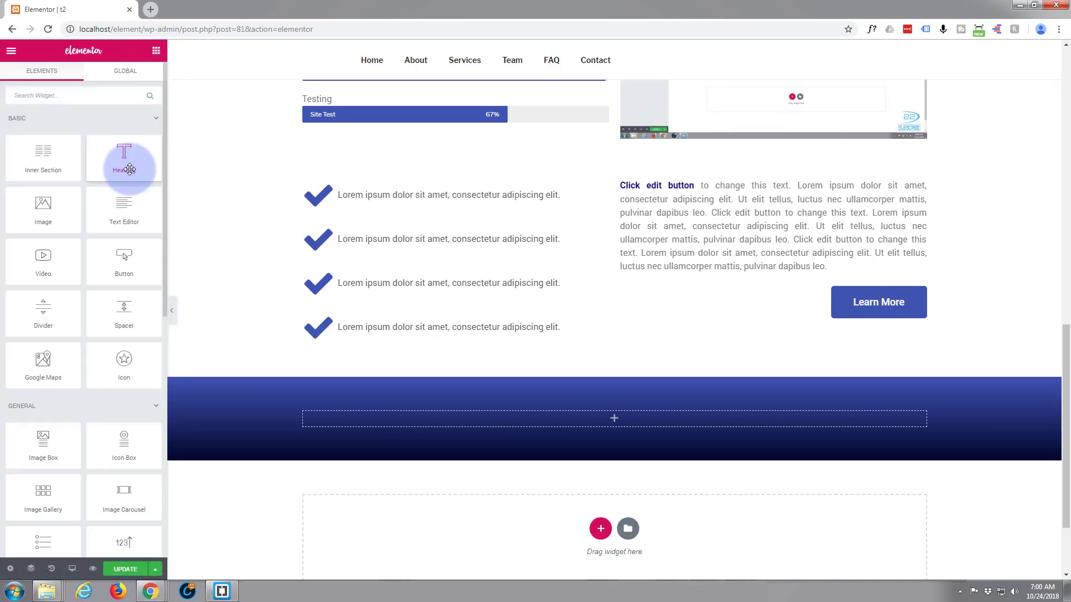
{"action": "scroll", "coordinate": [633, 213], "scroll_direction": "up", "scroll_amount": 7}
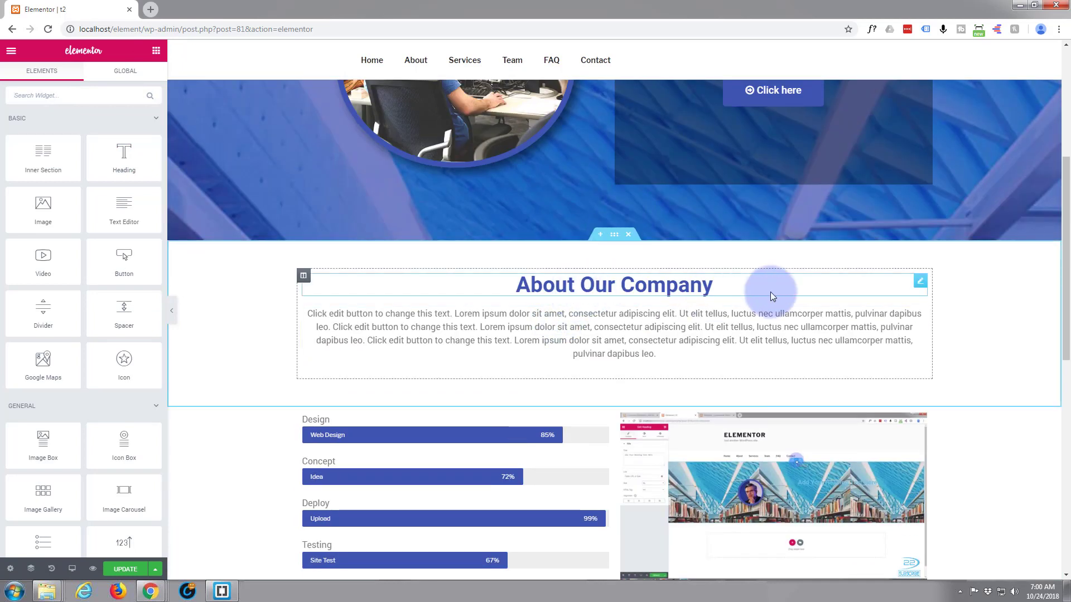
{"action": "left_click", "coordinate": [920, 287]}
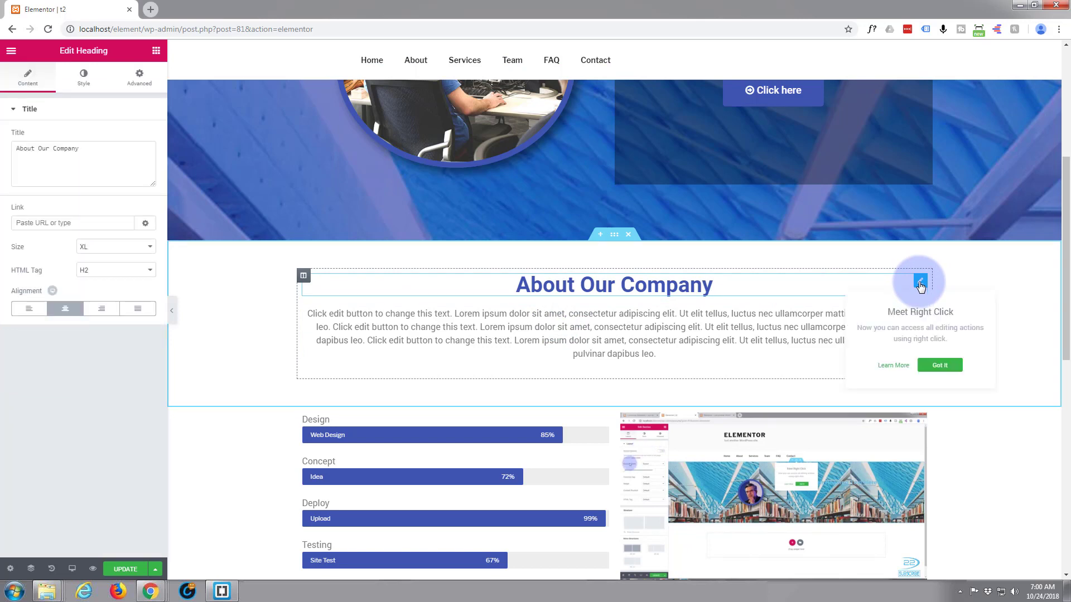
{"action": "right_click", "coordinate": [920, 285]}
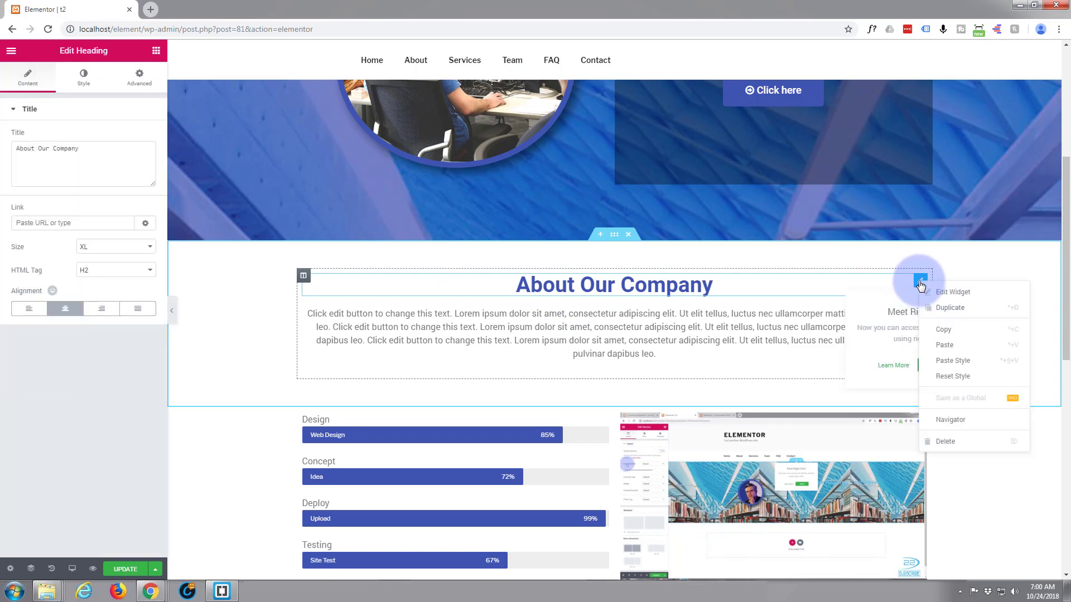
{"action": "left_click", "coordinate": [943, 310]}
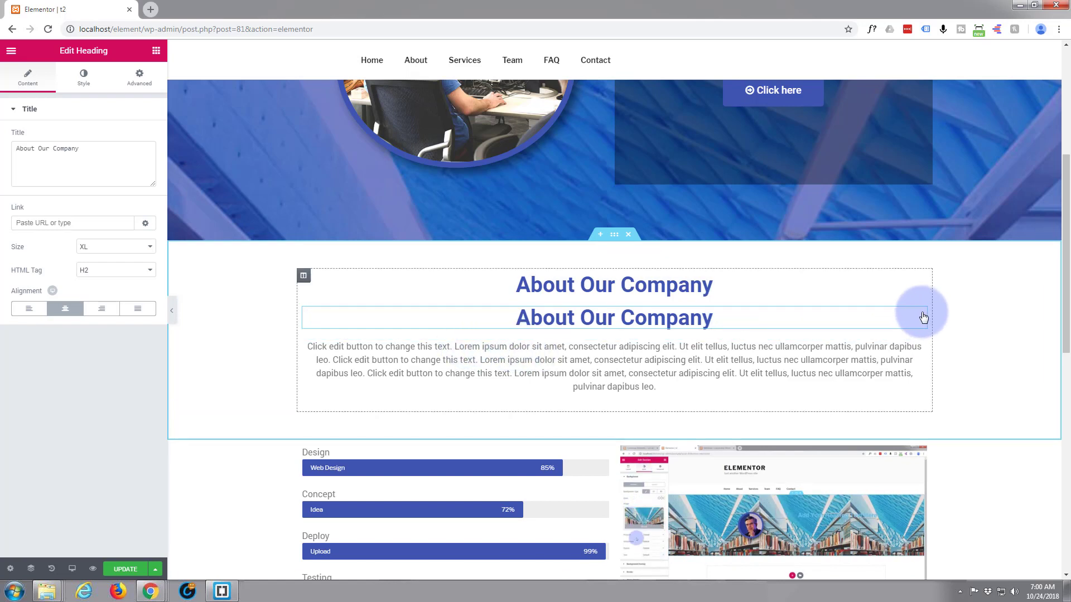
Move the duplicated heading into the gradient section and change its title to "Our Services"
{"action": "left_click_drag", "start_coordinate": [921, 317], "coordinate": [631, 423]}
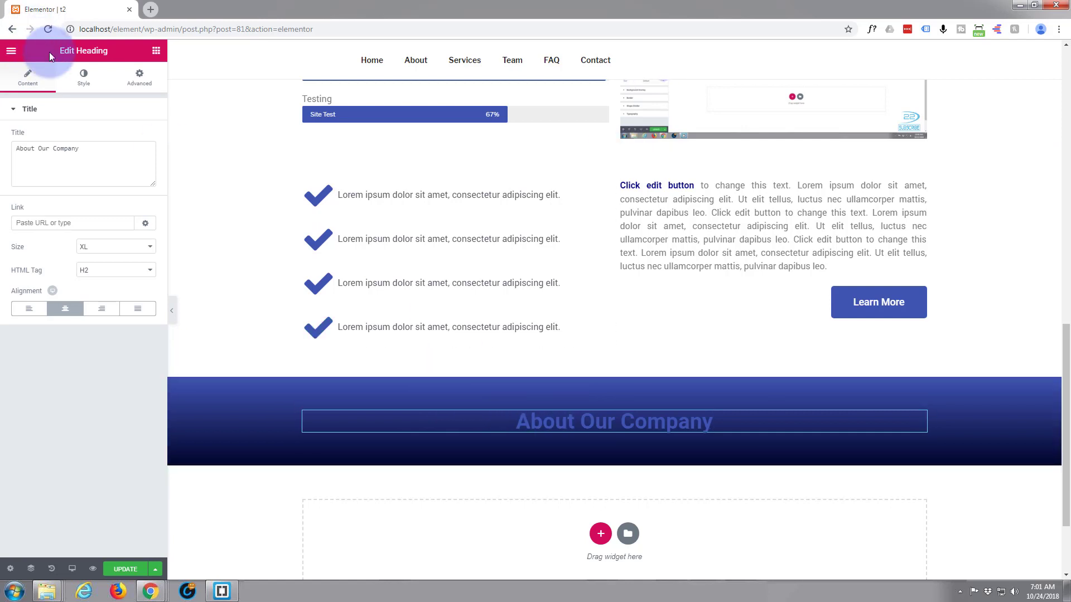
{"action": "left_click_drag", "start_coordinate": [79, 149], "coordinate": [7, 150]}
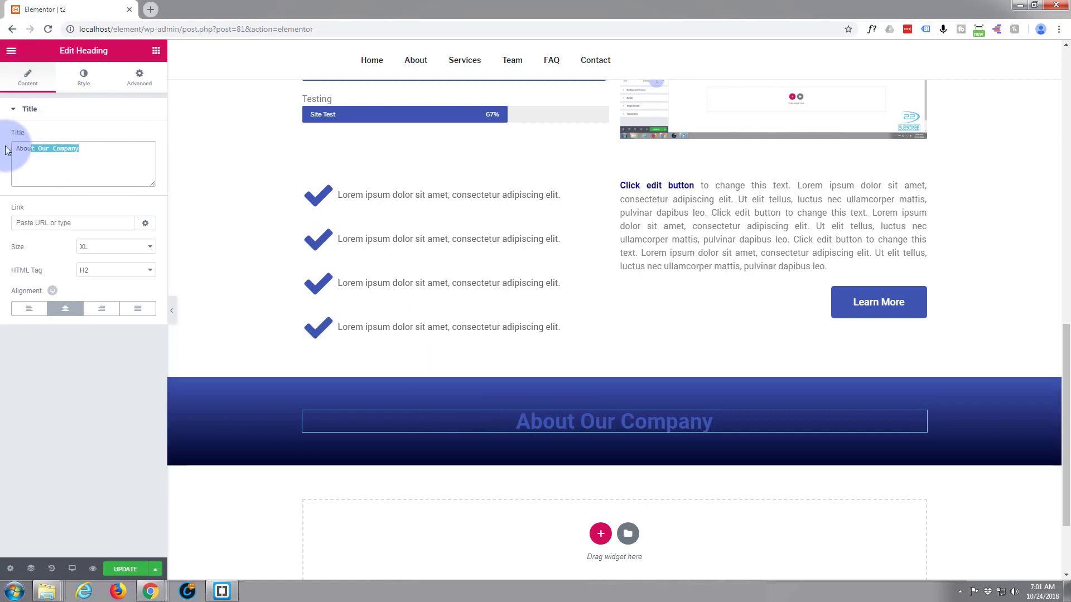
{"action": "key", "text": "BackSpace"}
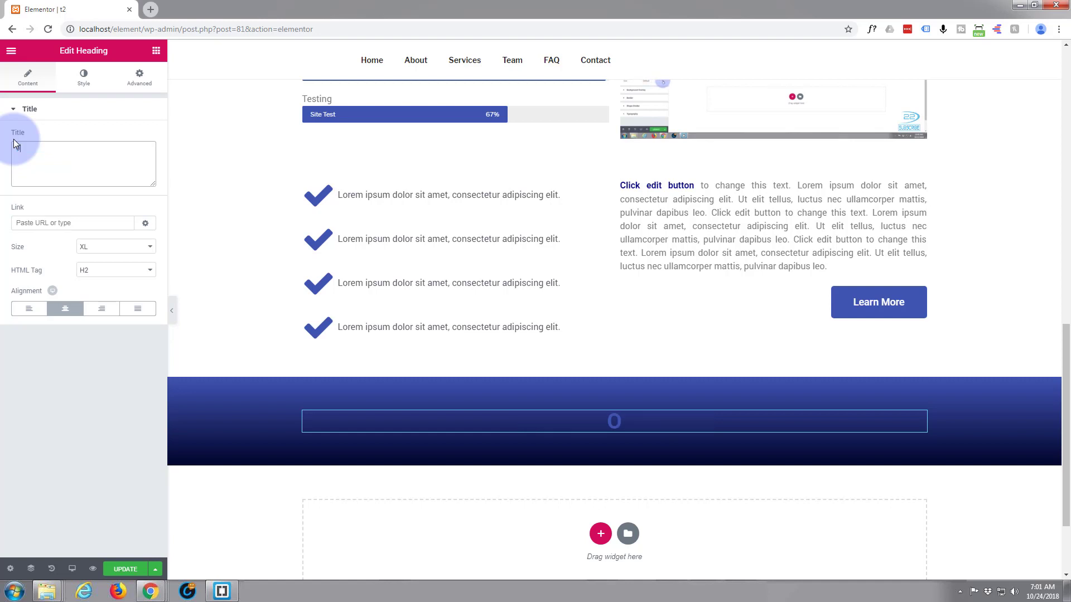
{"action": "type", "text": "Our Serv"}
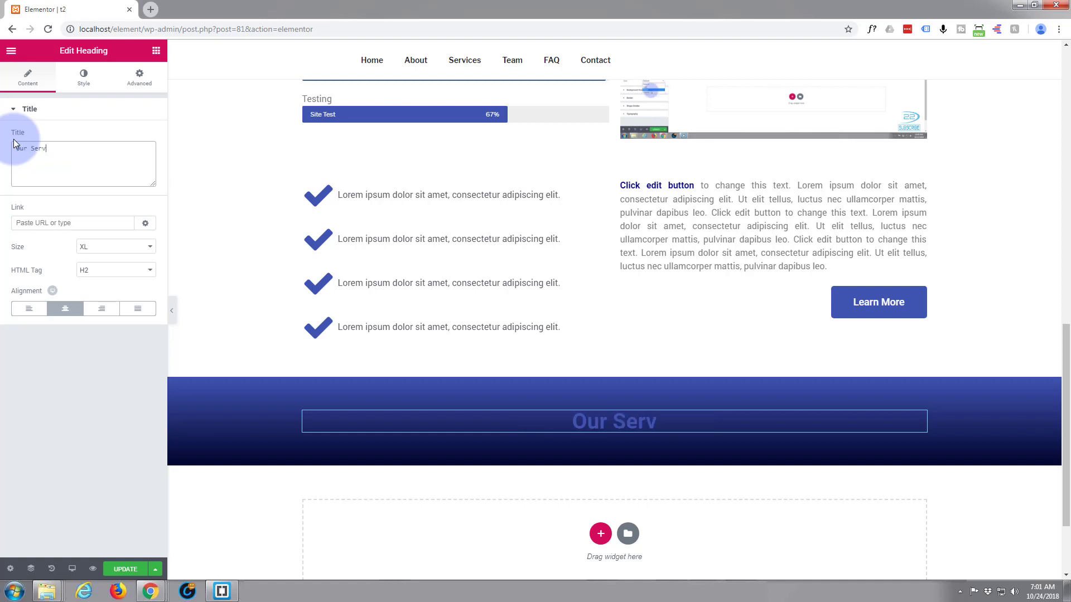
{"action": "type", "text": "ices"}
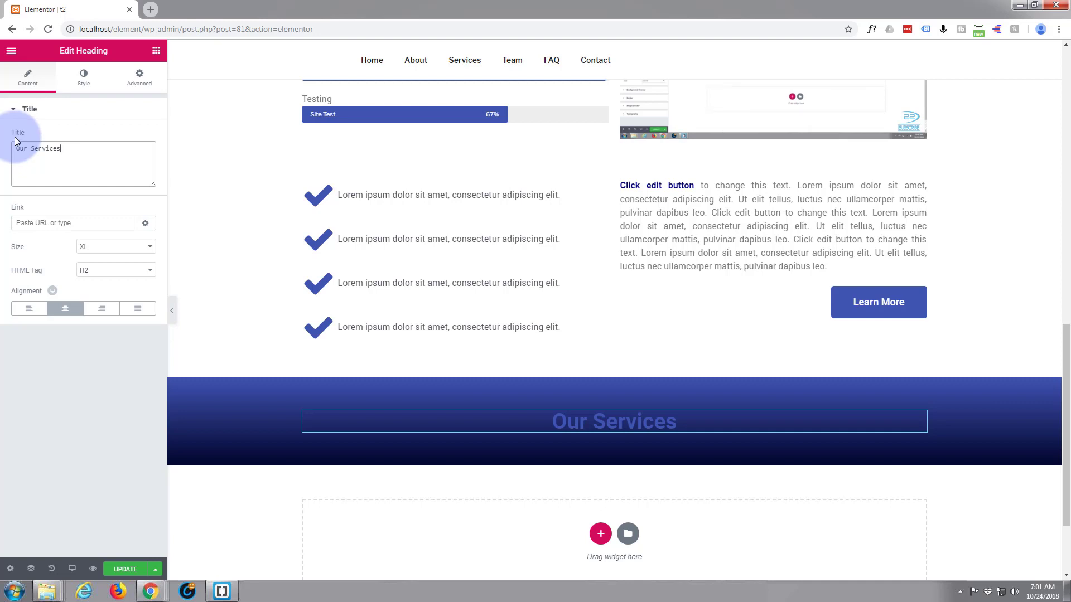
Set the "Our Services" heading's text color to white (#ffffff)
{"action": "left_click", "coordinate": [83, 76]}
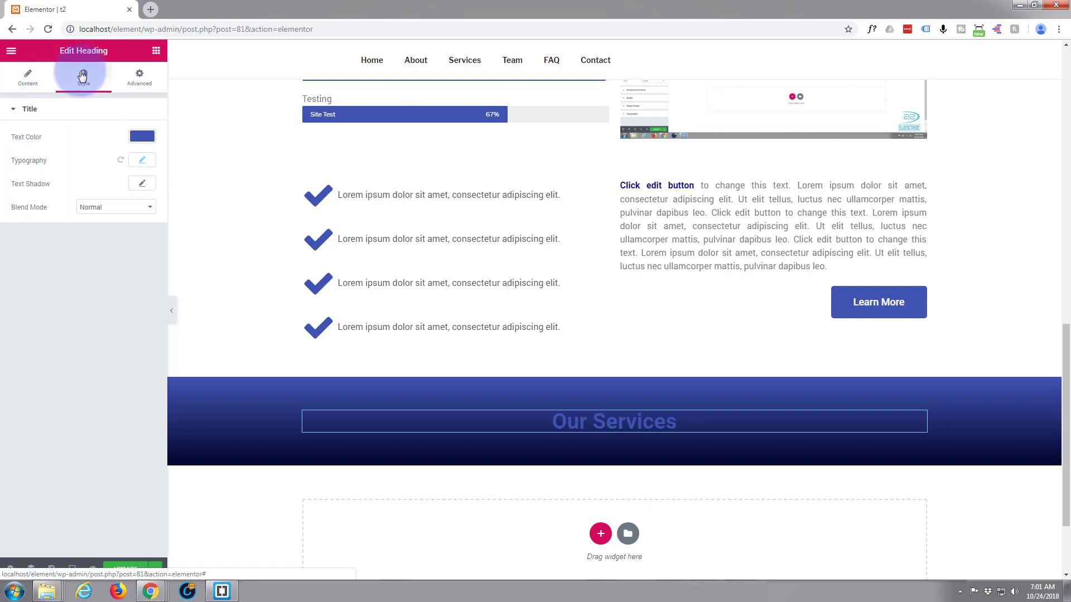
{"action": "left_click", "coordinate": [142, 137]}
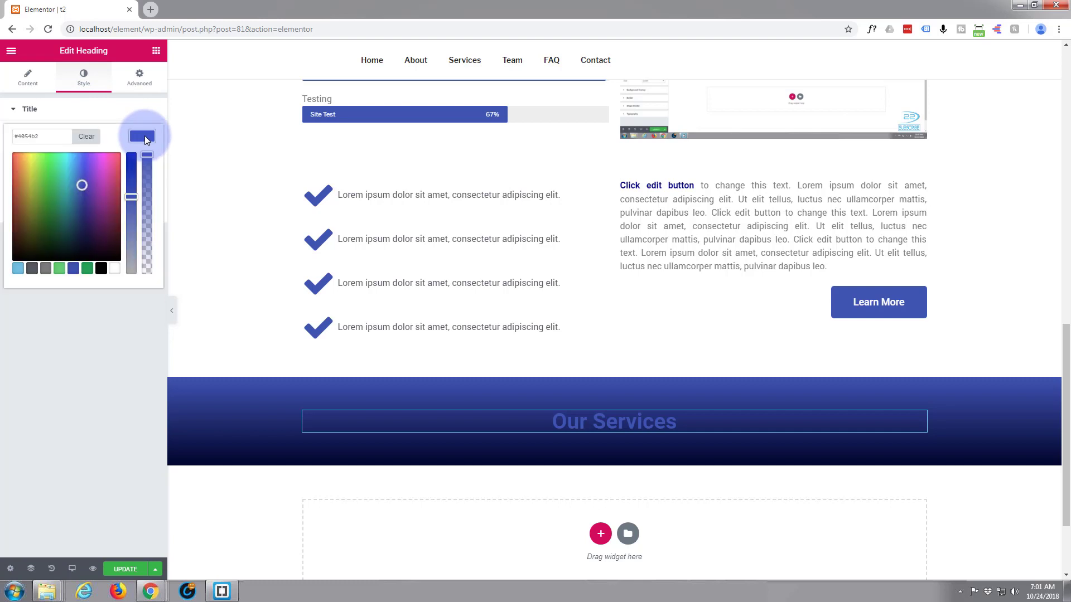
{"action": "left_click", "coordinate": [115, 270]}
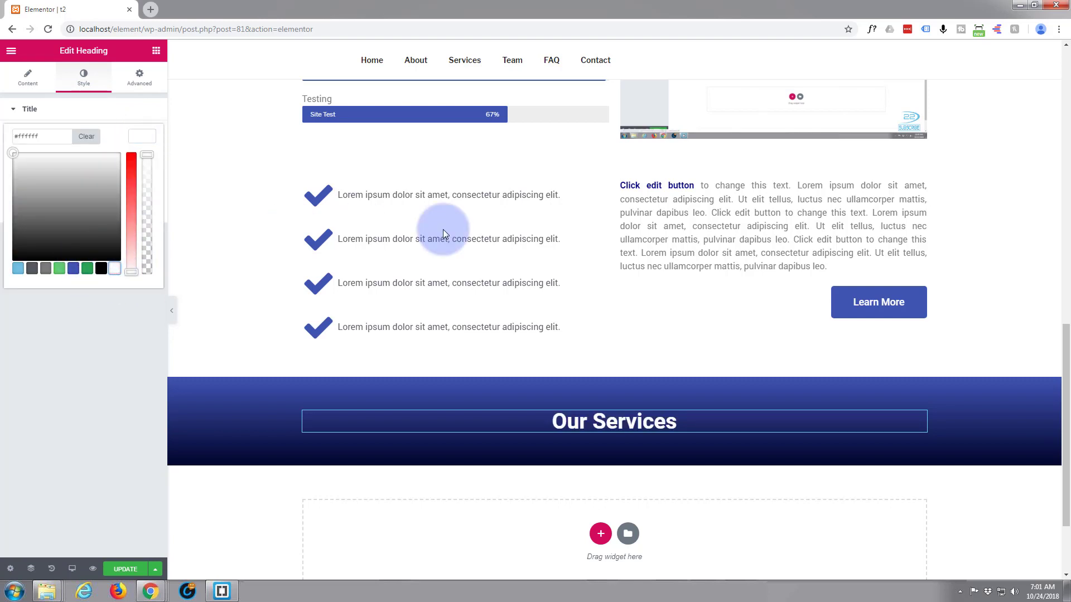
Add an Inner Section widget directly beneath the "Our Services" heading in the gradient section
{"action": "scroll", "coordinate": [418, 249], "scroll_direction": "up", "scroll_amount": 2}
{"action": "scroll", "coordinate": [416, 246], "scroll_direction": "up", "scroll_amount": 5}
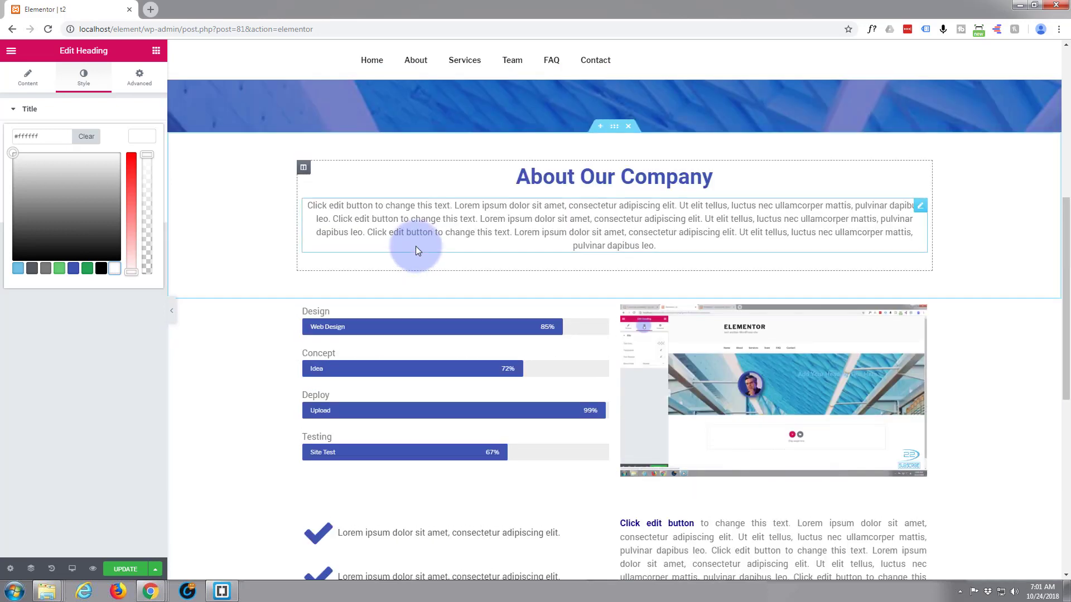
{"action": "scroll", "coordinate": [416, 246], "scroll_direction": "down", "scroll_amount": 4}
{"action": "scroll", "coordinate": [417, 245], "scroll_direction": "down", "scroll_amount": 5}
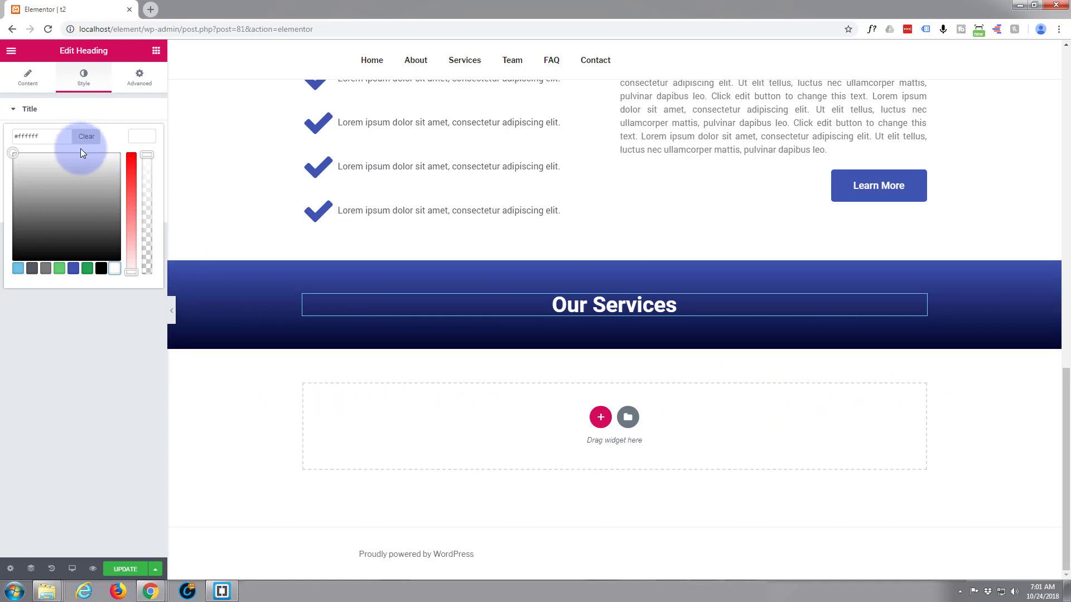
{"action": "left_click", "coordinate": [157, 51]}
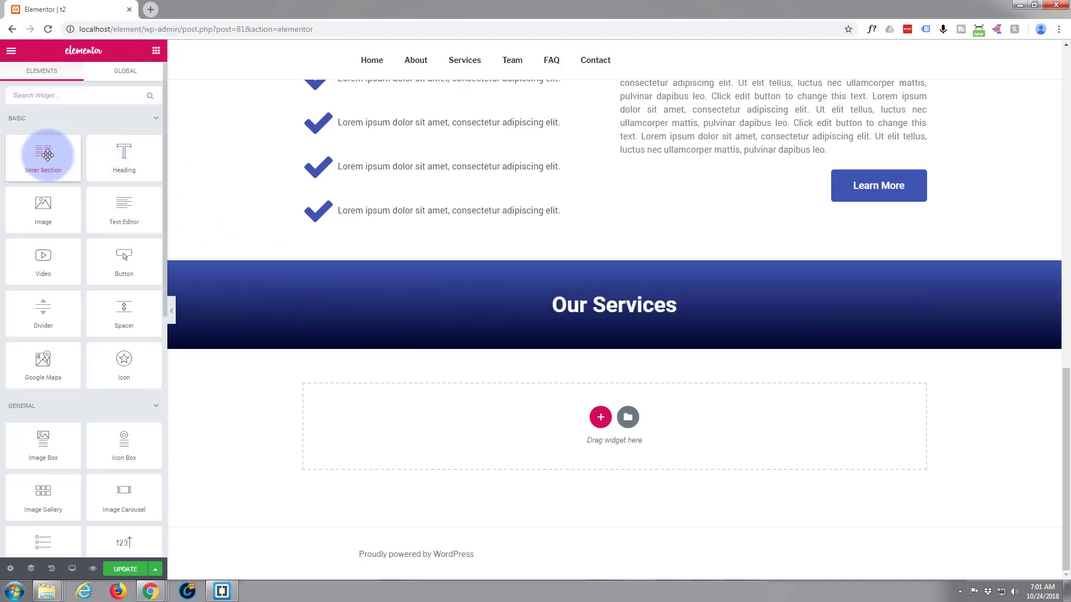
{"action": "left_click_drag", "start_coordinate": [42, 154], "coordinate": [567, 315]}
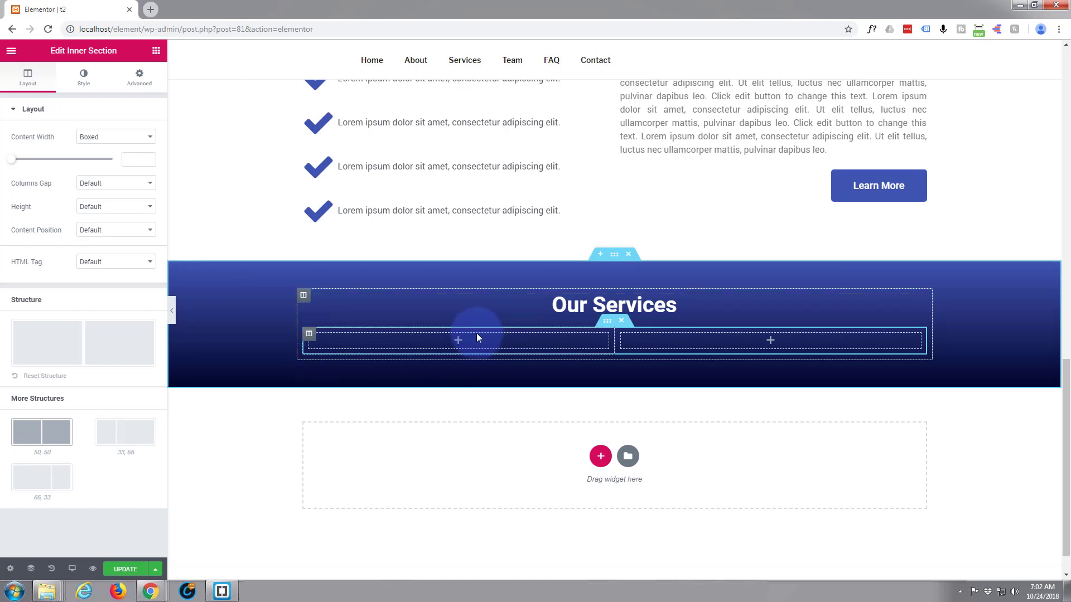
Duplicate the inner section's first column twice to make a four-column row
{"action": "right_click", "coordinate": [310, 339]}
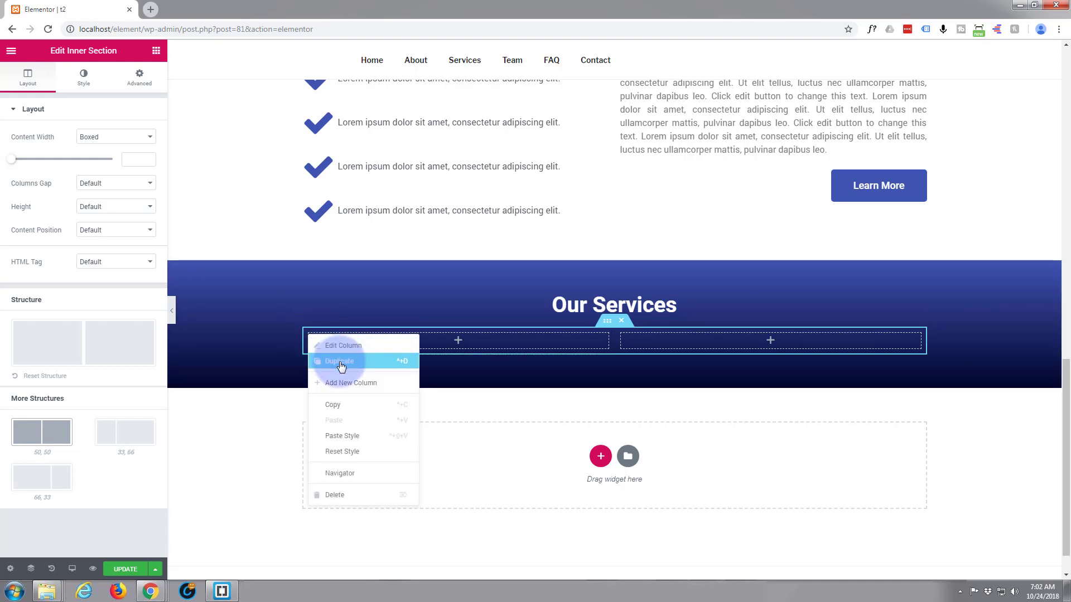
{"action": "left_click", "coordinate": [342, 367]}
{"action": "right_click", "coordinate": [310, 338]}
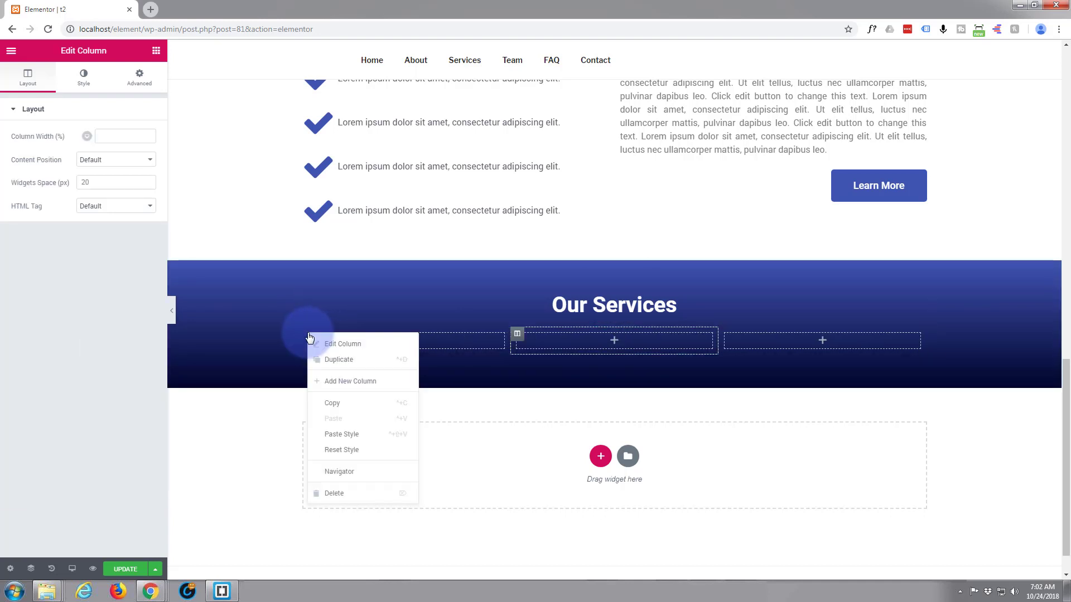
{"action": "left_click", "coordinate": [340, 362]}
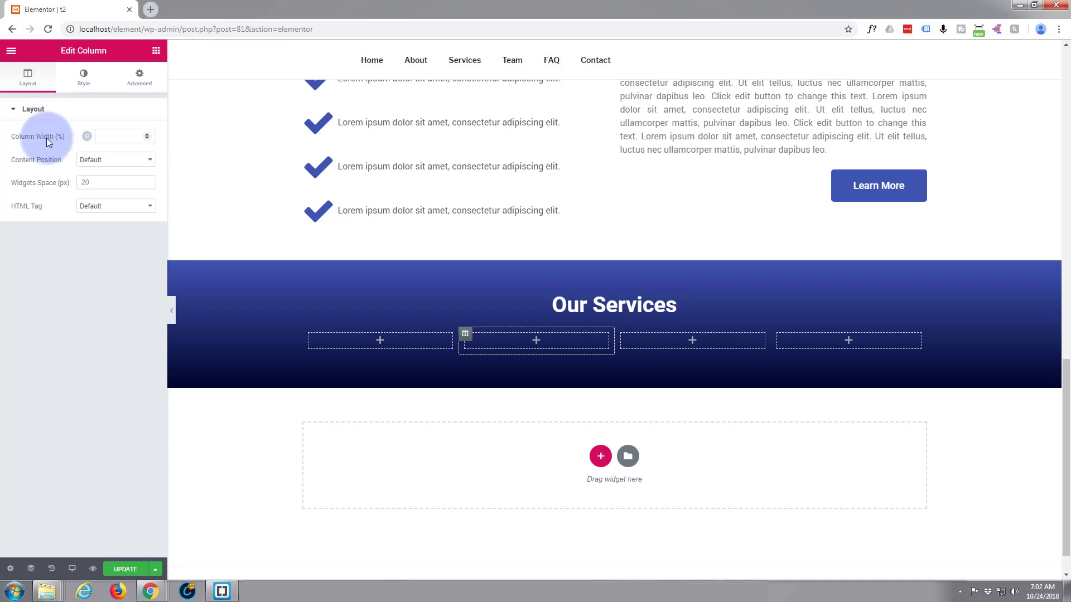
Place an Icon Box widget in the first of the four columns under "Our Services"
{"action": "left_click", "coordinate": [156, 54]}
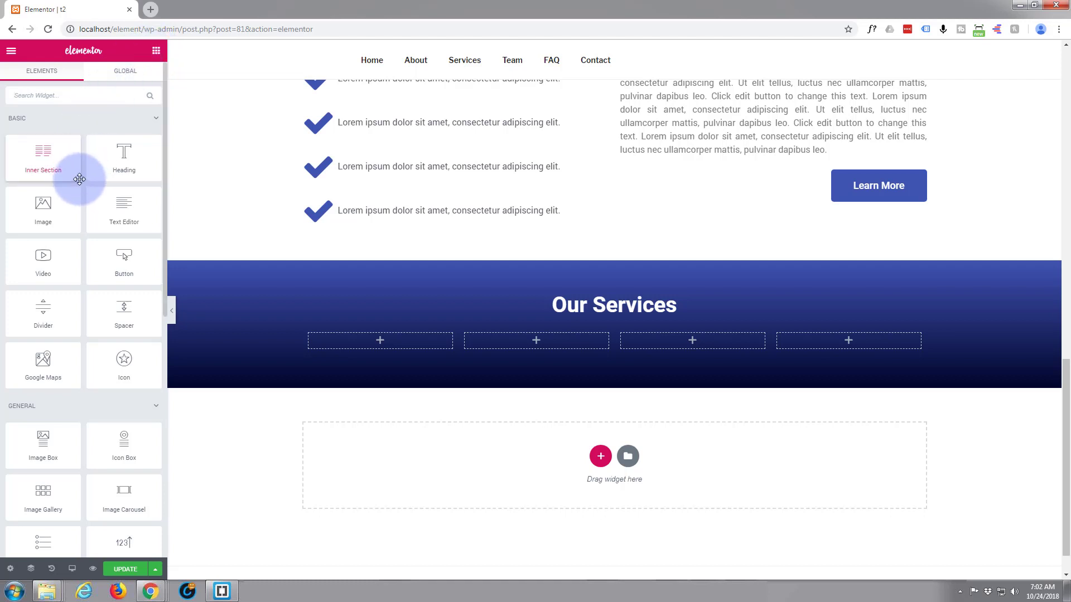
{"action": "scroll", "coordinate": [79, 179], "scroll_direction": "down", "scroll_amount": 1}
{"action": "scroll", "coordinate": [79, 179], "scroll_direction": "down", "scroll_amount": 1}
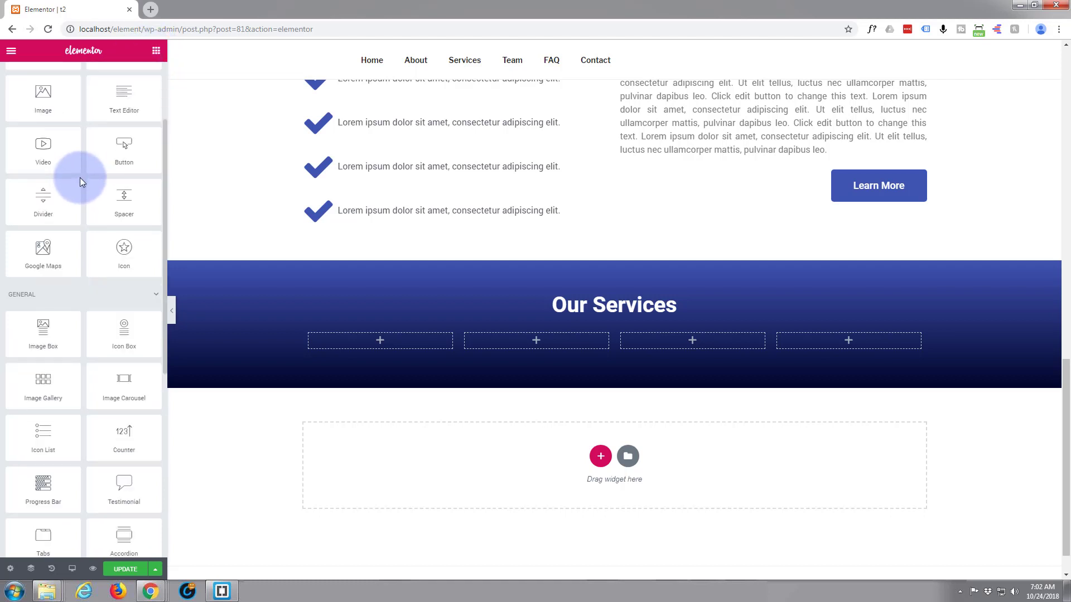
{"action": "scroll", "coordinate": [79, 178], "scroll_direction": "down", "scroll_amount": 1}
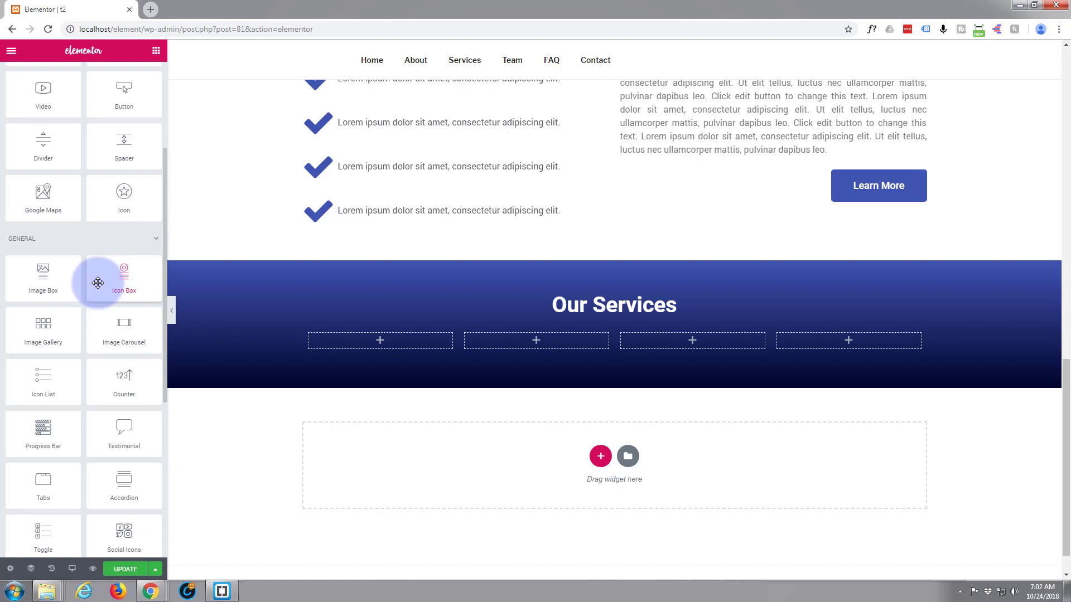
{"action": "left_click_drag", "start_coordinate": [97, 282], "coordinate": [385, 337]}
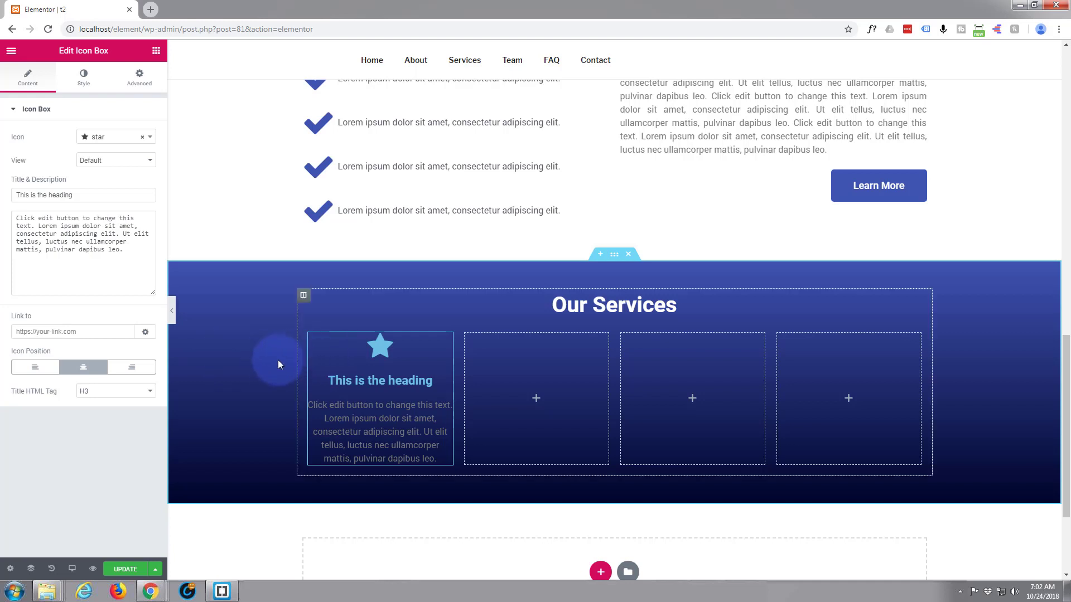
Set the icon box's star icon to white (#ffffff) and its size to 101
{"action": "scroll", "coordinate": [279, 360], "scroll_direction": "down", "scroll_amount": 3}
{"action": "scroll", "coordinate": [279, 360], "scroll_direction": "up", "scroll_amount": 2}
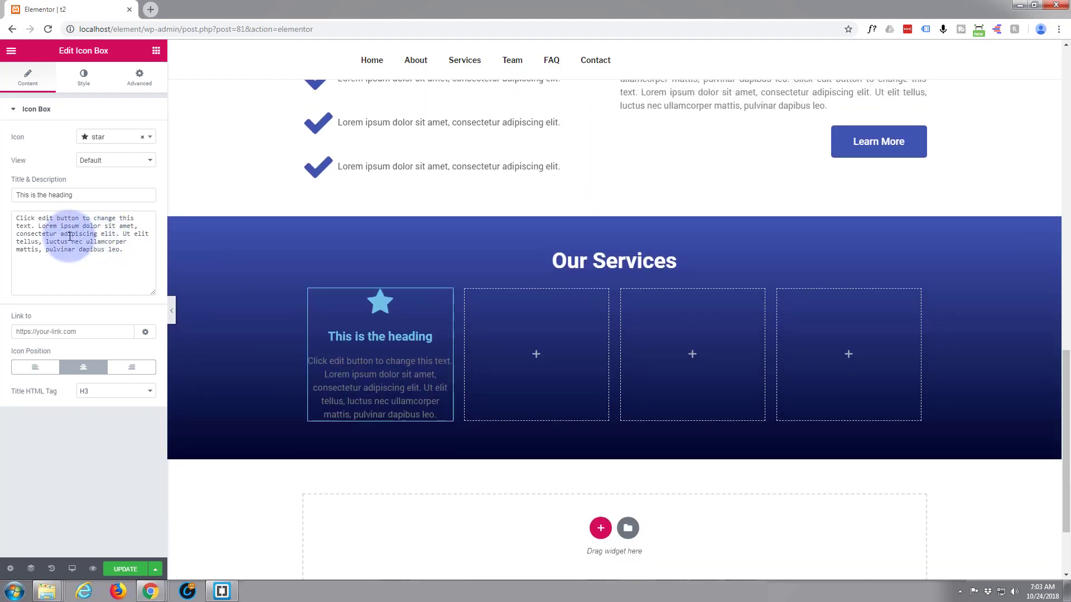
{"action": "left_click", "coordinate": [84, 77]}
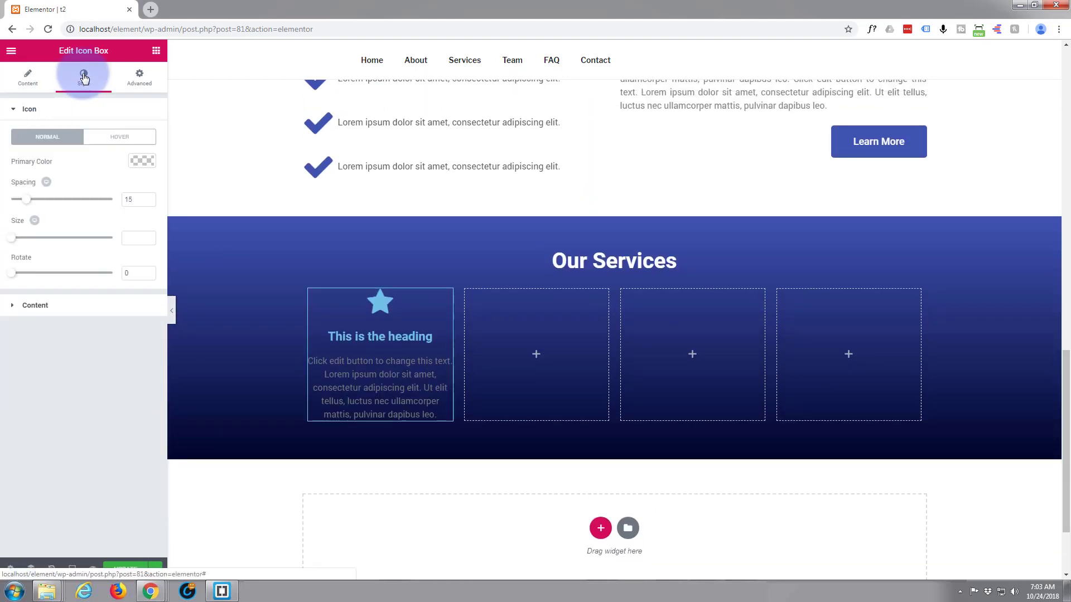
{"action": "left_click", "coordinate": [143, 162]}
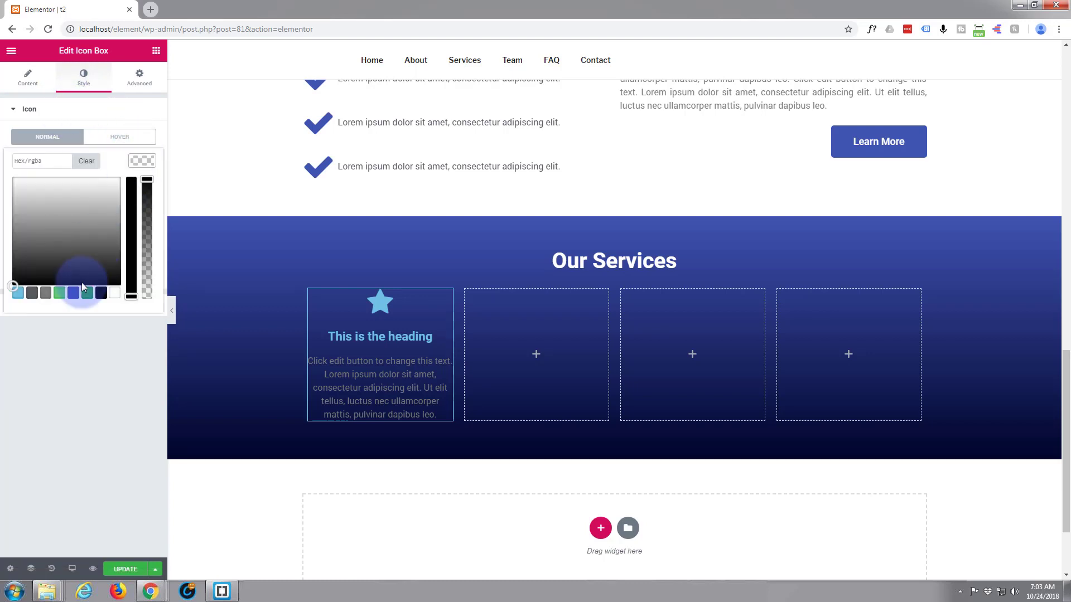
{"action": "left_click", "coordinate": [114, 294]}
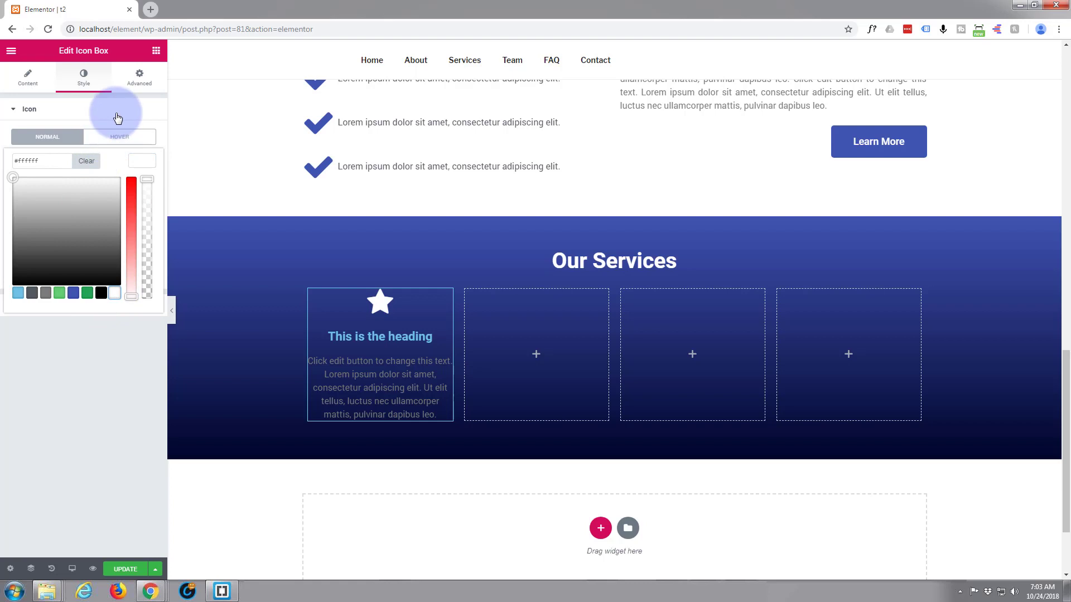
{"action": "left_click", "coordinate": [144, 161]}
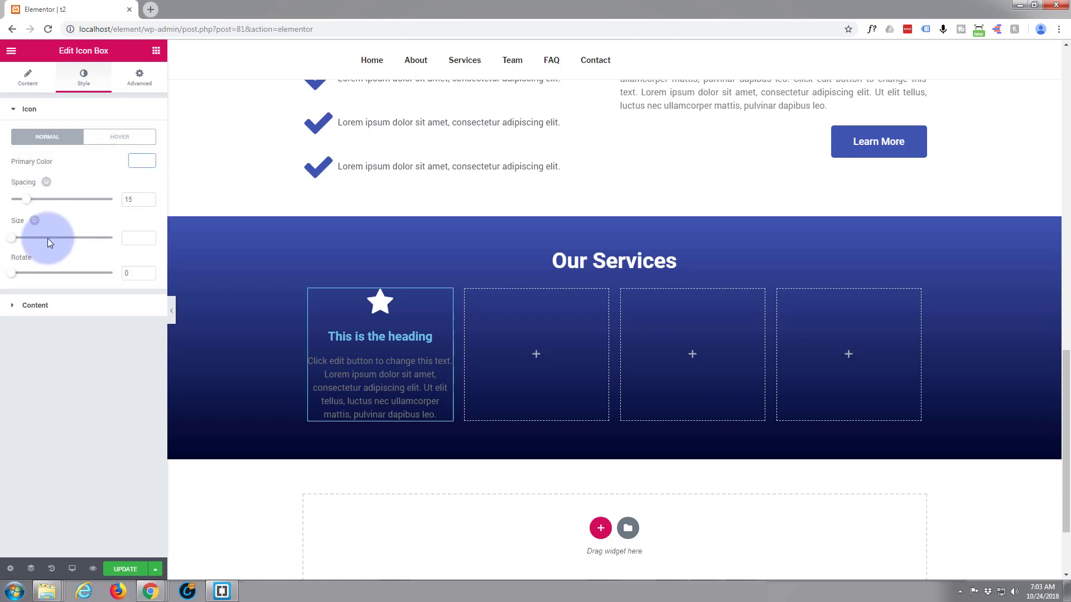
{"action": "left_click_drag", "start_coordinate": [25, 241], "coordinate": [45, 246]}
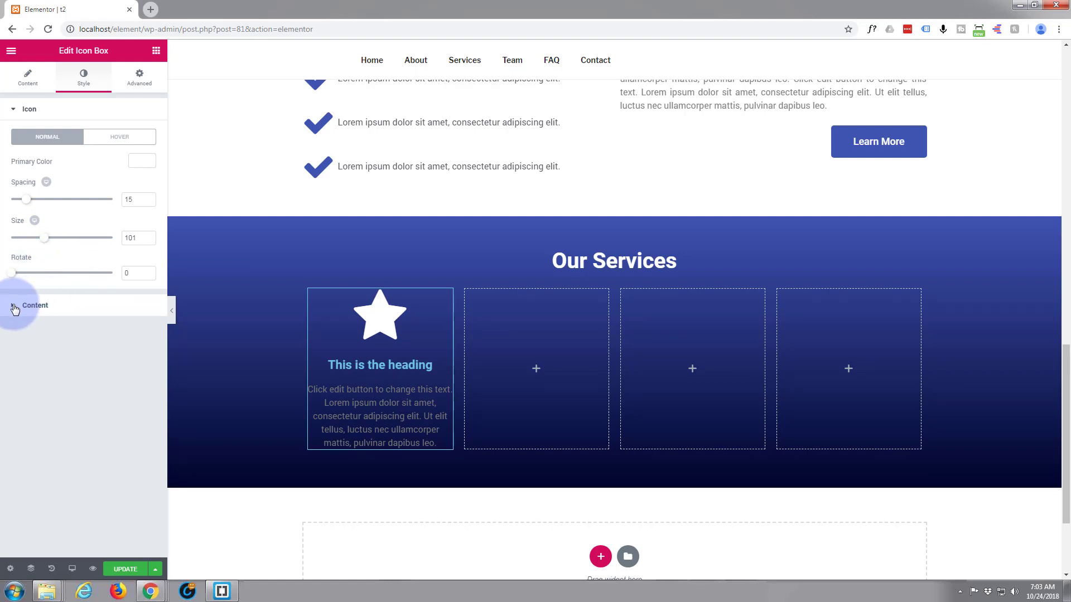
Set the icon box's description text color to white (#ffffff)
{"action": "left_click", "coordinate": [15, 308]}
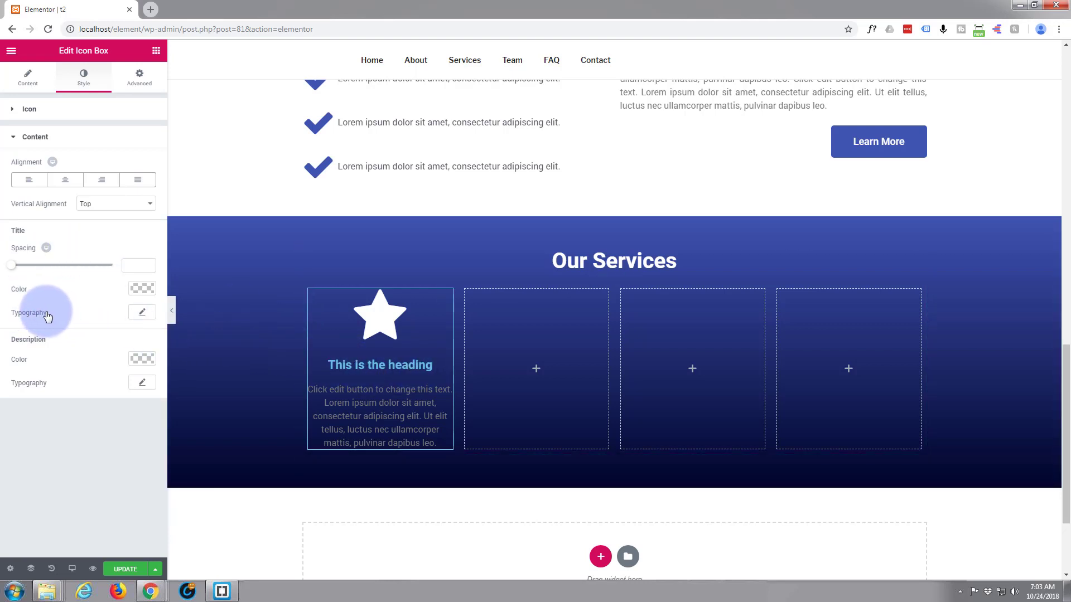
{"action": "left_click", "coordinate": [149, 360]}
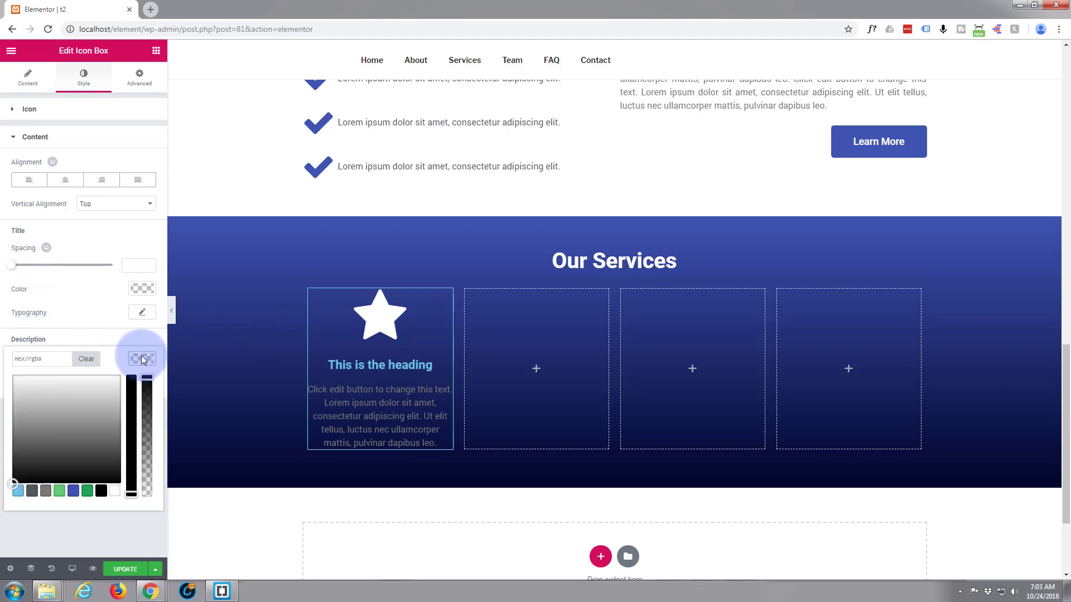
{"action": "left_click", "coordinate": [115, 491]}
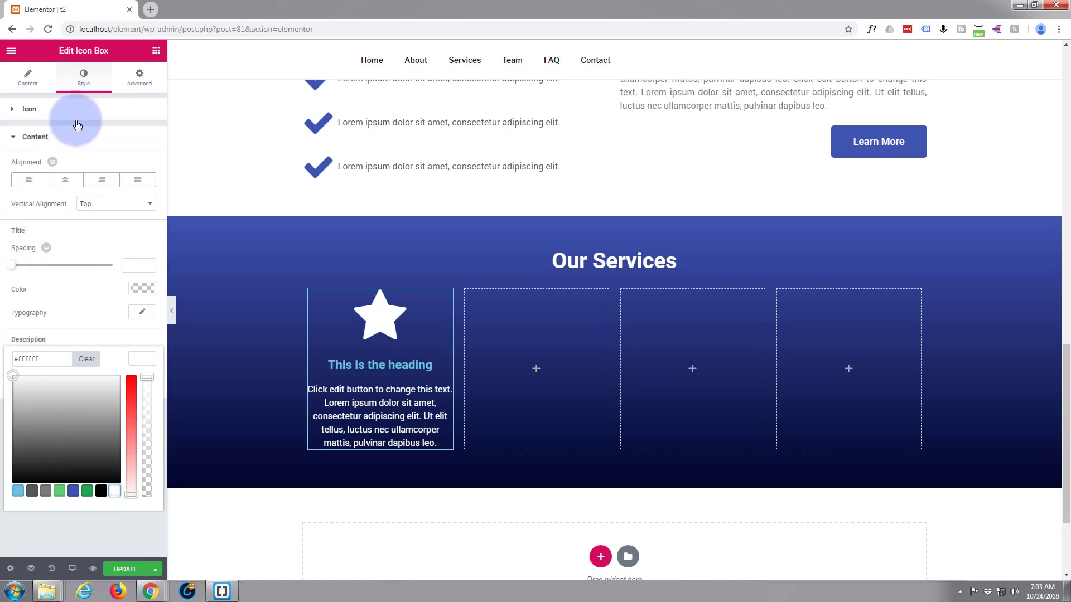
Set the icon box's padding to 25 px on all four sides
{"action": "left_click", "coordinate": [140, 81]}
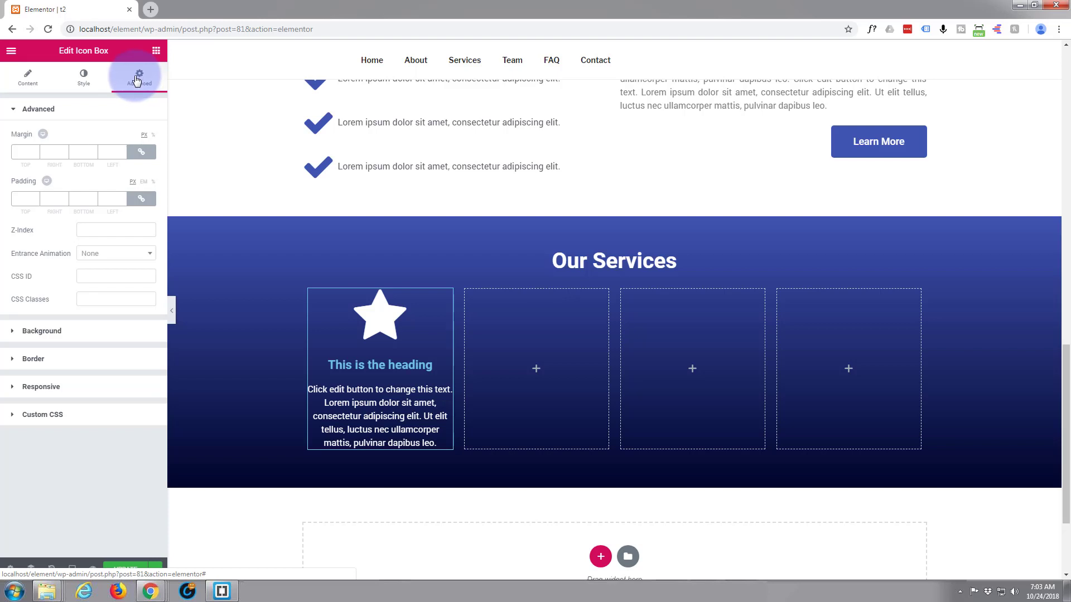
{"action": "left_click", "coordinate": [26, 197]}
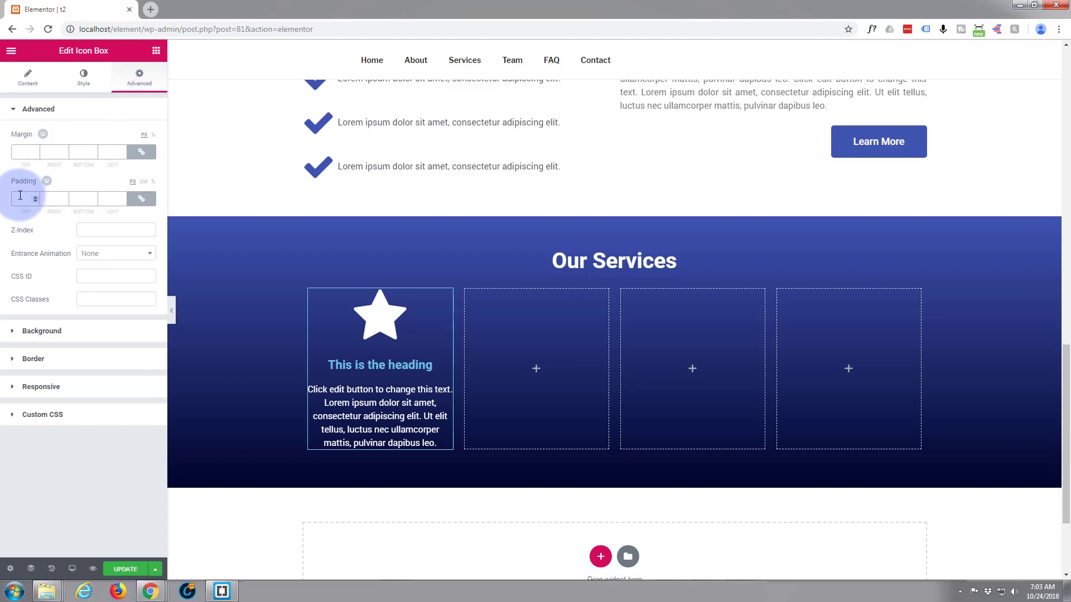
{"action": "left_click", "coordinate": [37, 197]}
{"action": "left_click", "coordinate": [24, 199]}
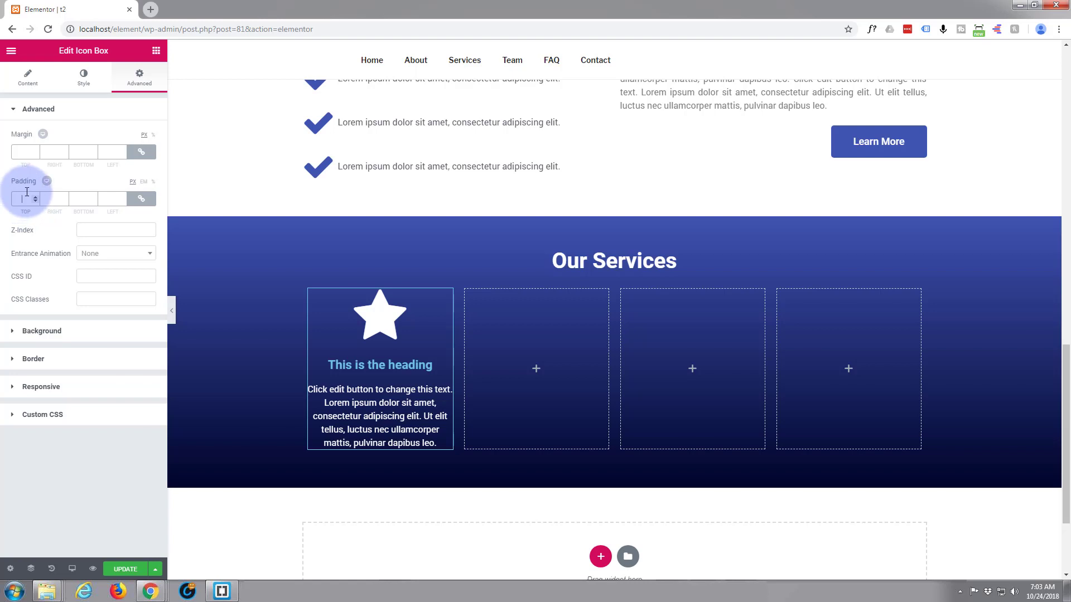
{"action": "type", "text": "25"}
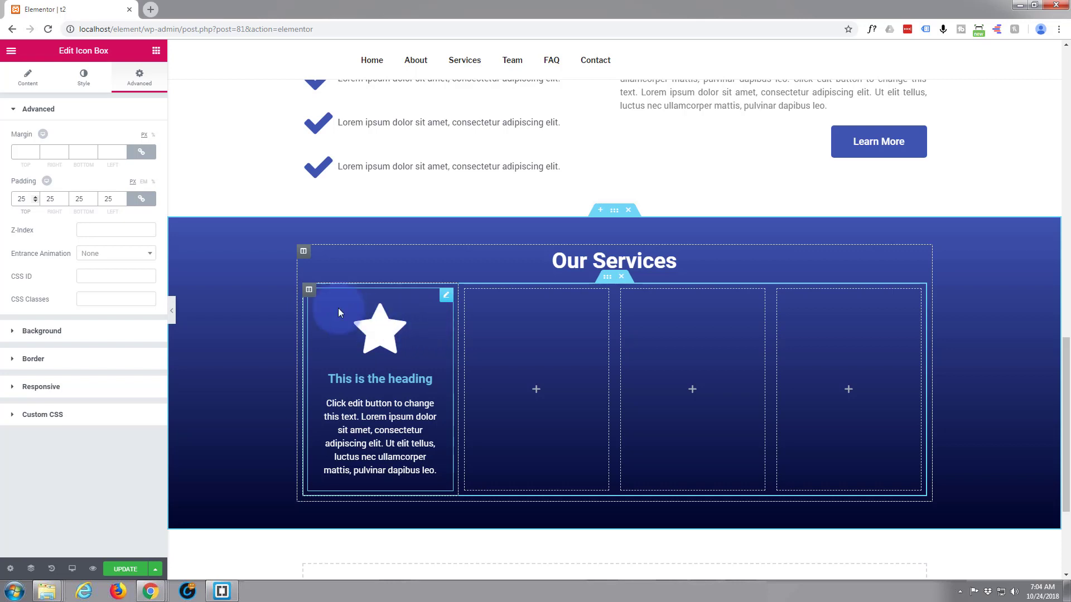
{"action": "right_click", "coordinate": [311, 295]}
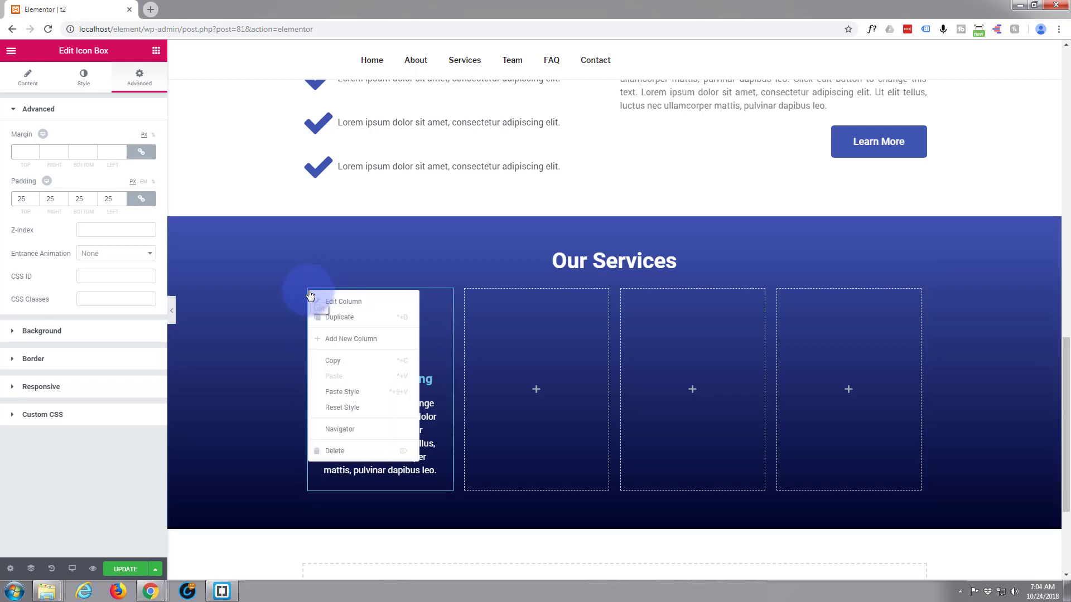
{"action": "left_click", "coordinate": [341, 326]}
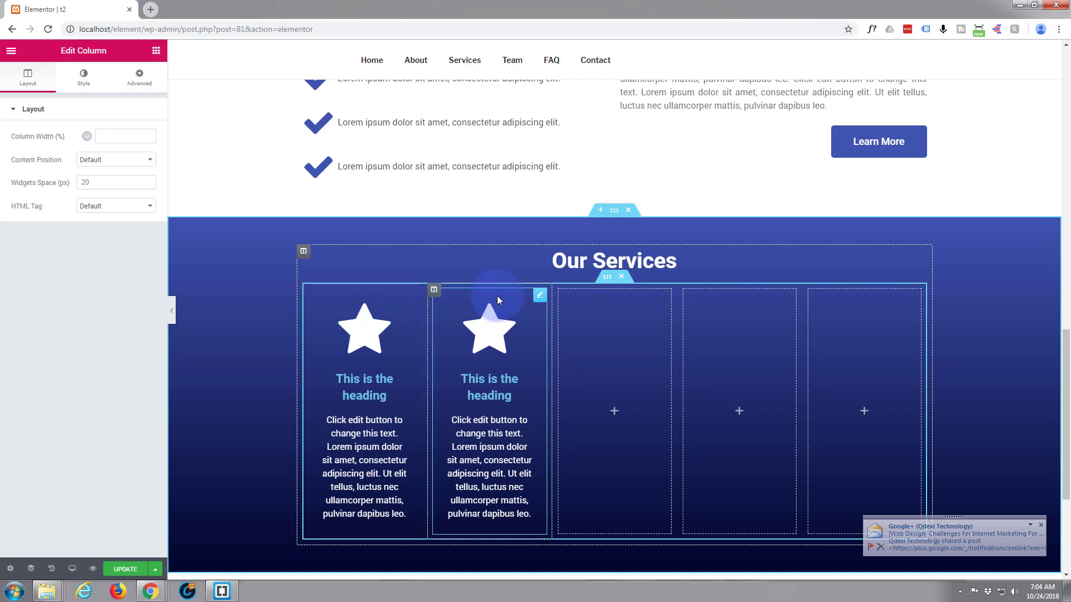
{"action": "right_click", "coordinate": [539, 297]}
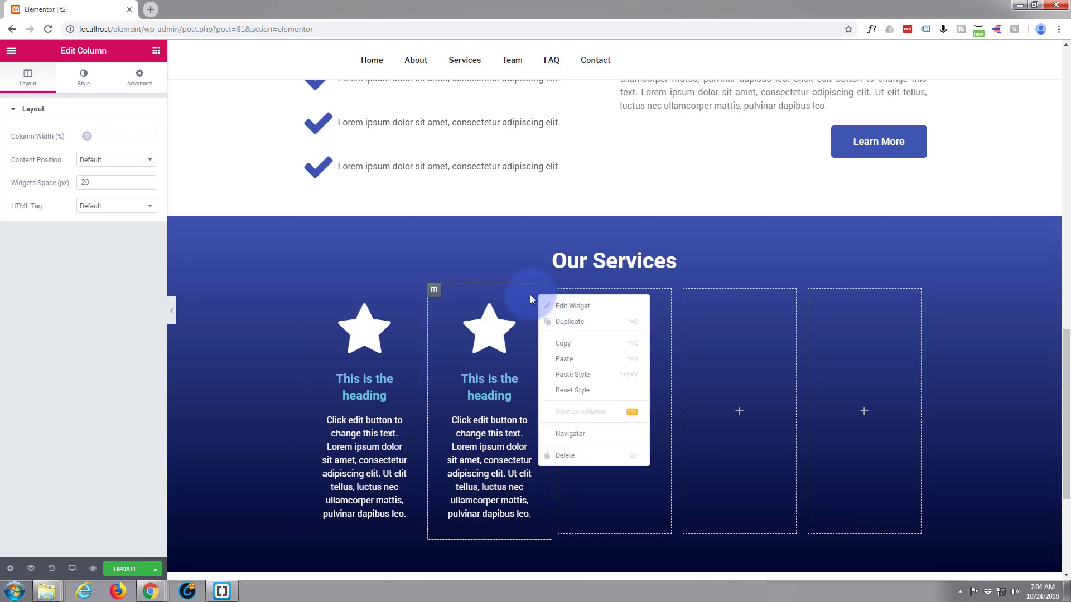
{"action": "right_click", "coordinate": [434, 293]}
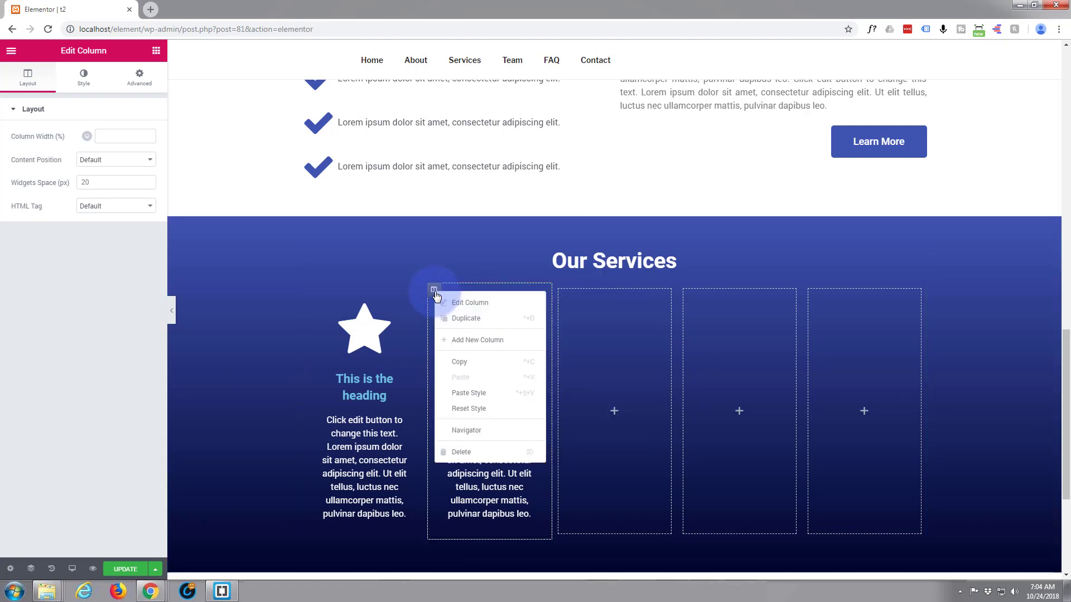
{"action": "left_click", "coordinate": [453, 453]}
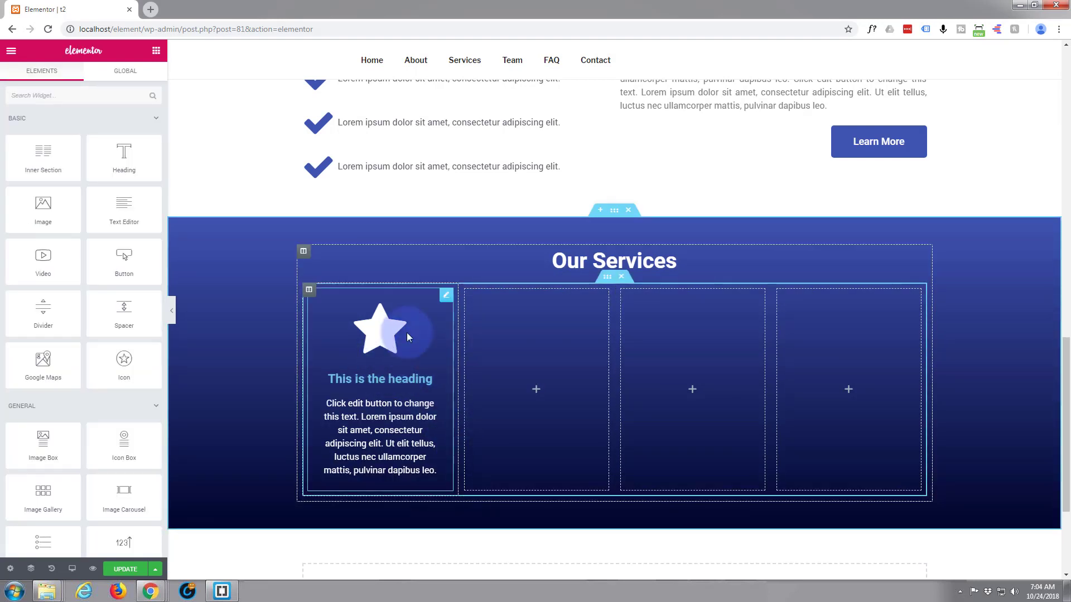
Duplicate the icon box in the first column and move the copy into the empty second column
{"action": "right_click", "coordinate": [448, 299]}
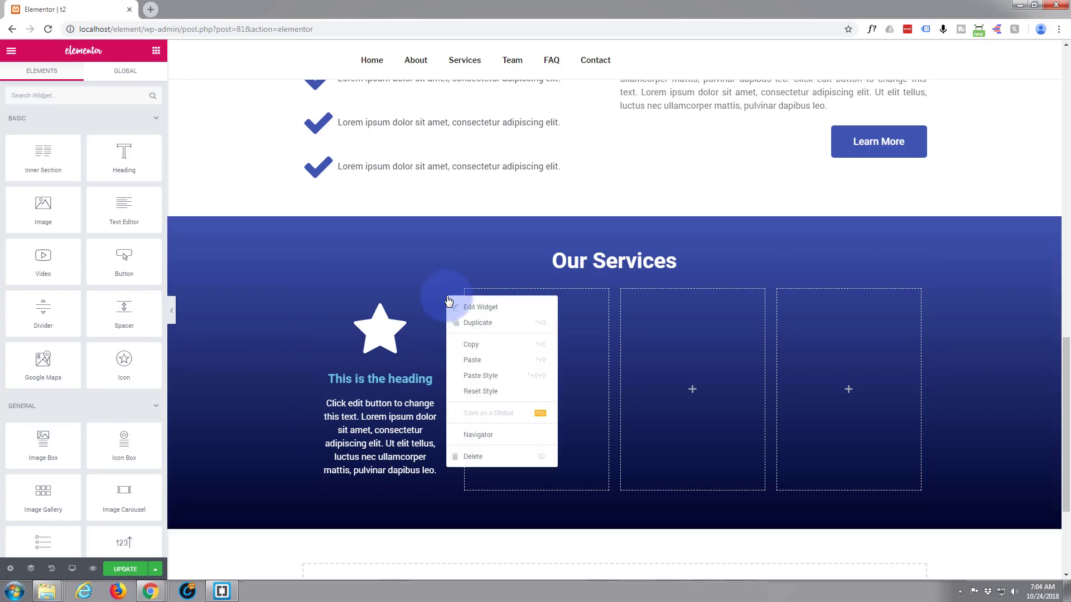
{"action": "left_click", "coordinate": [479, 330]}
{"action": "left_click", "coordinate": [479, 326]}
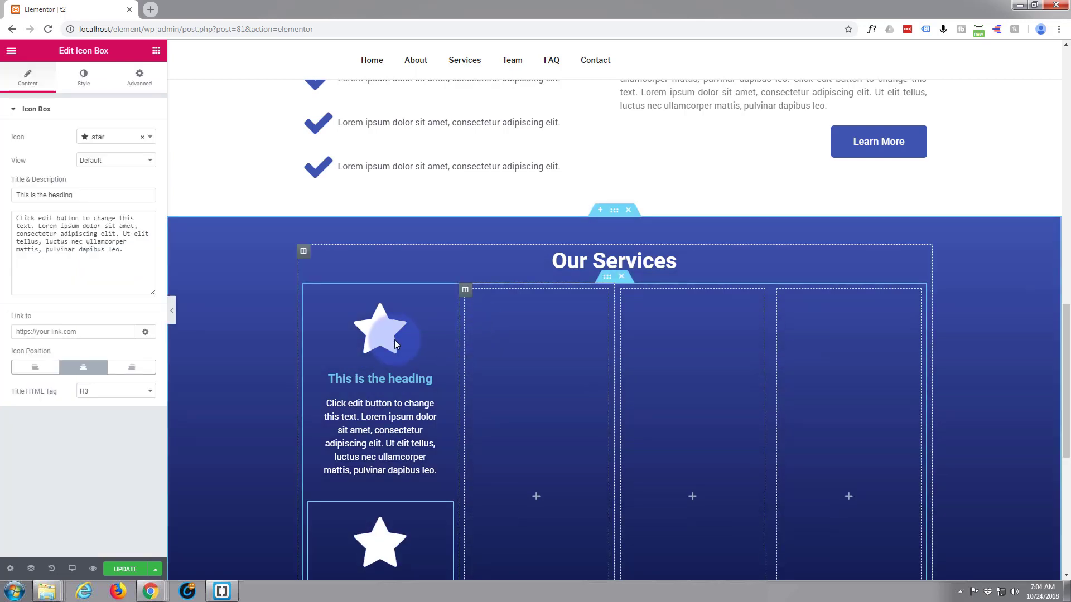
{"action": "scroll", "coordinate": [394, 341], "scroll_direction": "down", "scroll_amount": 2}
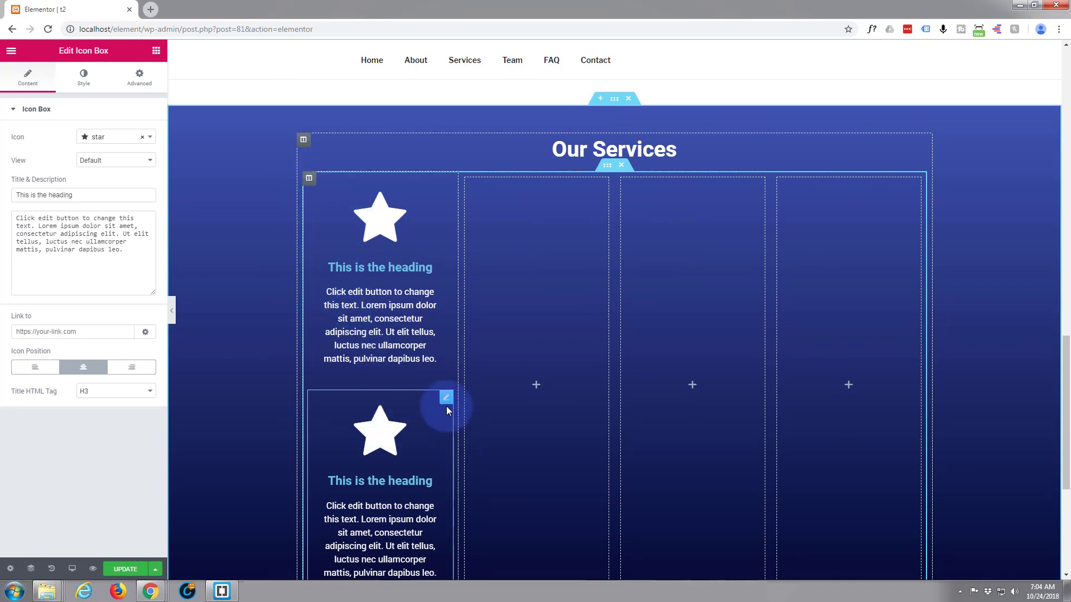
{"action": "left_click_drag", "start_coordinate": [448, 400], "coordinate": [555, 224]}
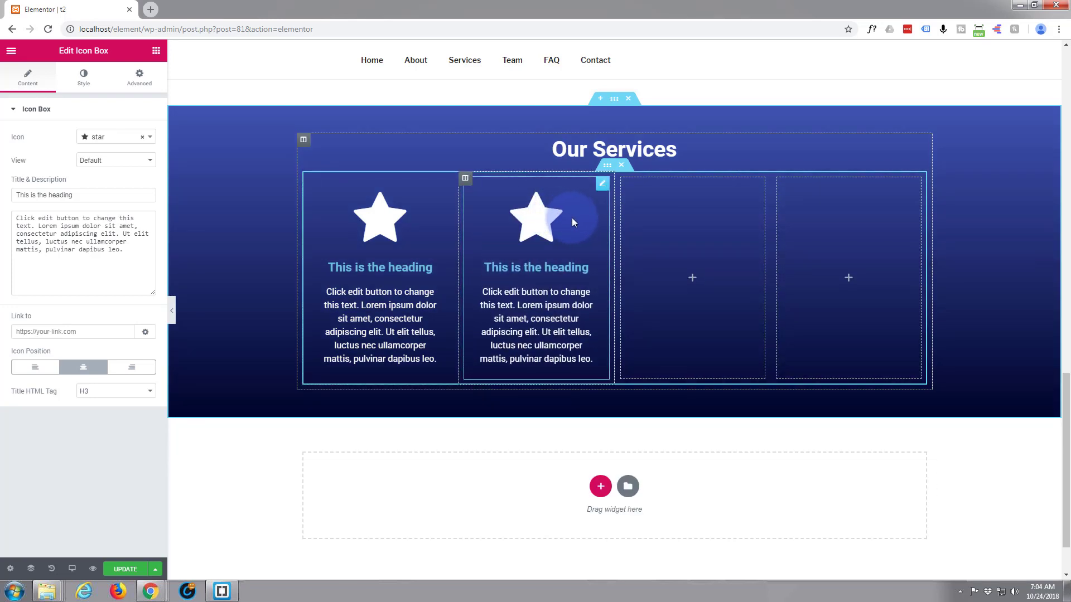
Copy the second column's icon box and paste it into the empty third and fourth columns
{"action": "right_click", "coordinate": [602, 191]}
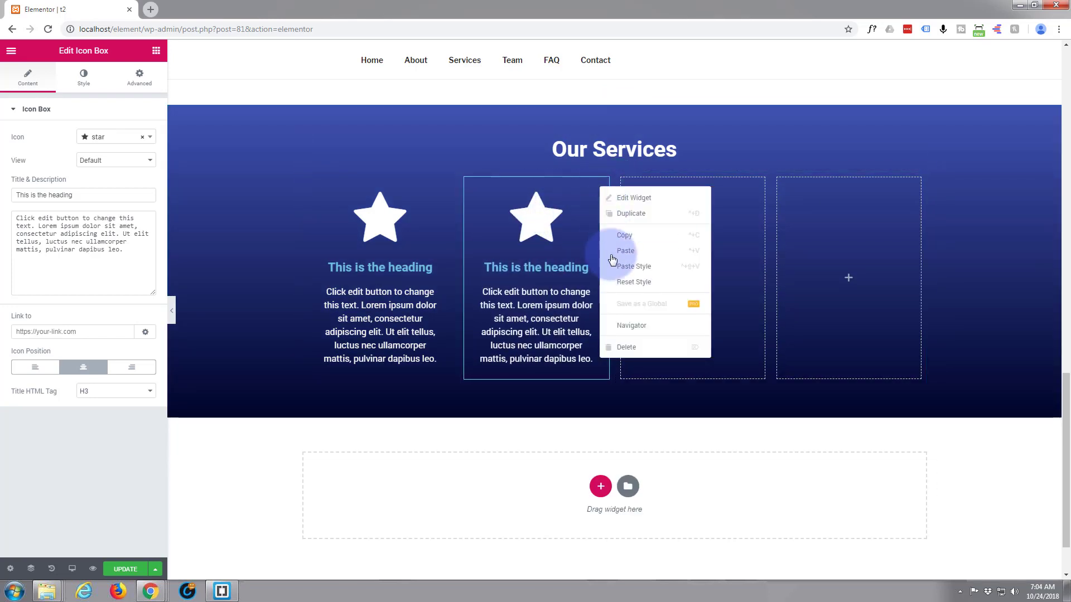
{"action": "left_click", "coordinate": [628, 236]}
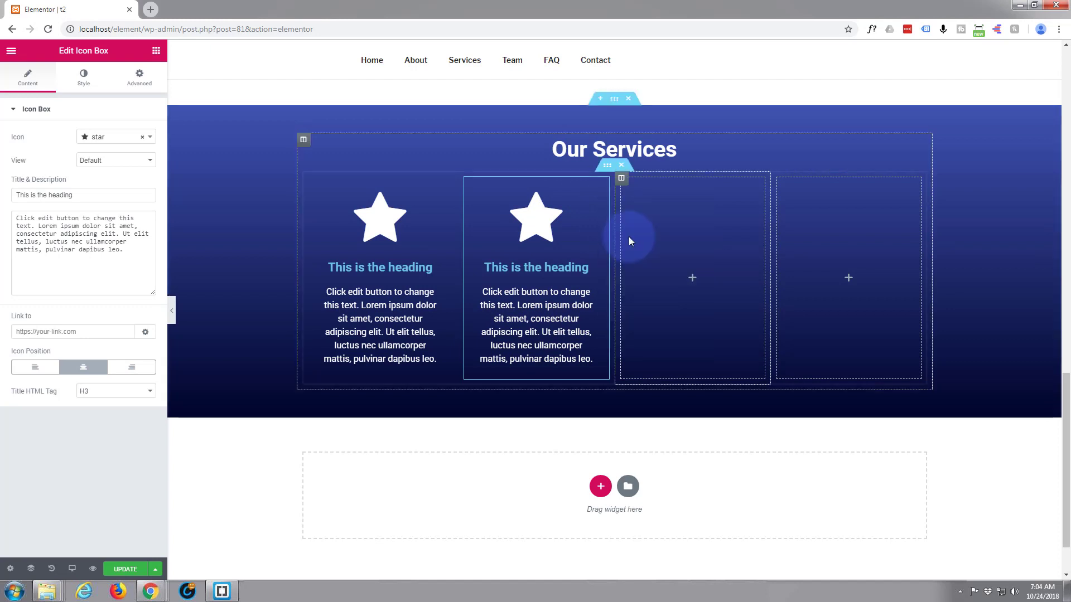
{"action": "right_click", "coordinate": [663, 232]}
{"action": "left_click", "coordinate": [688, 246]}
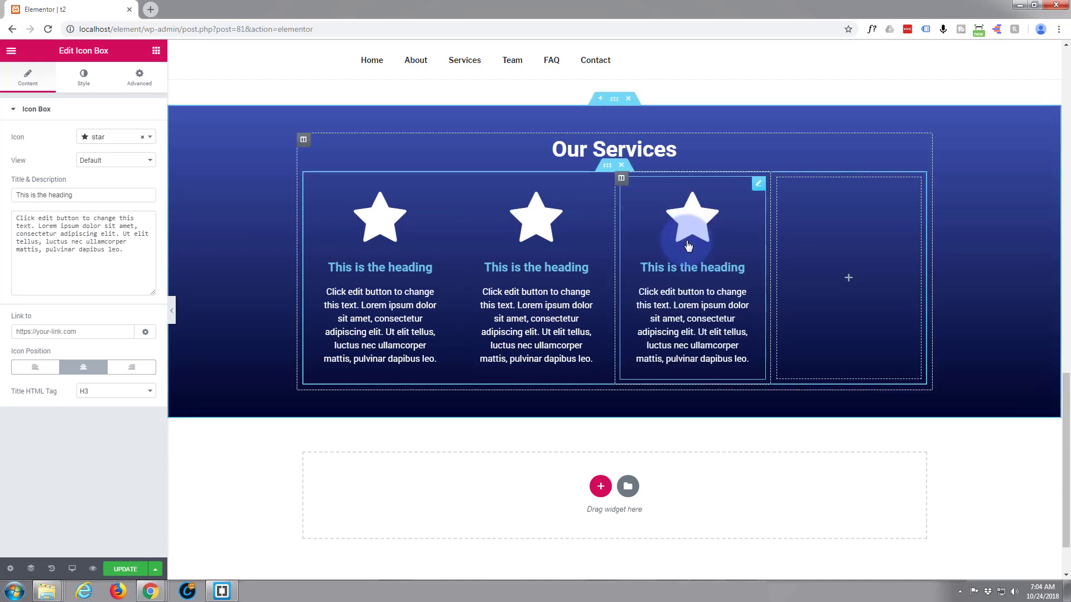
{"action": "right_click", "coordinate": [840, 204]}
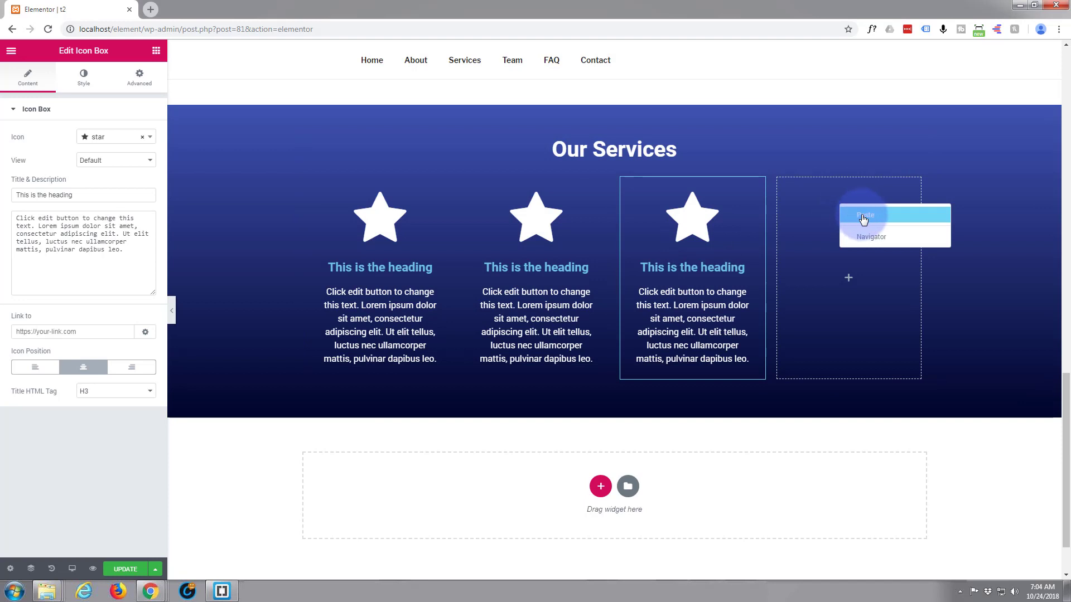
{"action": "left_click", "coordinate": [864, 217]}
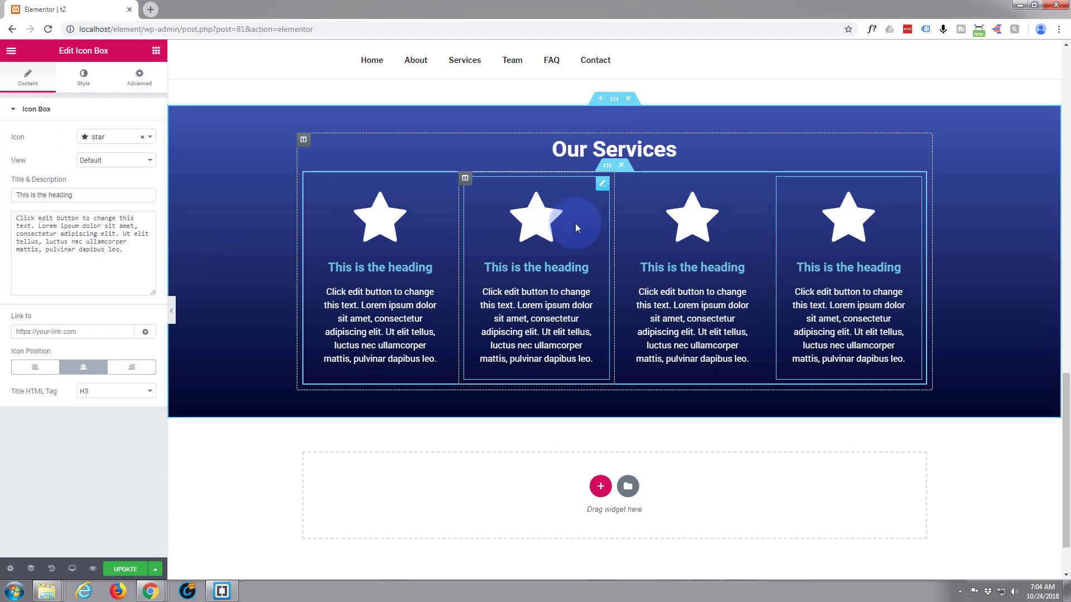
Change the second icon box's icon to "adjust"
{"action": "left_click", "coordinate": [601, 188]}
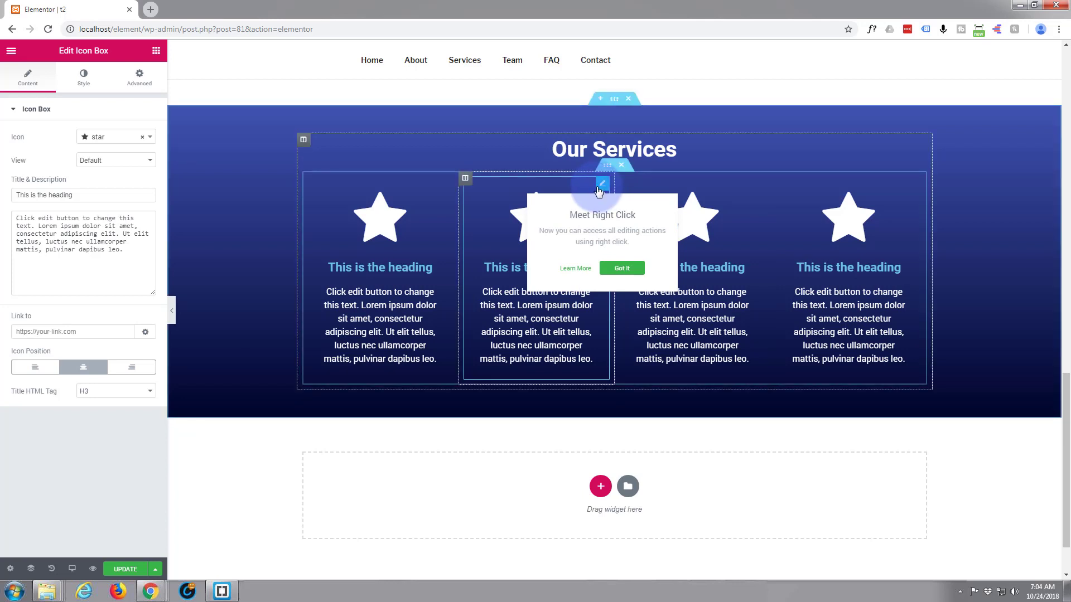
{"action": "left_click", "coordinate": [150, 142]}
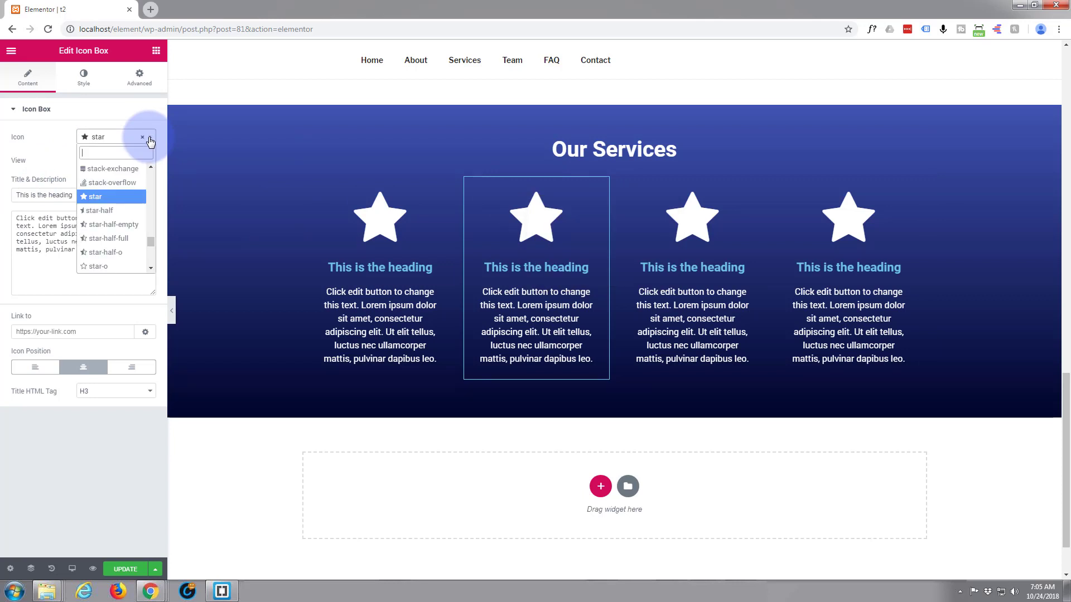
{"action": "left_click_drag", "start_coordinate": [146, 240], "coordinate": [152, 168]}
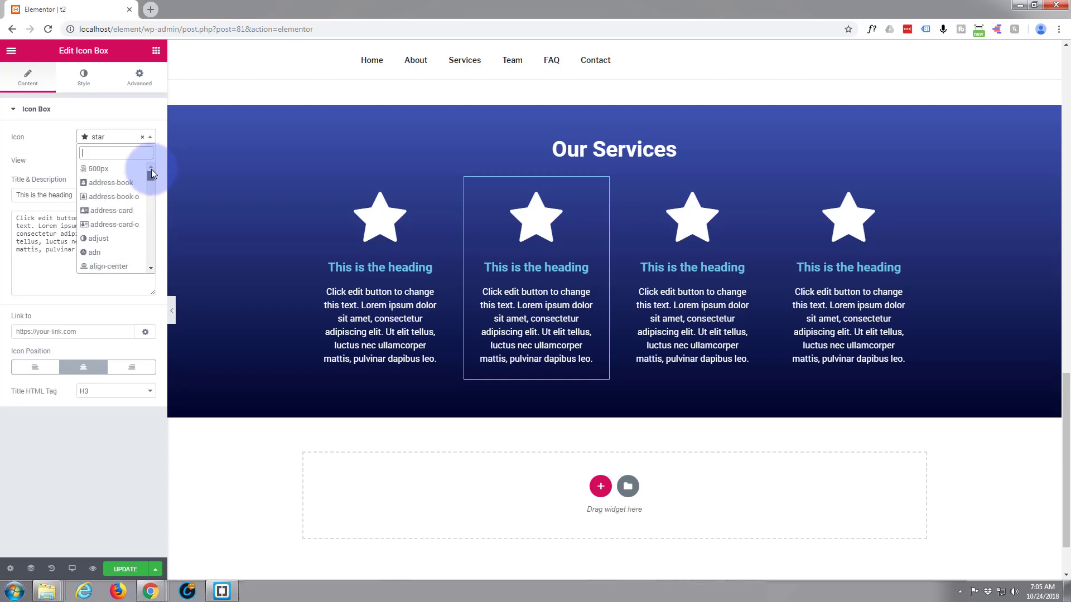
{"action": "left_click", "coordinate": [104, 238]}
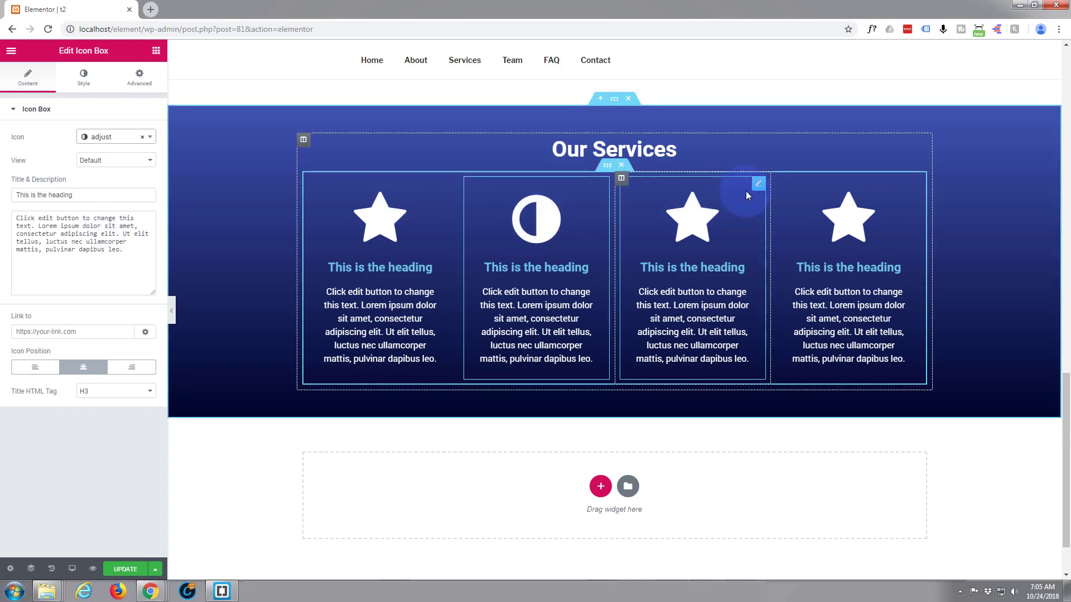
Change the third icon box's icon to "steam"
{"action": "left_click", "coordinate": [757, 184]}
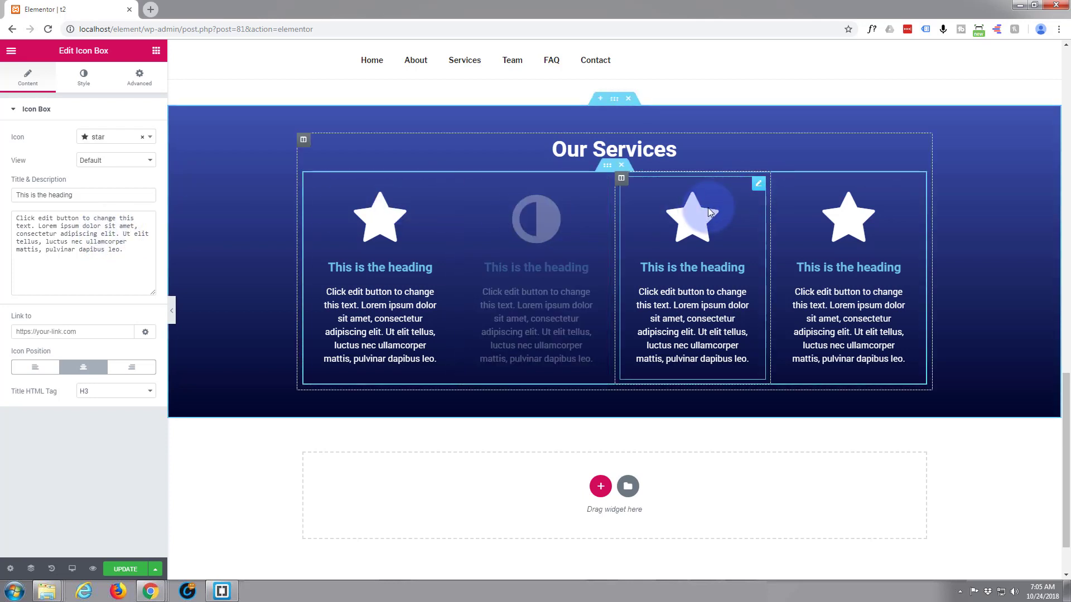
{"action": "left_click", "coordinate": [149, 139]}
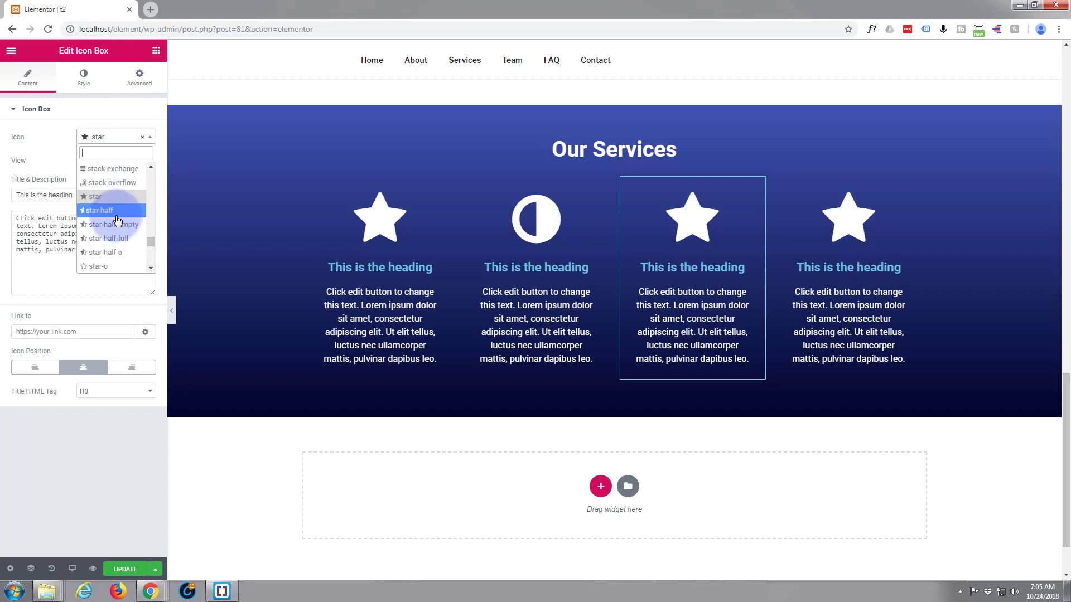
{"action": "scroll", "coordinate": [117, 219], "scroll_direction": "down", "scroll_amount": 2}
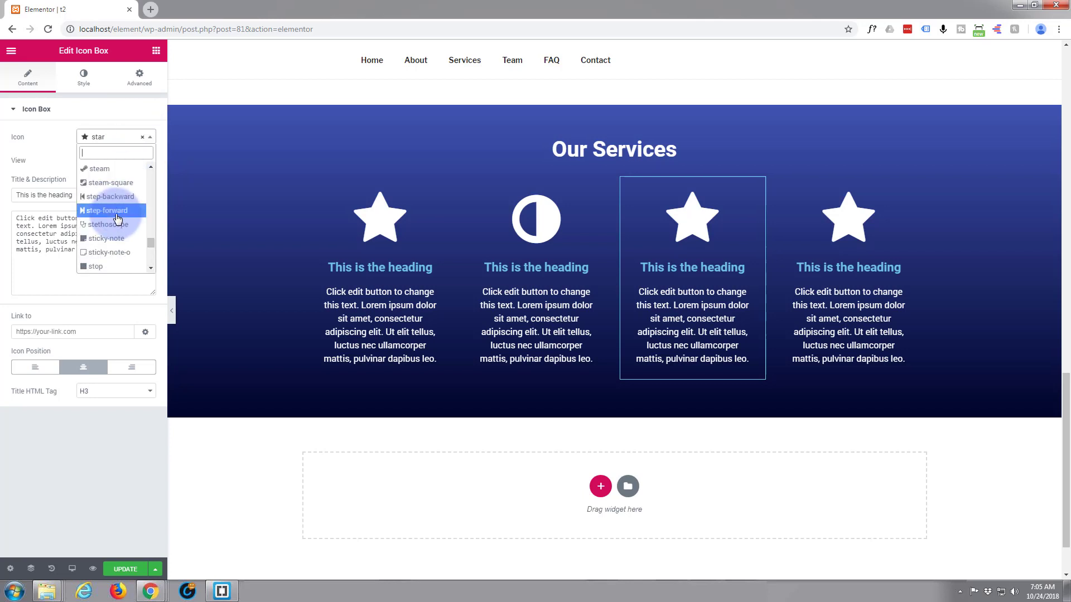
{"action": "left_click", "coordinate": [100, 169]}
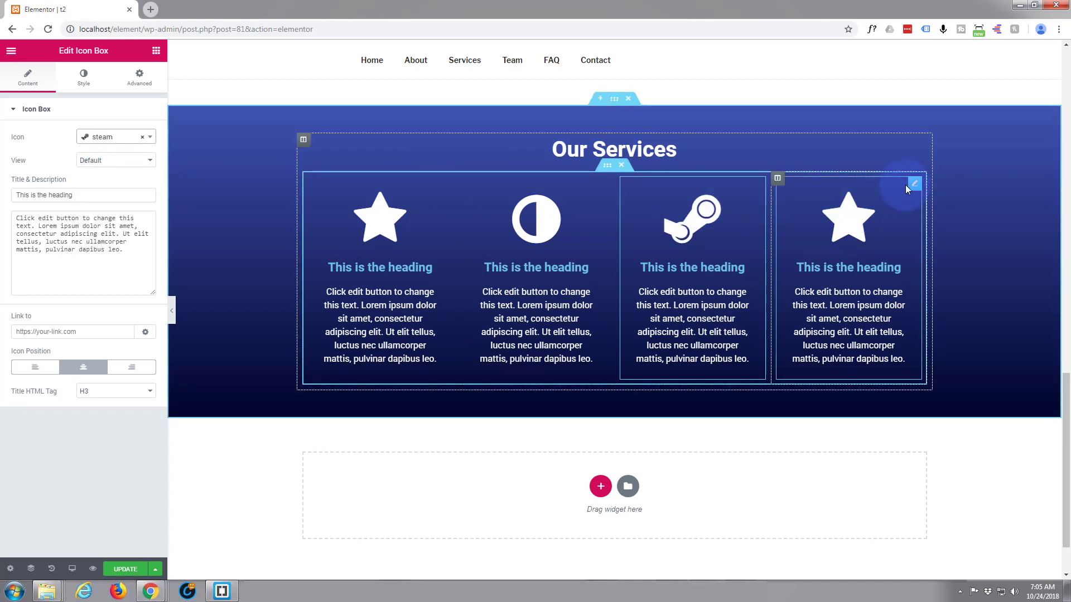
Change the fourth icon box's icon to "support"
{"action": "left_click", "coordinate": [844, 225]}
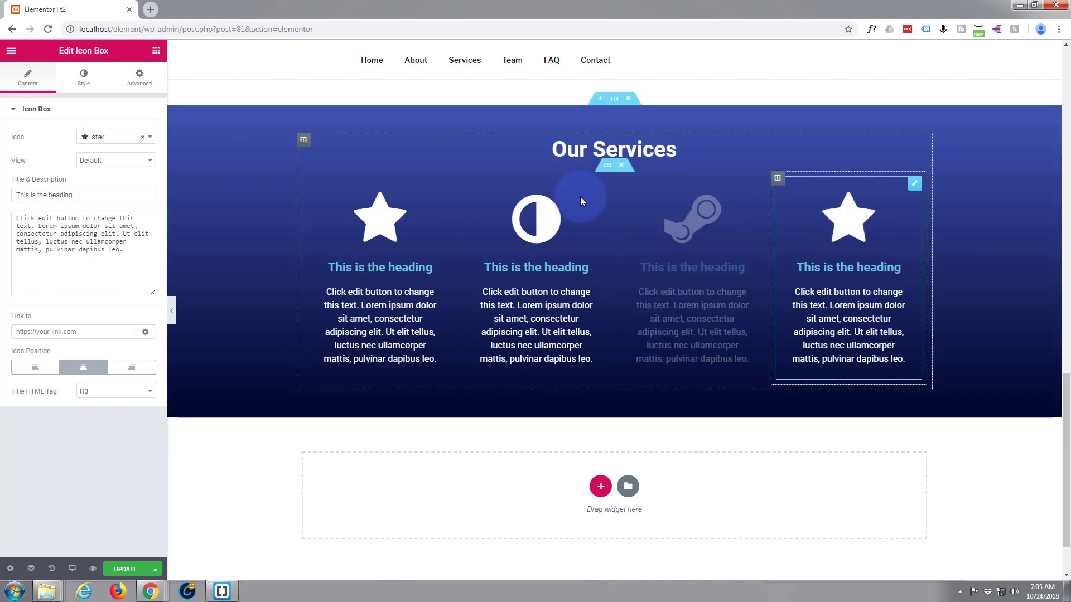
{"action": "left_click", "coordinate": [150, 138]}
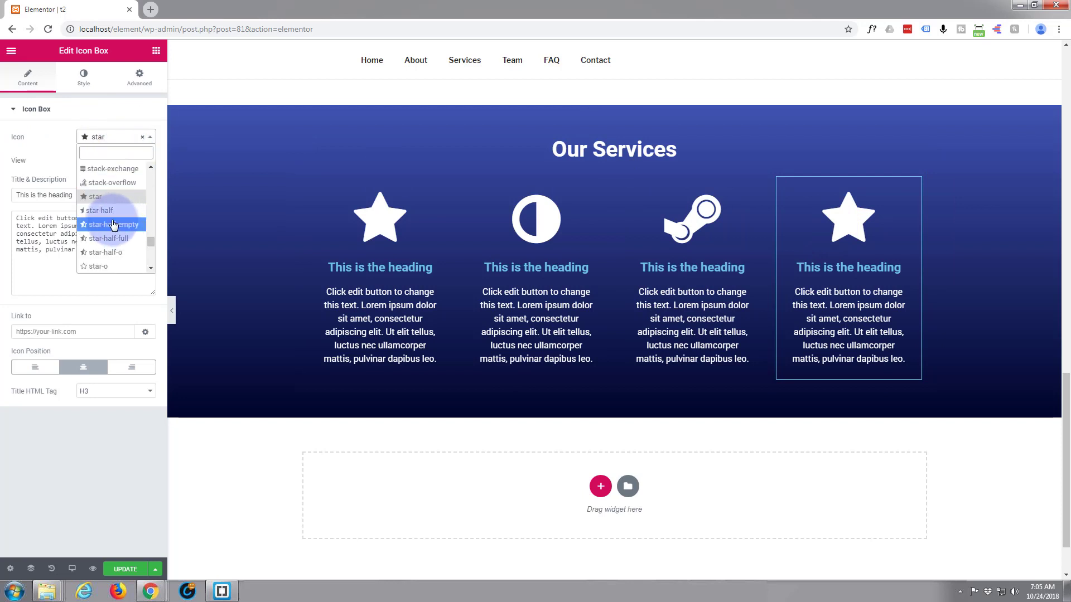
{"action": "scroll", "coordinate": [114, 223], "scroll_direction": "down", "scroll_amount": 1}
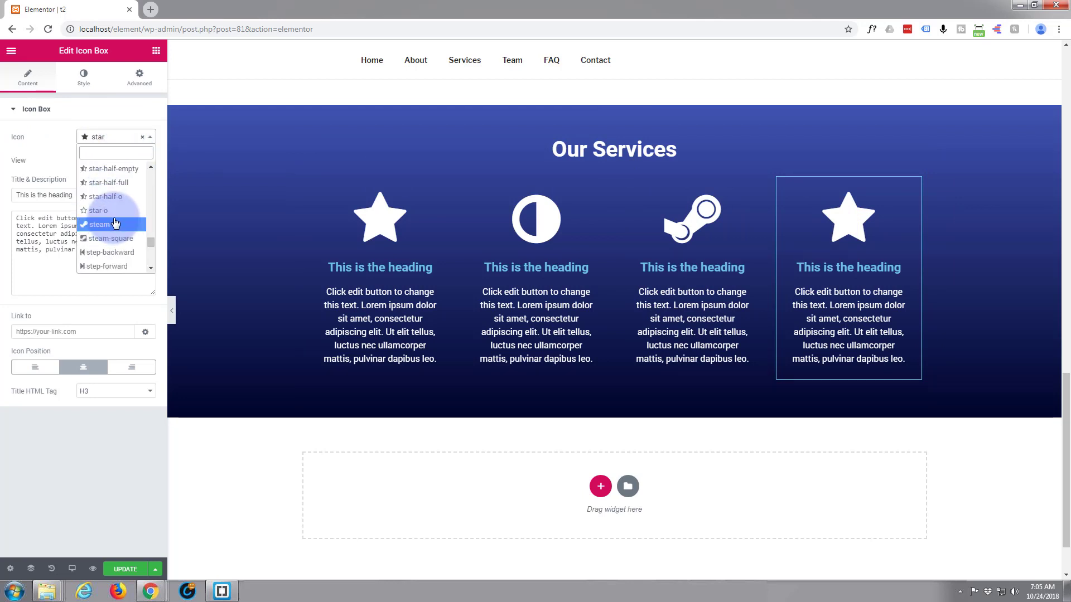
{"action": "scroll", "coordinate": [114, 223], "scroll_direction": "down", "scroll_amount": 1}
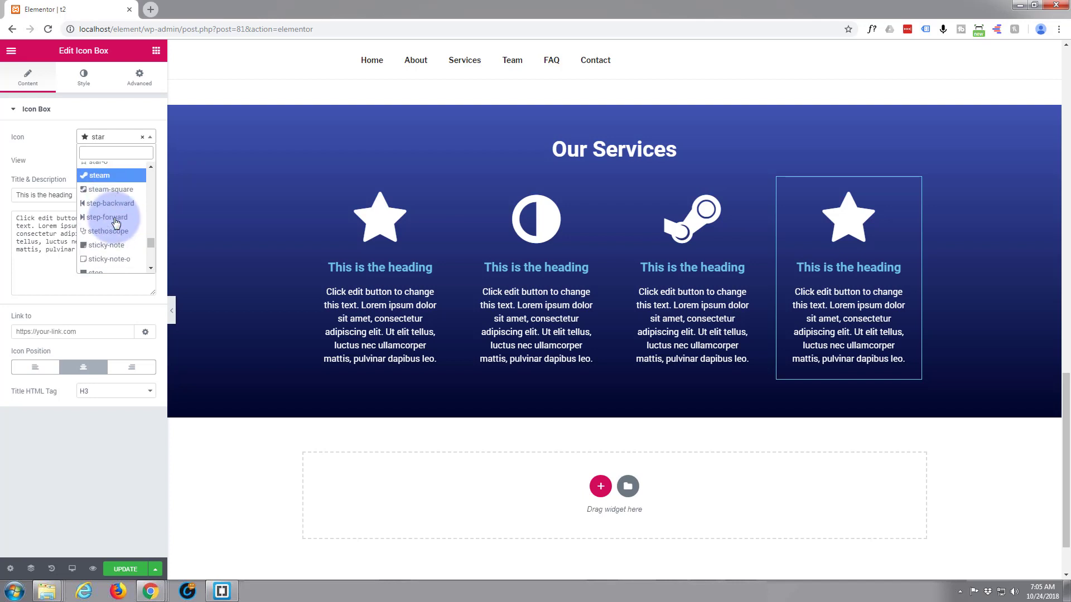
{"action": "scroll", "coordinate": [116, 223], "scroll_direction": "down", "scroll_amount": 1}
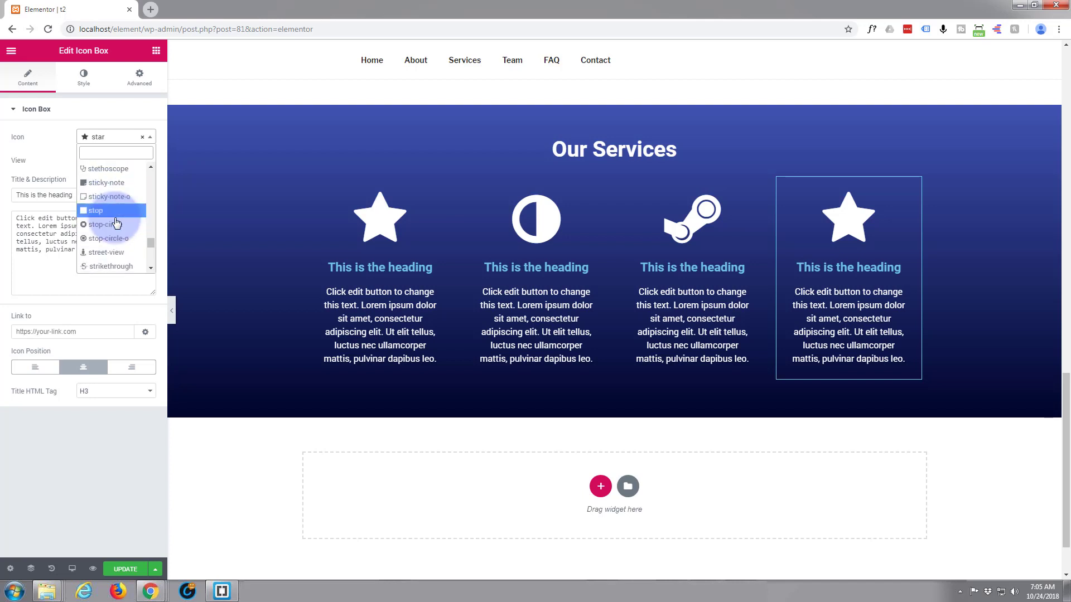
{"action": "scroll", "coordinate": [116, 224], "scroll_direction": "down", "scroll_amount": 1}
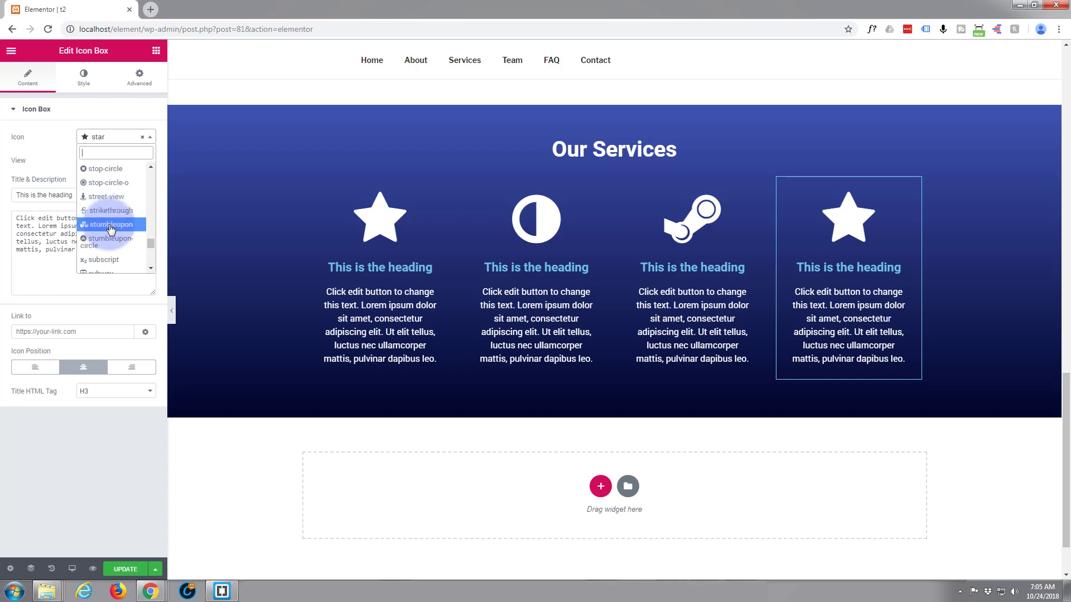
{"action": "scroll", "coordinate": [112, 229], "scroll_direction": "down", "scroll_amount": 2}
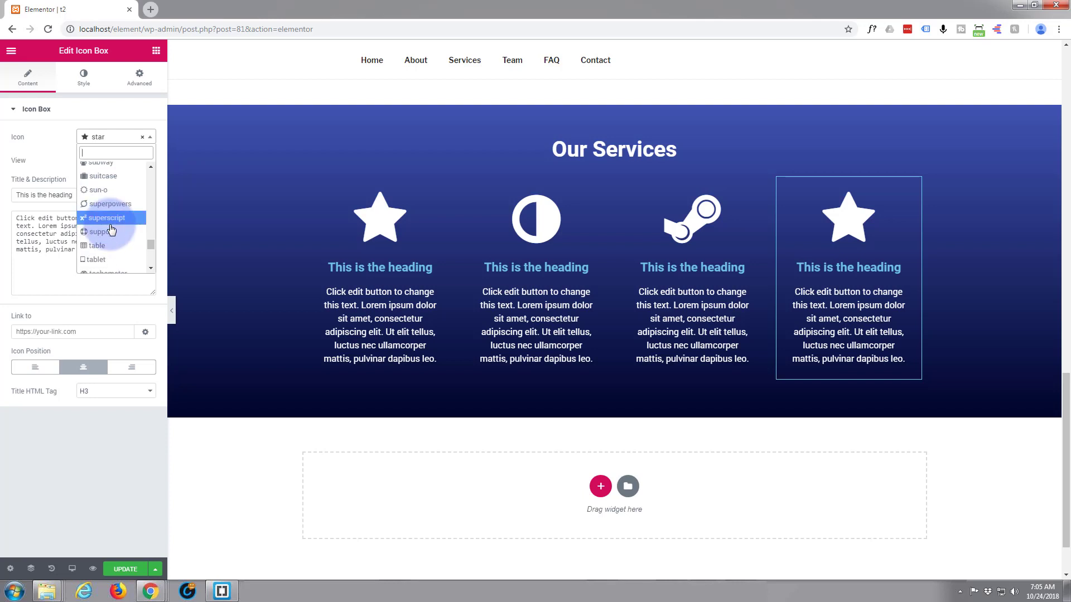
{"action": "left_click", "coordinate": [110, 231]}
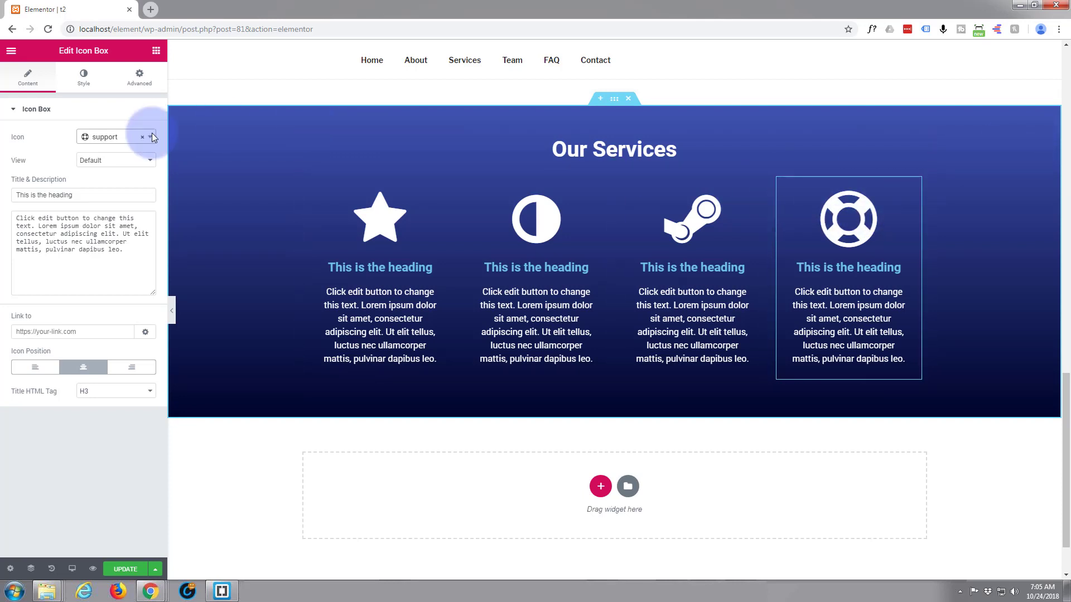
Set the icon size of the fourth icon box, with the support icon, to 60
{"action": "left_click", "coordinate": [83, 77]}
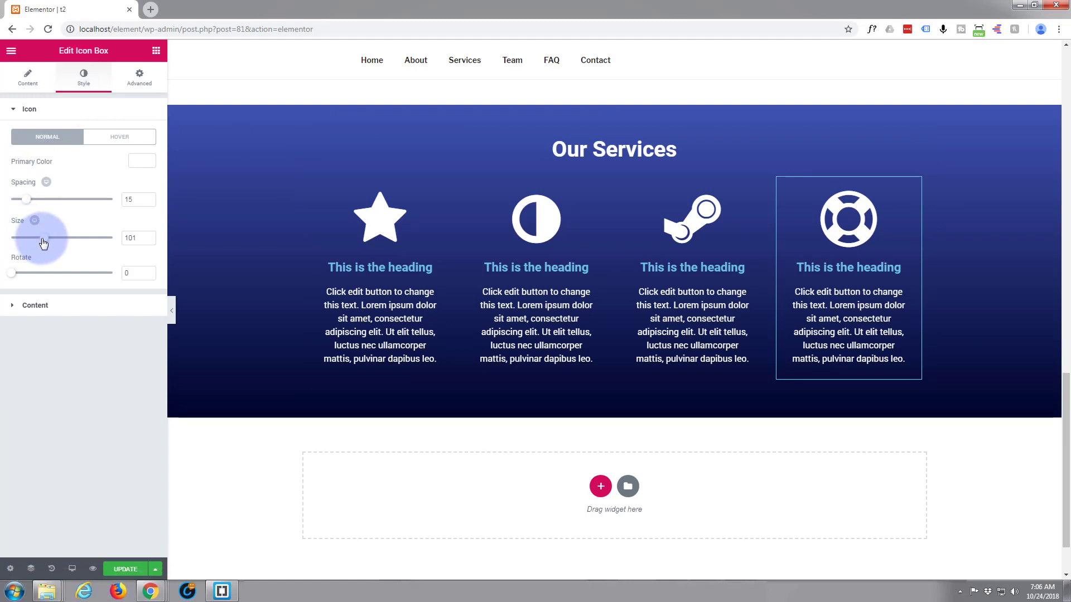
{"action": "left_click_drag", "start_coordinate": [139, 236], "coordinate": [123, 237]}
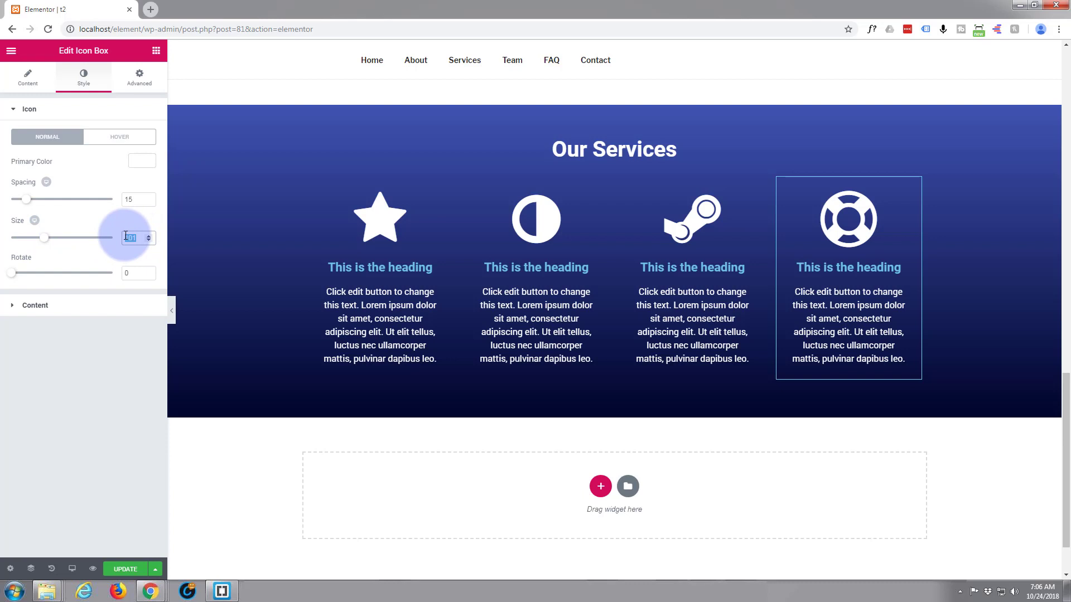
{"action": "type", "text": "50"}
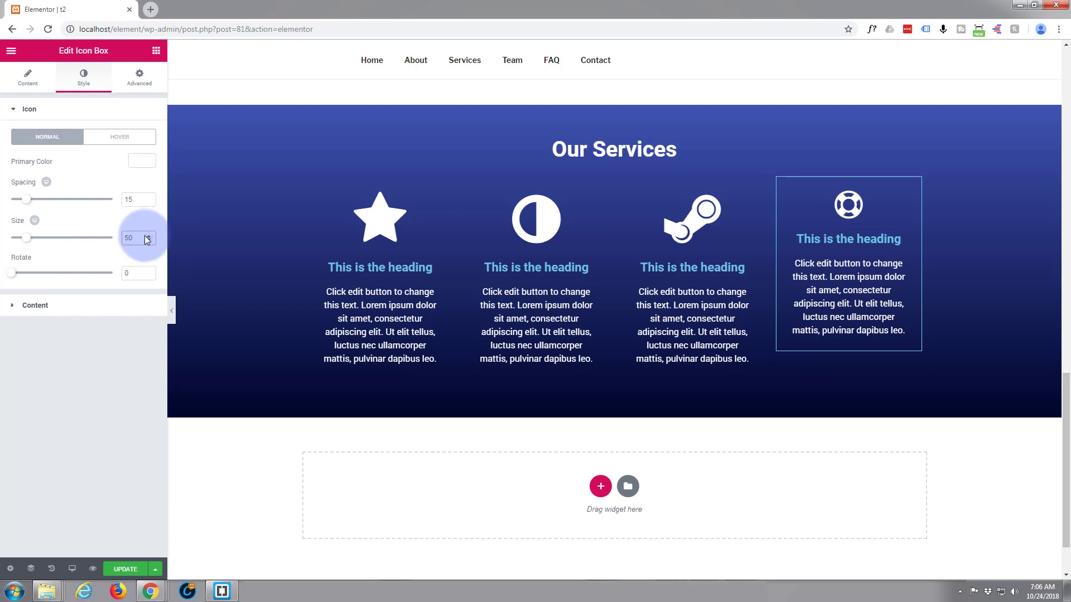
{"action": "left_click", "coordinate": [148, 236]}
{"action": "left_click", "coordinate": [148, 236]}
{"action": "left_click", "coordinate": [148, 236]}
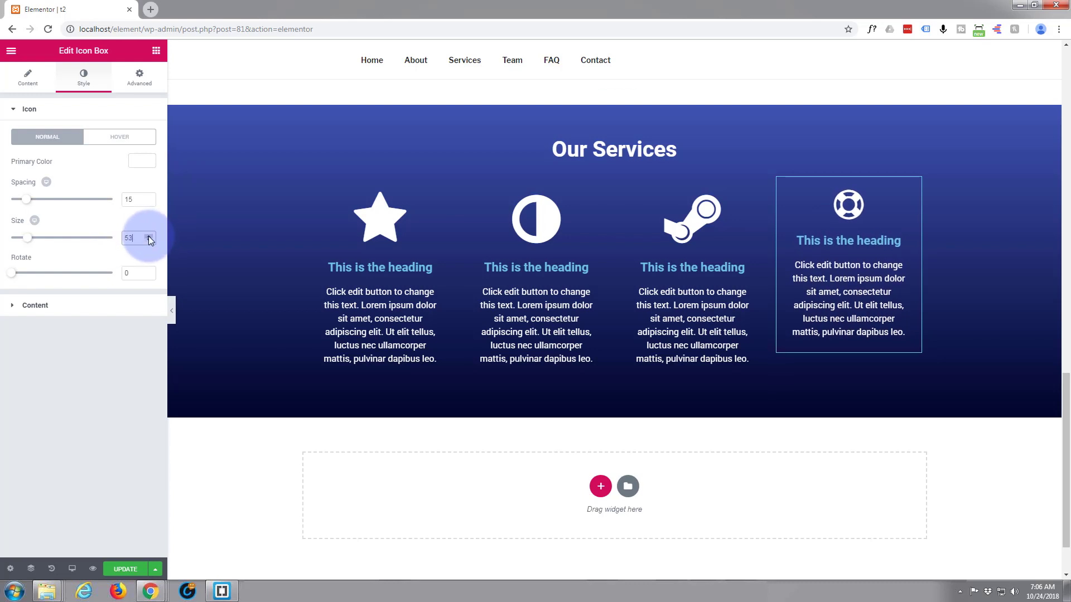
{"action": "left_click", "coordinate": [149, 236]}
{"action": "left_click", "coordinate": [149, 236]}
{"action": "left_click", "coordinate": [149, 236]}
{"action": "left_click", "coordinate": [148, 236]}
{"action": "left_click", "coordinate": [148, 236]}
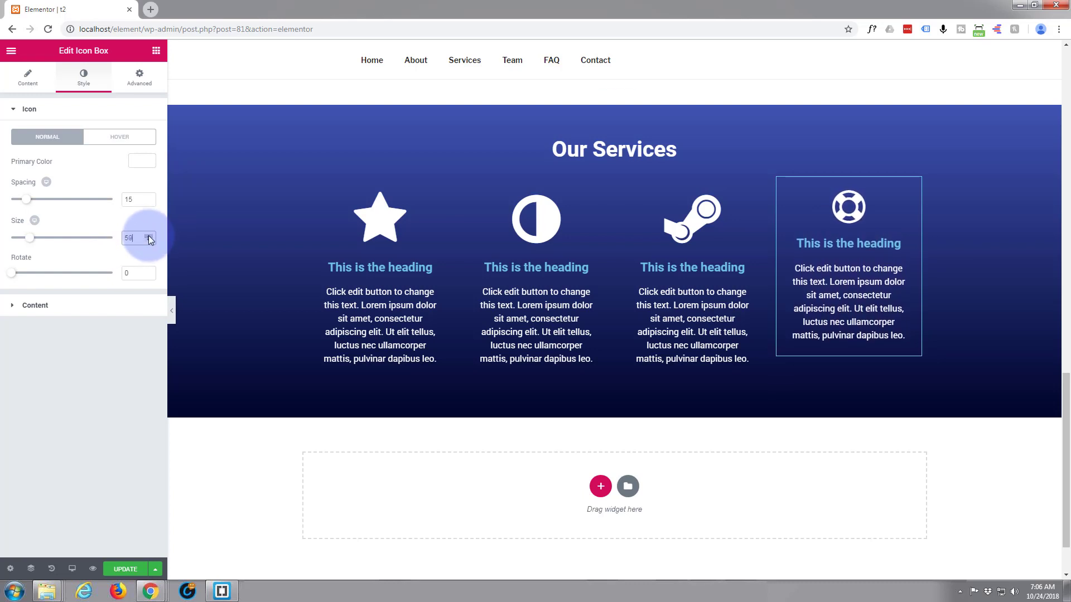
{"action": "left_click", "coordinate": [149, 236]}
{"action": "left_click", "coordinate": [148, 236]}
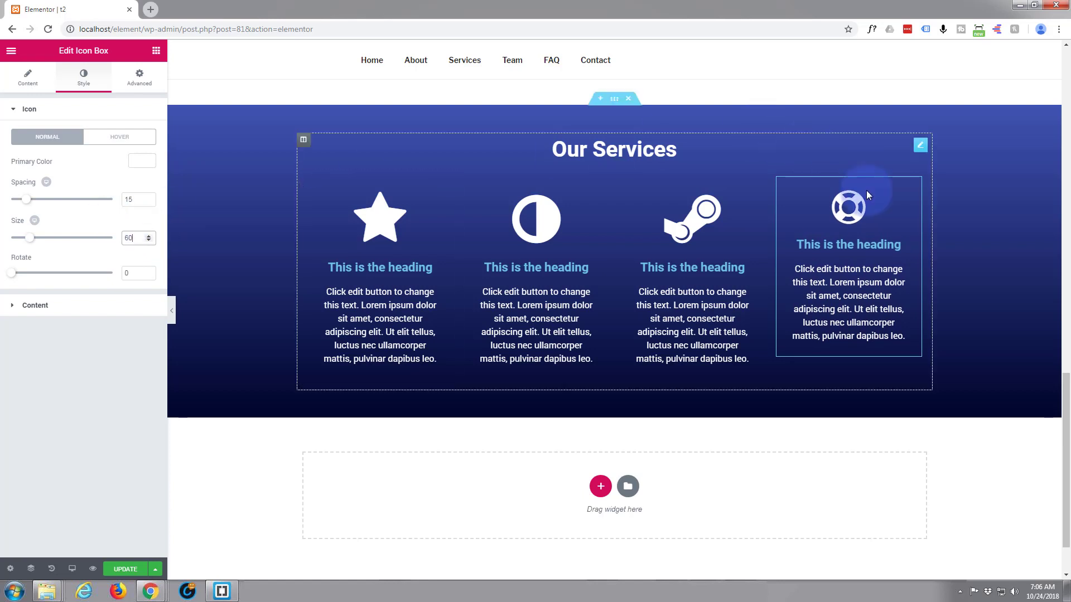
Copy the fourth icon box and paste its style onto the third, second and first icon boxes
{"action": "right_click", "coordinate": [846, 222]}
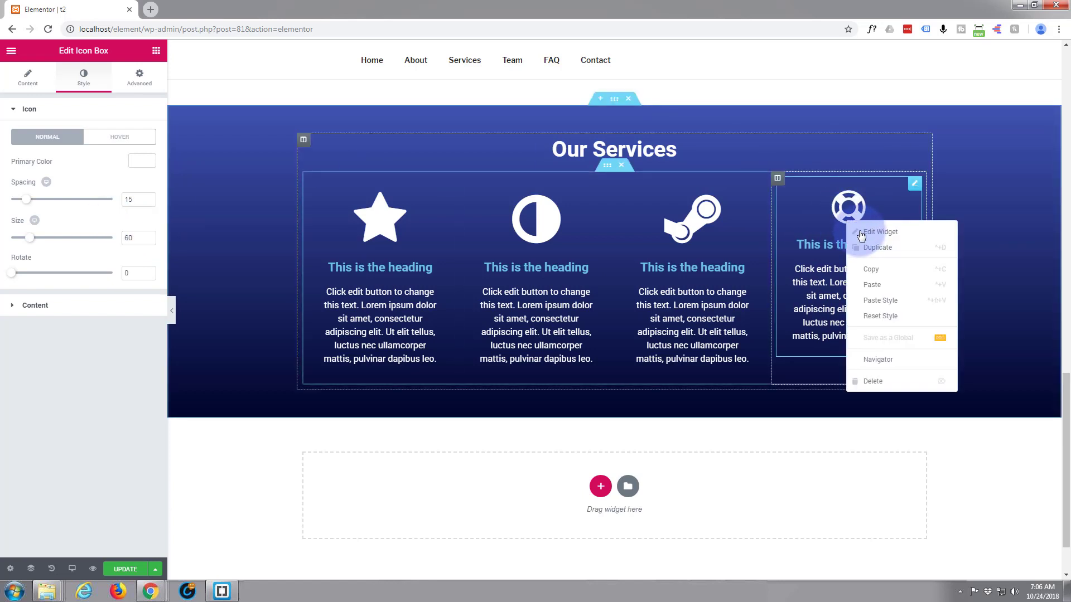
{"action": "left_click", "coordinate": [875, 270]}
{"action": "right_click", "coordinate": [695, 228]}
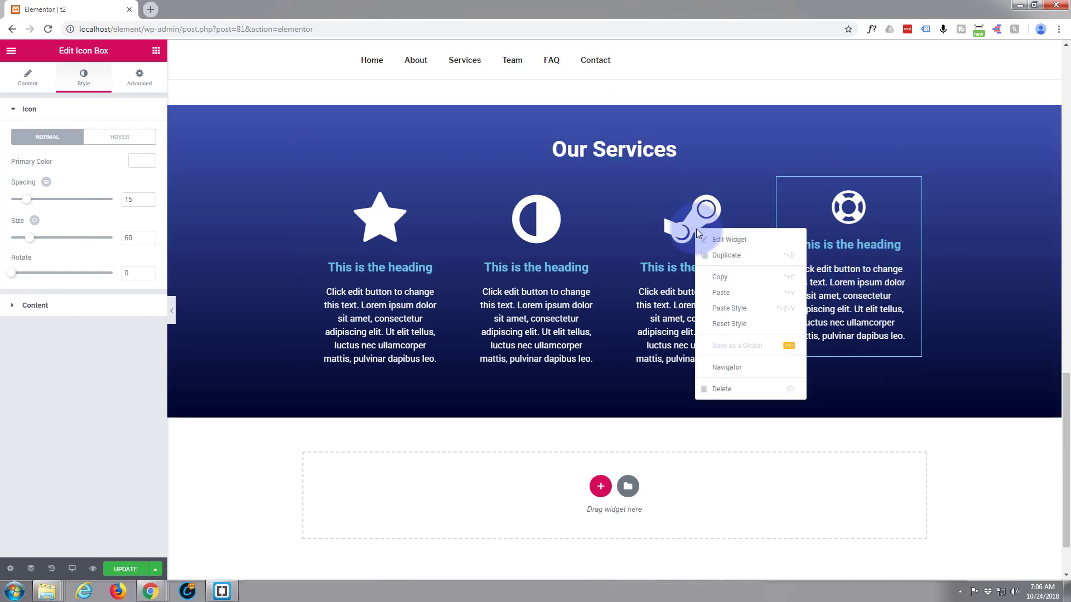
{"action": "left_click", "coordinate": [729, 310]}
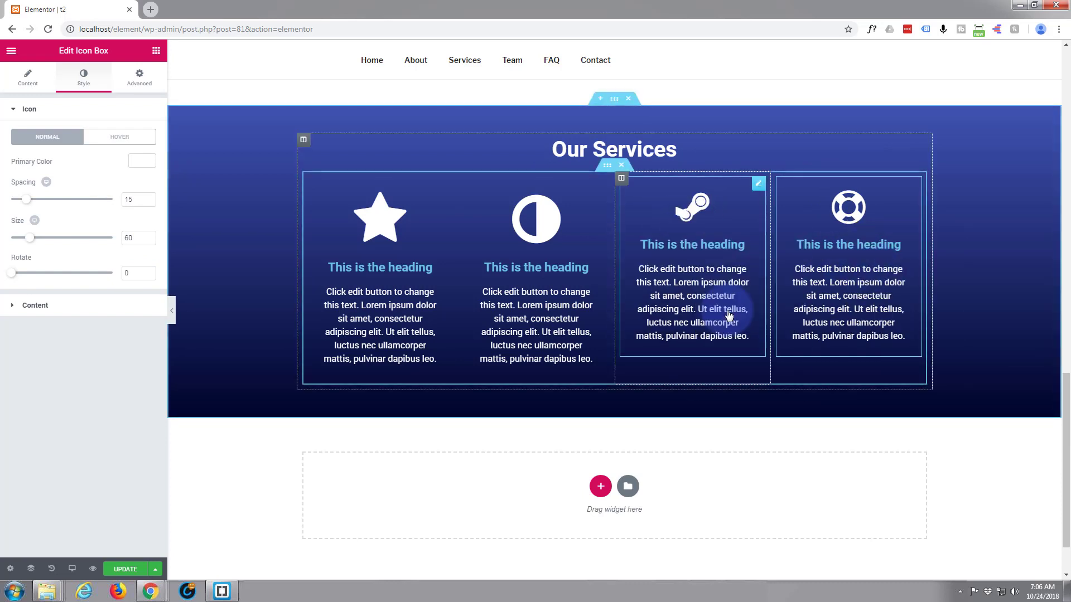
{"action": "right_click", "coordinate": [519, 242]}
{"action": "left_click", "coordinate": [560, 319]}
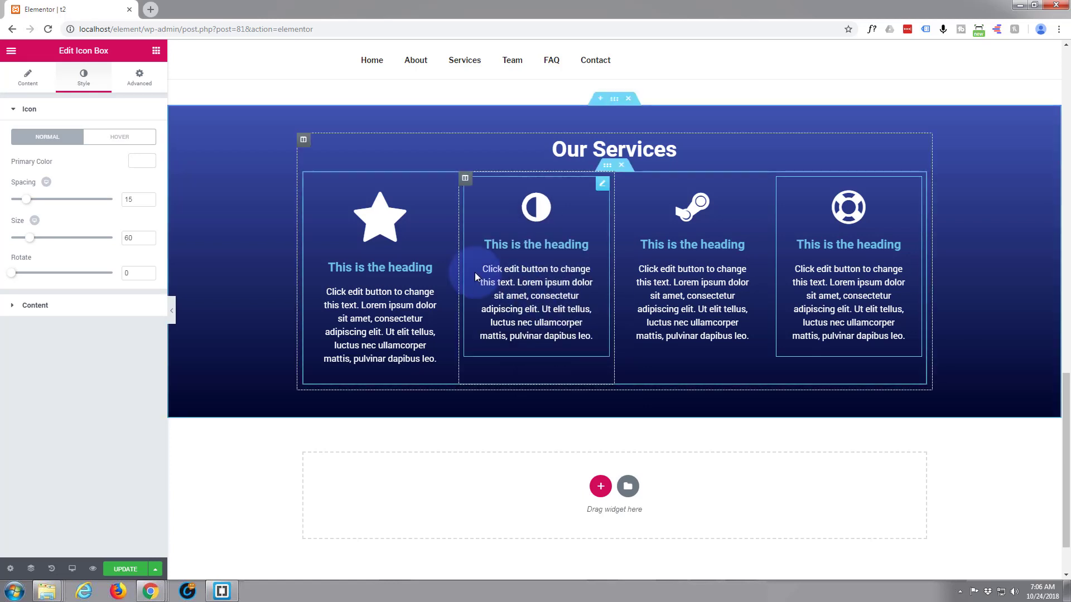
{"action": "right_click", "coordinate": [392, 260]}
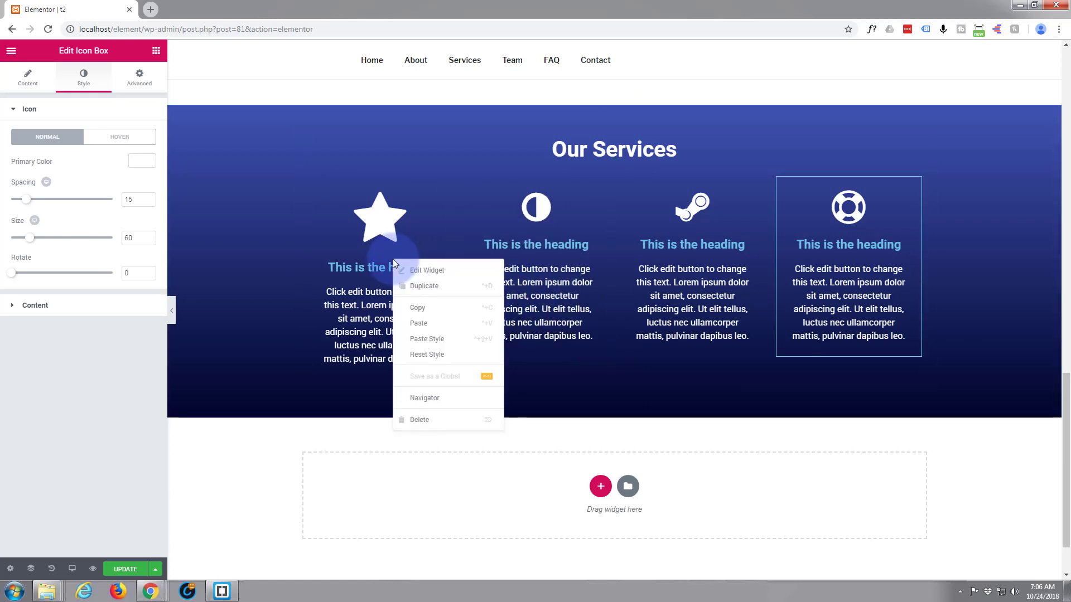
{"action": "left_click", "coordinate": [435, 339]}
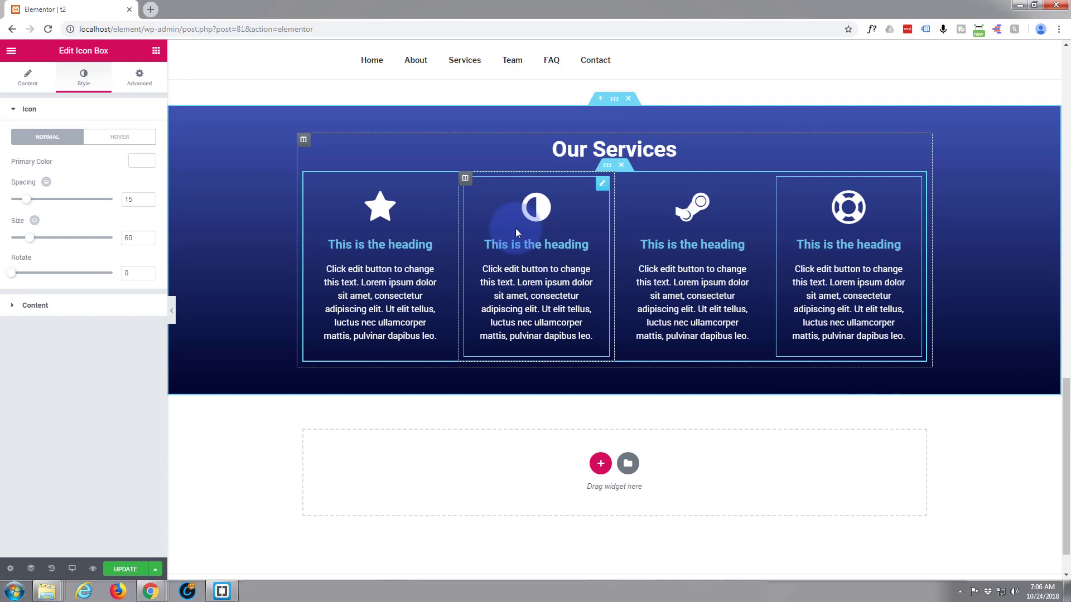
Duplicate the inner section holding the four icon boxes to add a second row under Our Services
{"action": "right_click", "coordinate": [608, 170]}
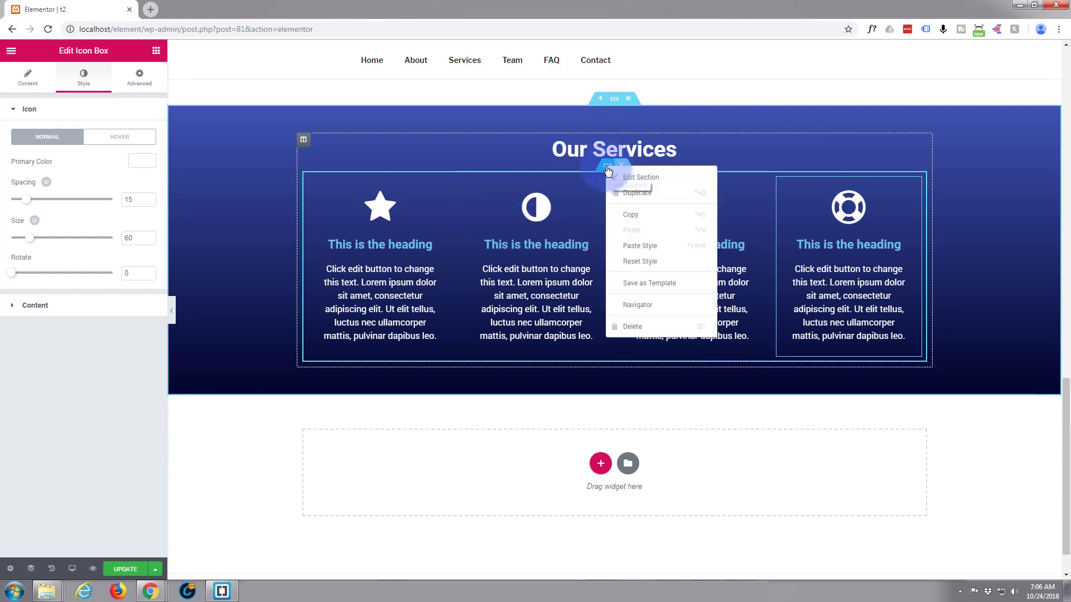
{"action": "left_click", "coordinate": [641, 195]}
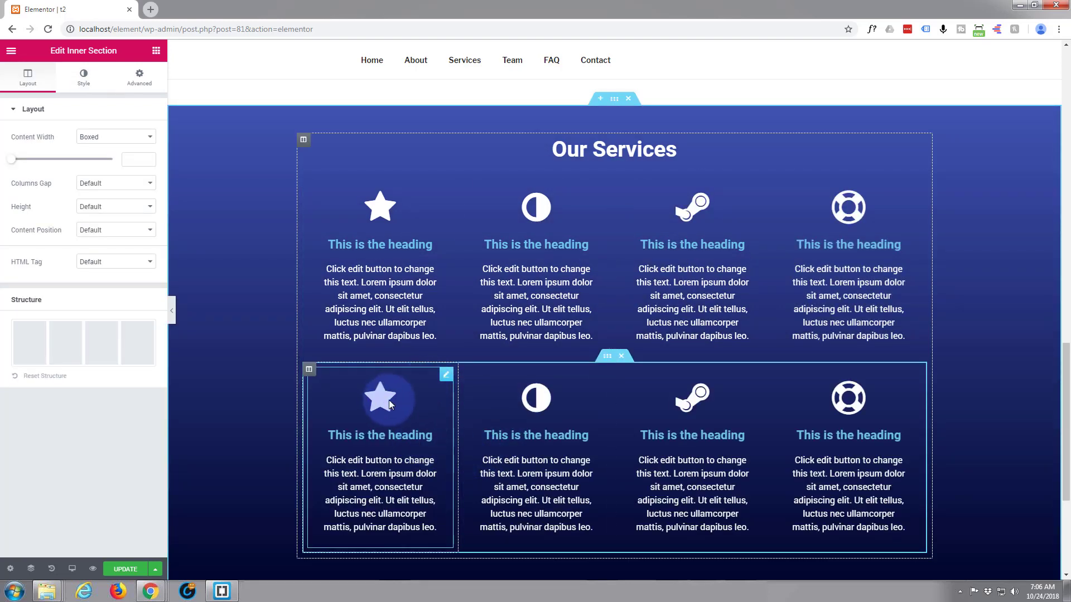
{"action": "left_click_drag", "start_coordinate": [388, 400], "coordinate": [386, 400]}
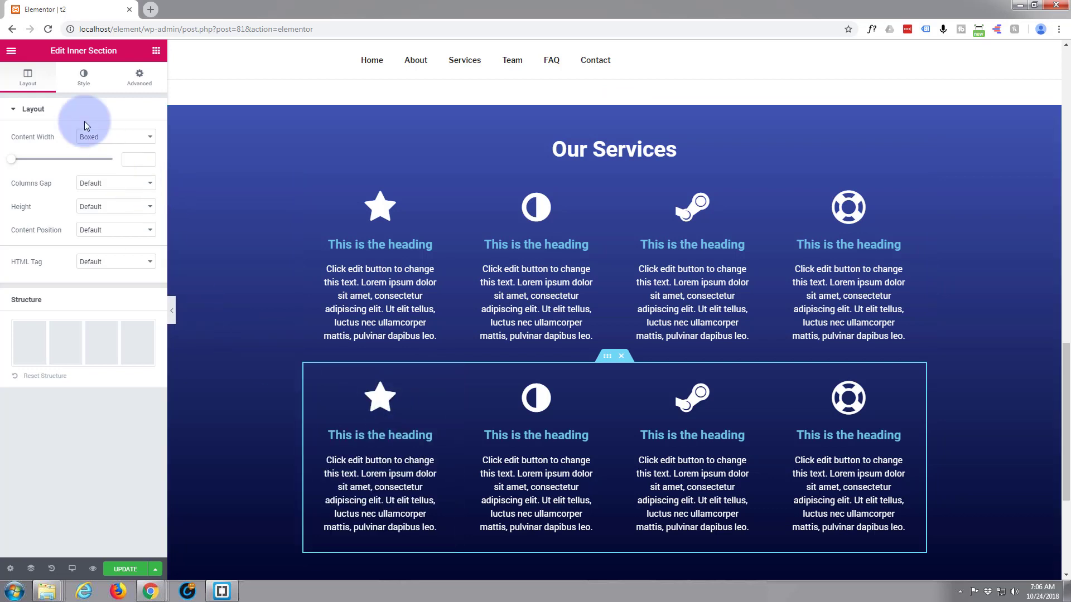
{"action": "left_click", "coordinate": [87, 88]}
{"action": "left_click", "coordinate": [35, 83]}
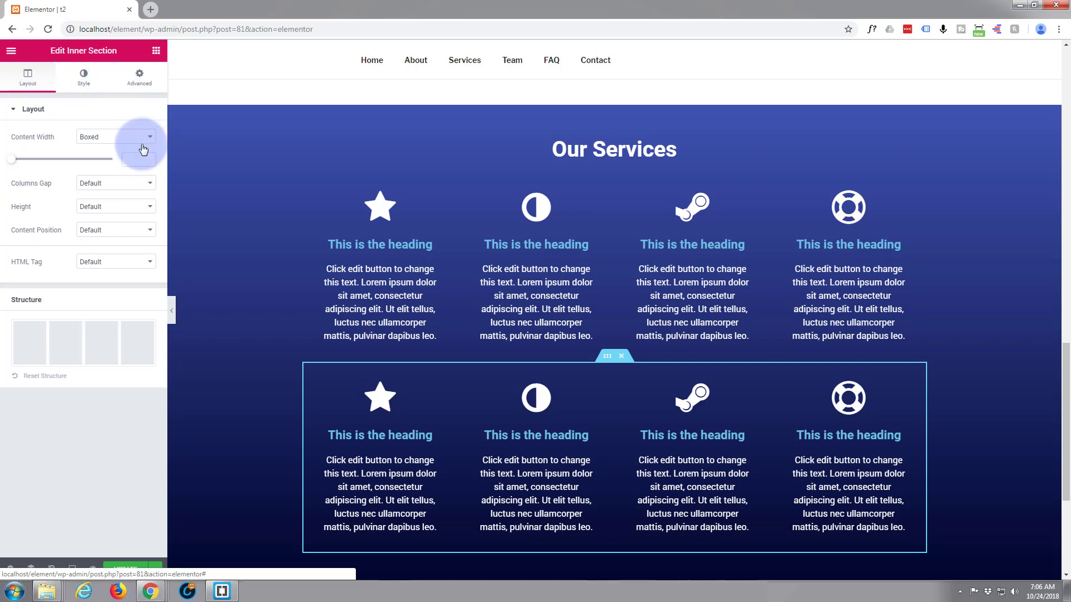
Change the icon of the first icon box in the second row to "stack-exchange"
{"action": "left_click", "coordinate": [372, 459]}
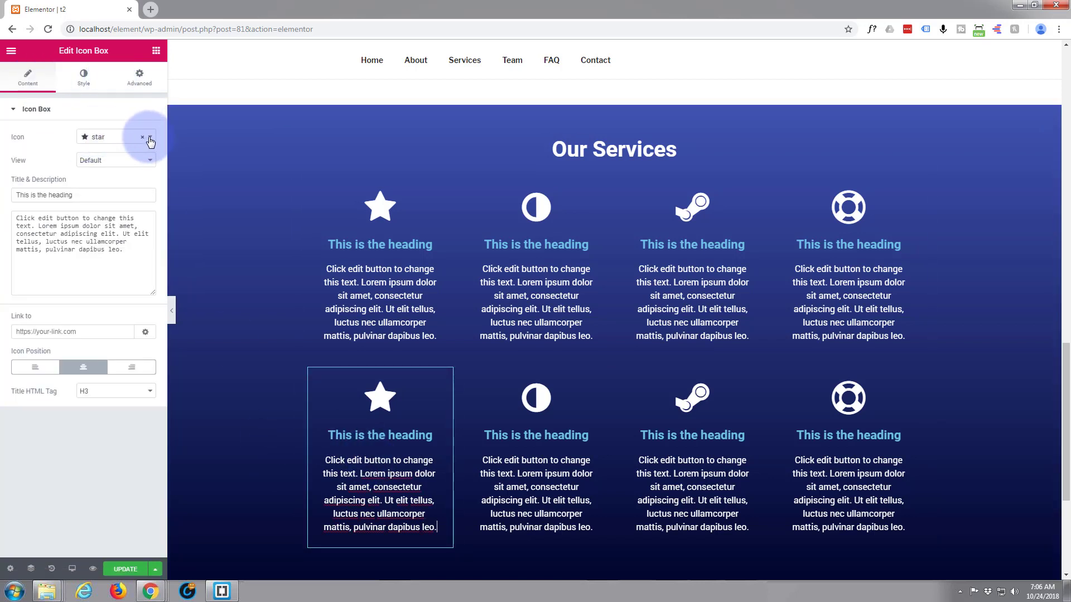
{"action": "left_click", "coordinate": [150, 141]}
{"action": "left_click", "coordinate": [130, 172]}
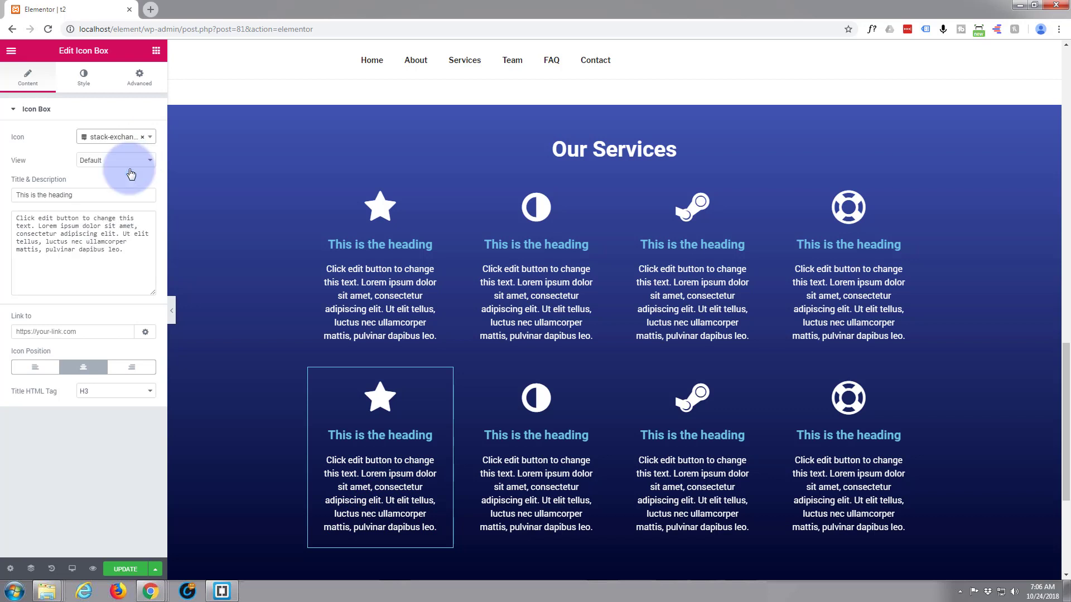
Change the icon of the second icon box in the second row to "address-book-o"
{"action": "left_click", "coordinate": [578, 395]}
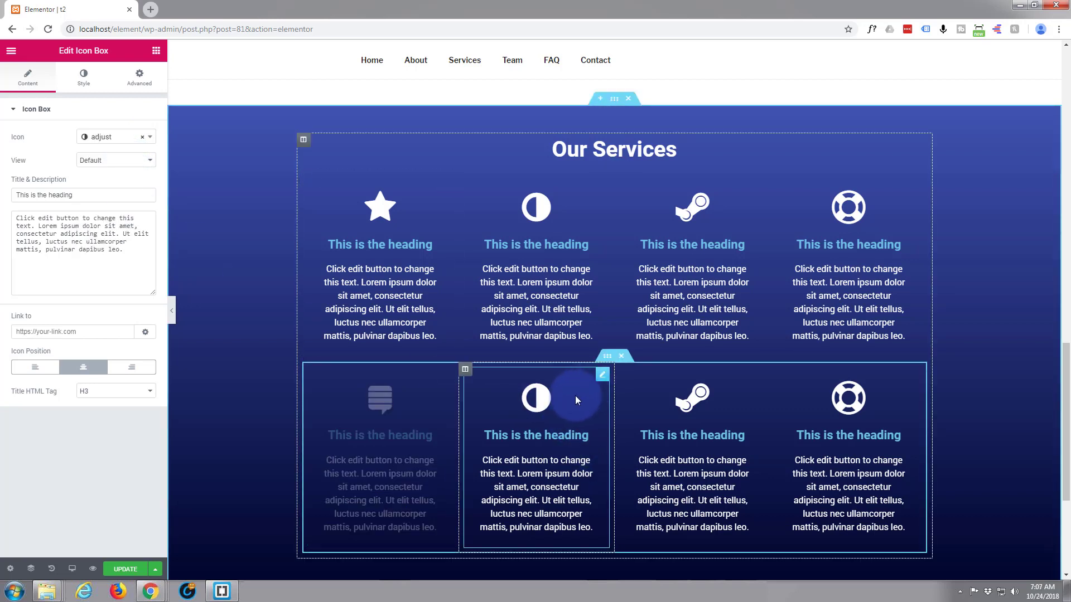
{"action": "left_click", "coordinate": [152, 140]}
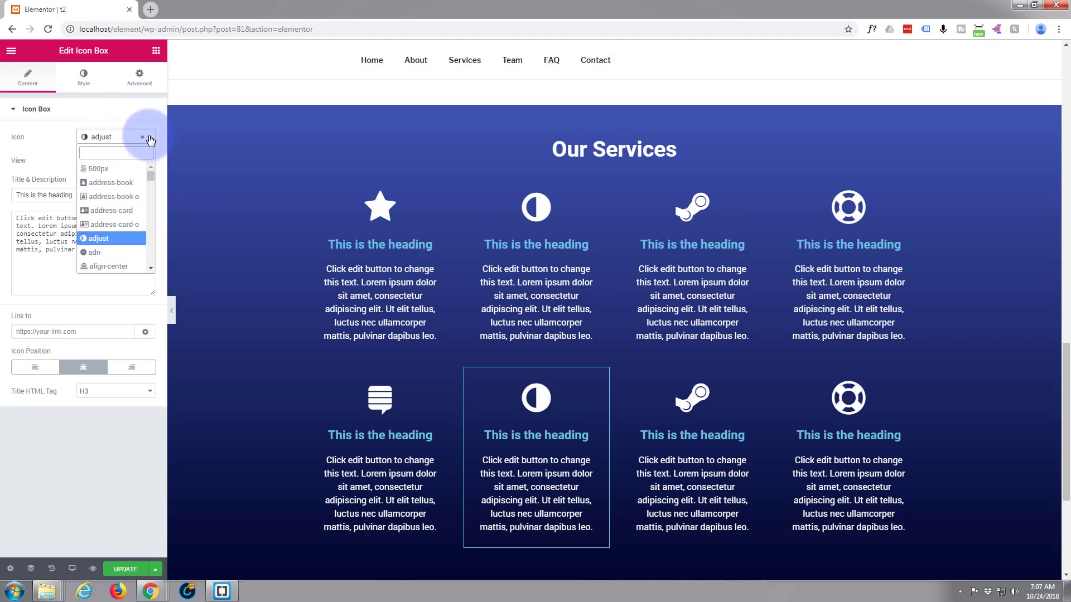
{"action": "left_click", "coordinate": [111, 196]}
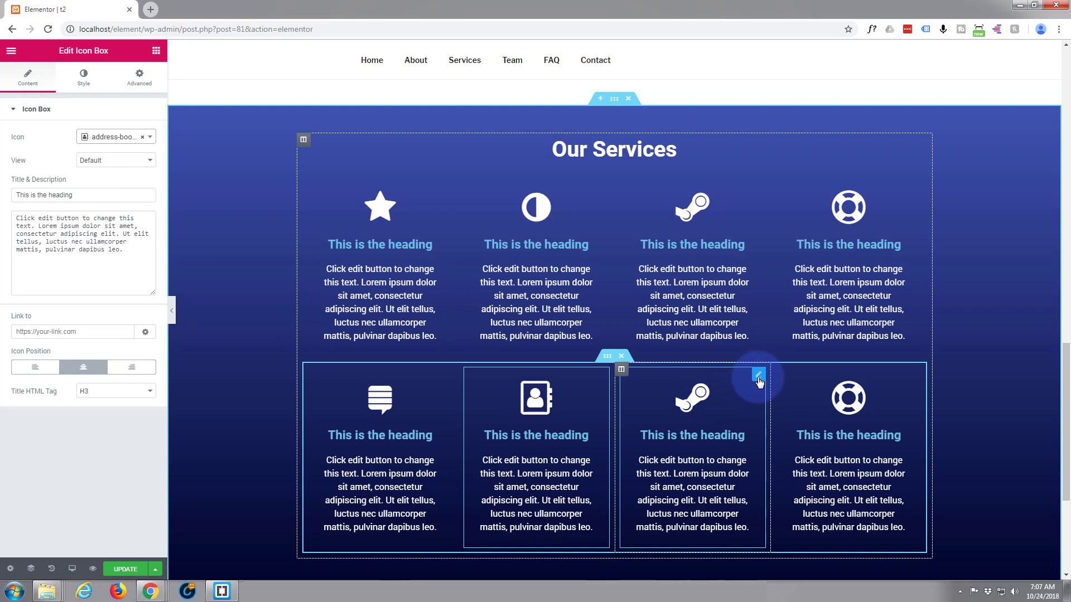
Change the icon of the third icon box in the second row to "stethoscope"
{"action": "left_click", "coordinate": [758, 378]}
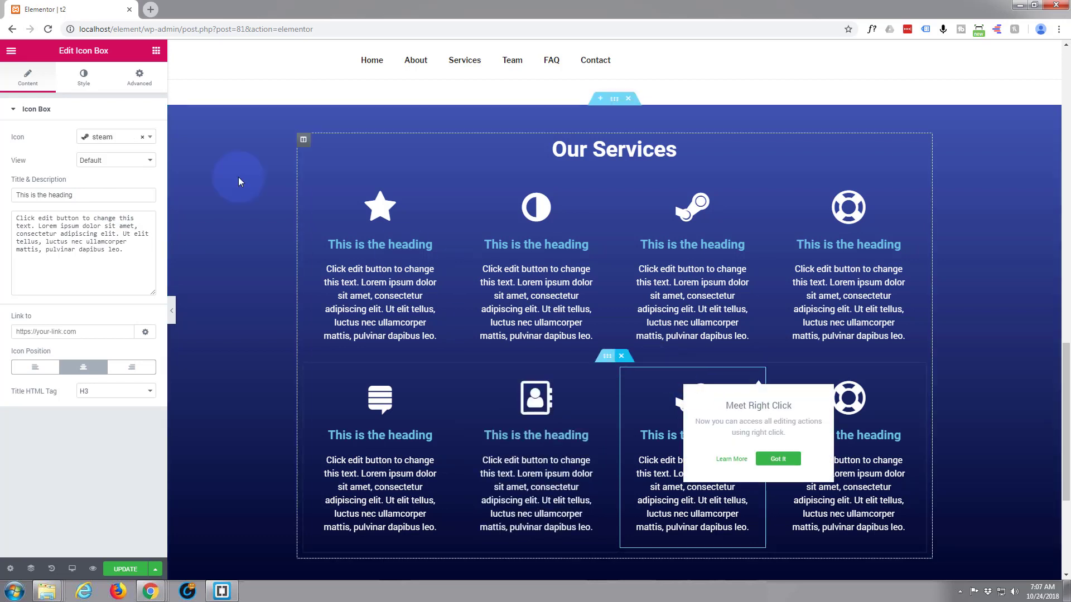
{"action": "left_click", "coordinate": [151, 141]}
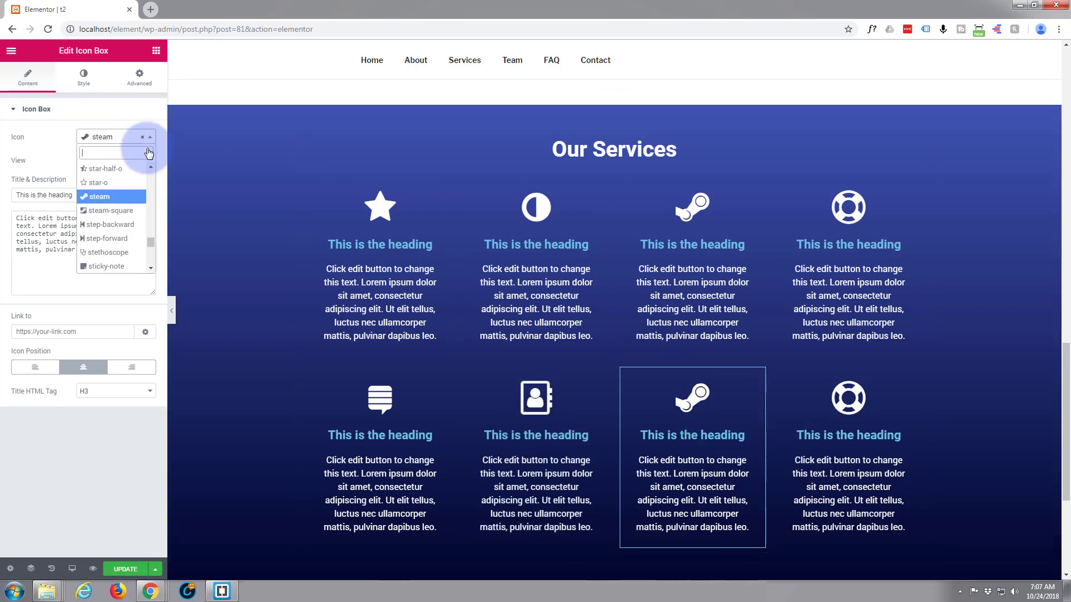
{"action": "left_click", "coordinate": [125, 254]}
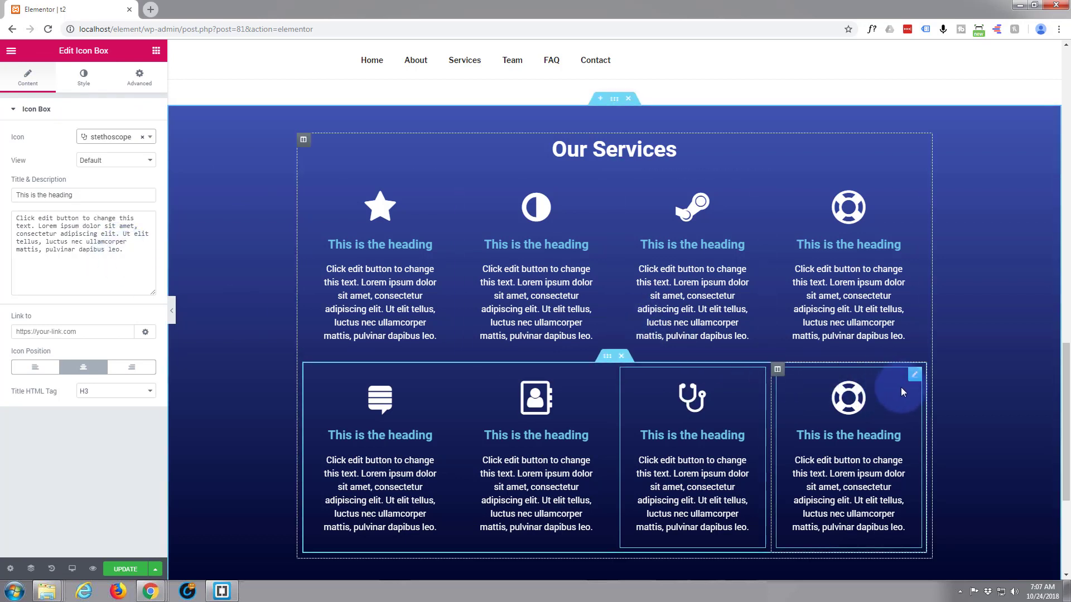
Change the icon of the fourth icon box in the second row to "thumbs-o-up"
{"action": "left_click", "coordinate": [859, 401]}
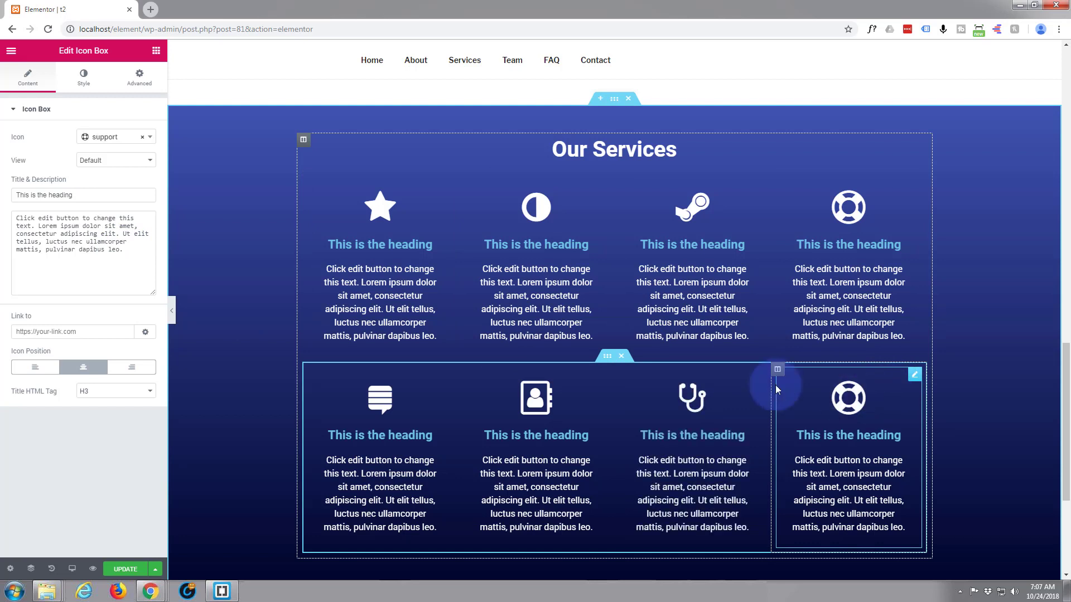
{"action": "left_click", "coordinate": [150, 140]}
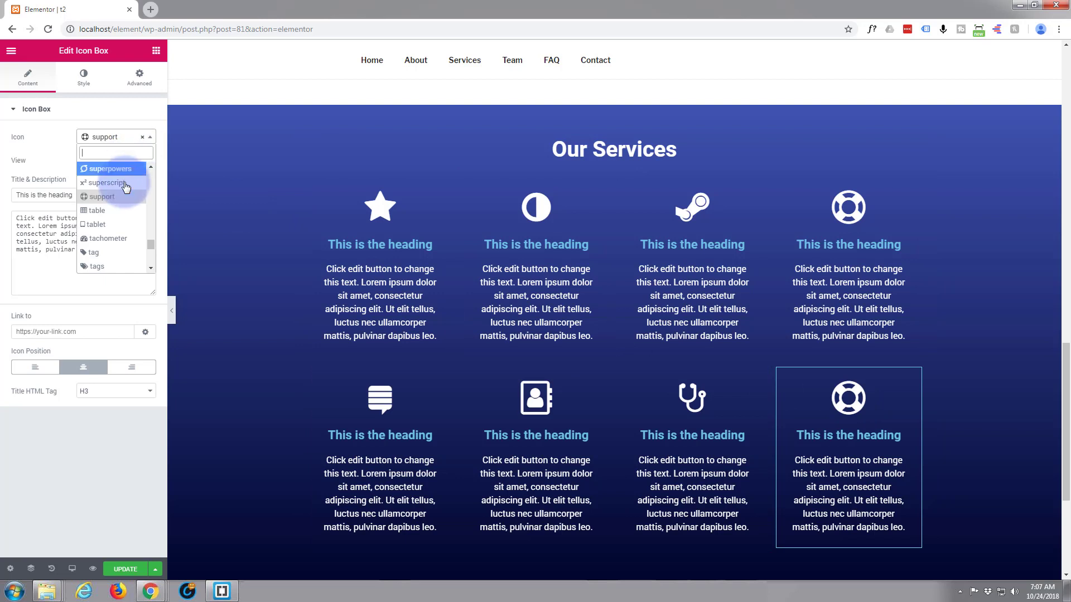
{"action": "left_click_drag", "start_coordinate": [149, 241], "coordinate": [148, 246]}
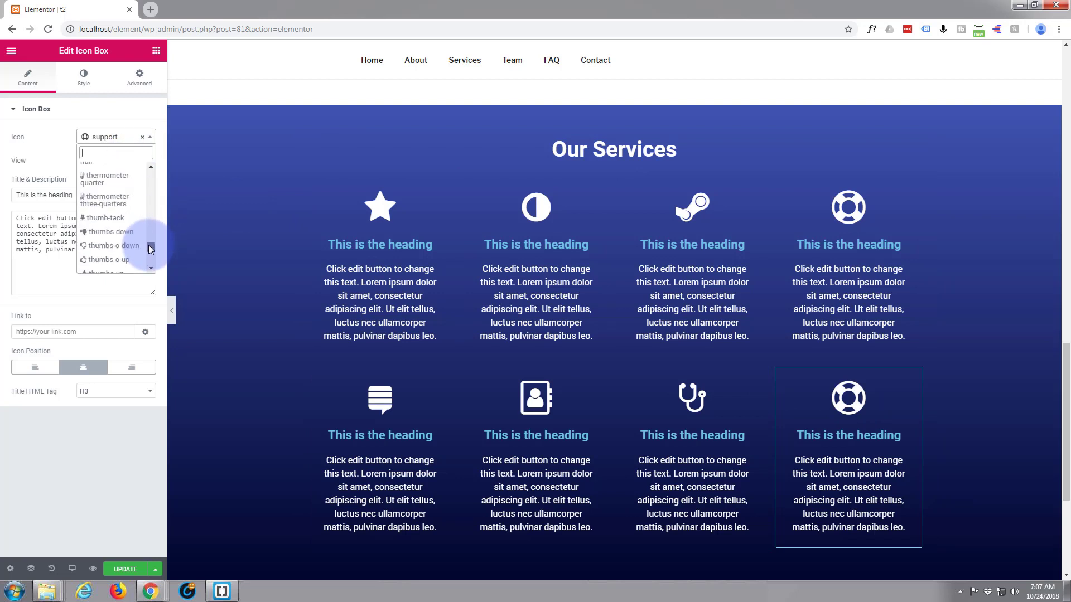
{"action": "left_click", "coordinate": [109, 260]}
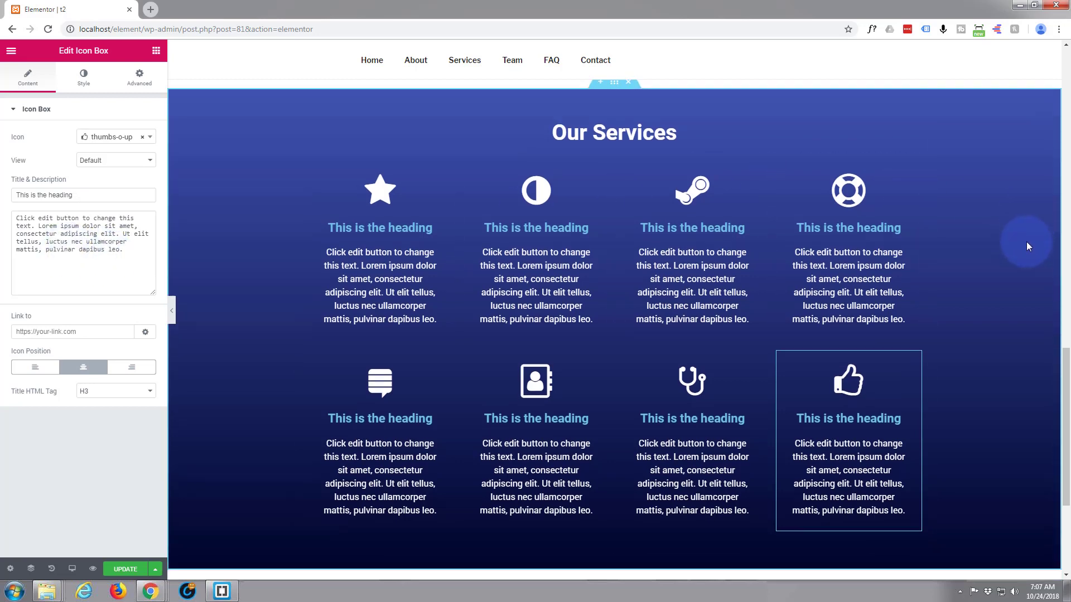
Look over the finished Our Services section and save the page update
{"action": "scroll", "coordinate": [1028, 245], "scroll_direction": "down", "scroll_amount": 4}
{"action": "scroll", "coordinate": [1027, 239], "scroll_direction": "up", "scroll_amount": 3}
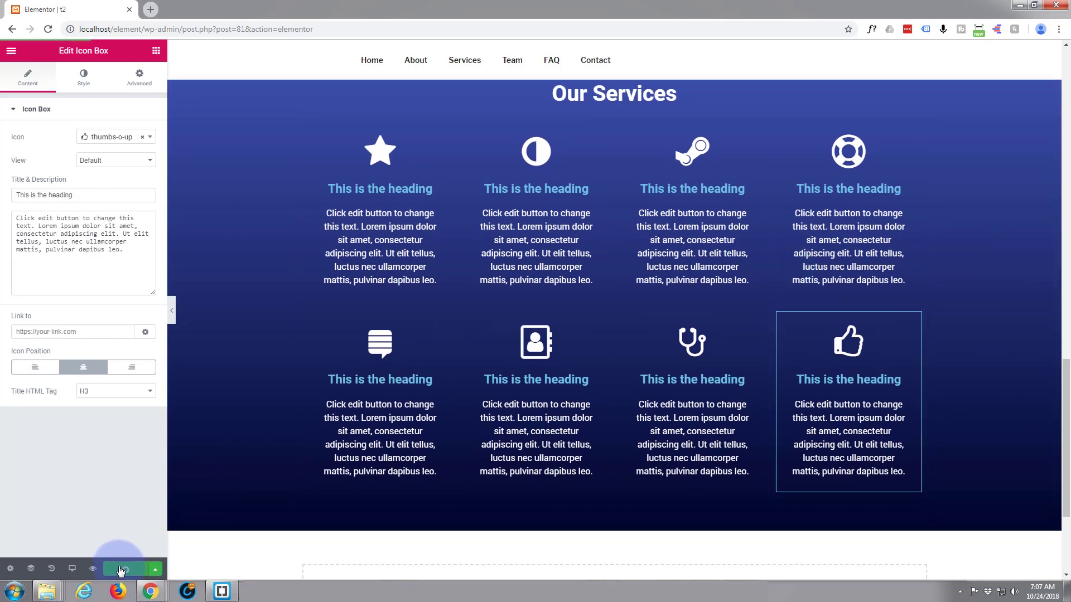
{"action": "left_click", "coordinate": [118, 566]}
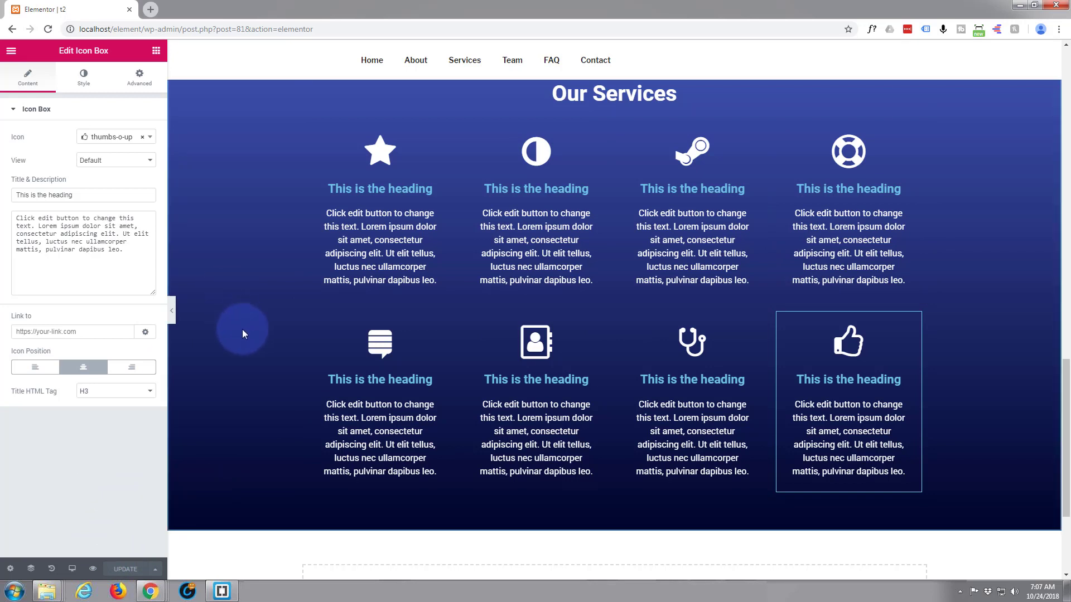
Preview the t2 page and examine the layout down to both icon box rows under Our Services
{"action": "left_click", "coordinate": [93, 569]}
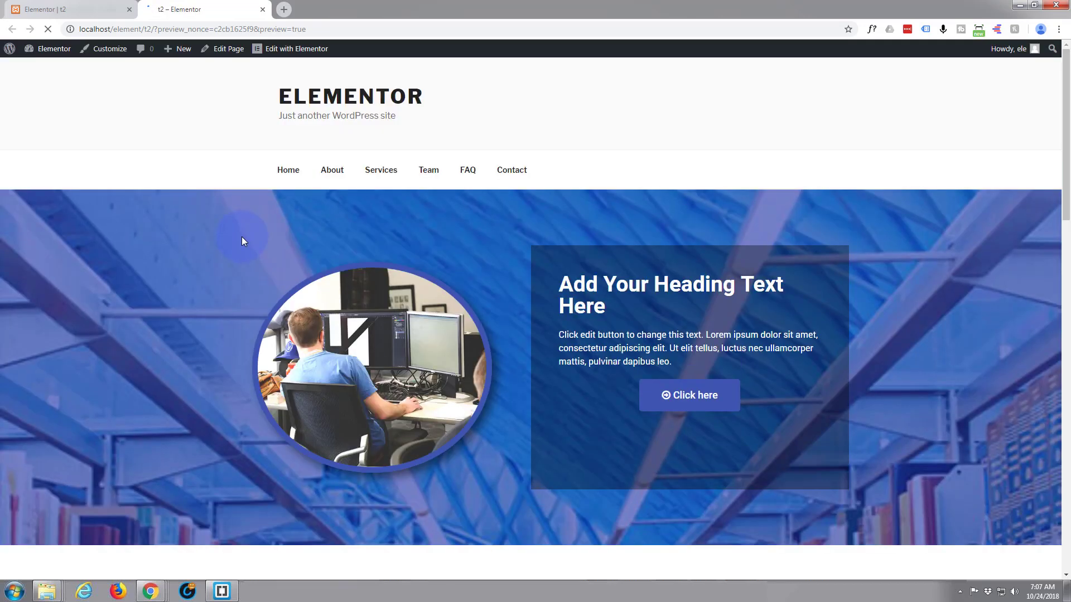
{"action": "scroll", "coordinate": [242, 236], "scroll_direction": "down", "scroll_amount": 10}
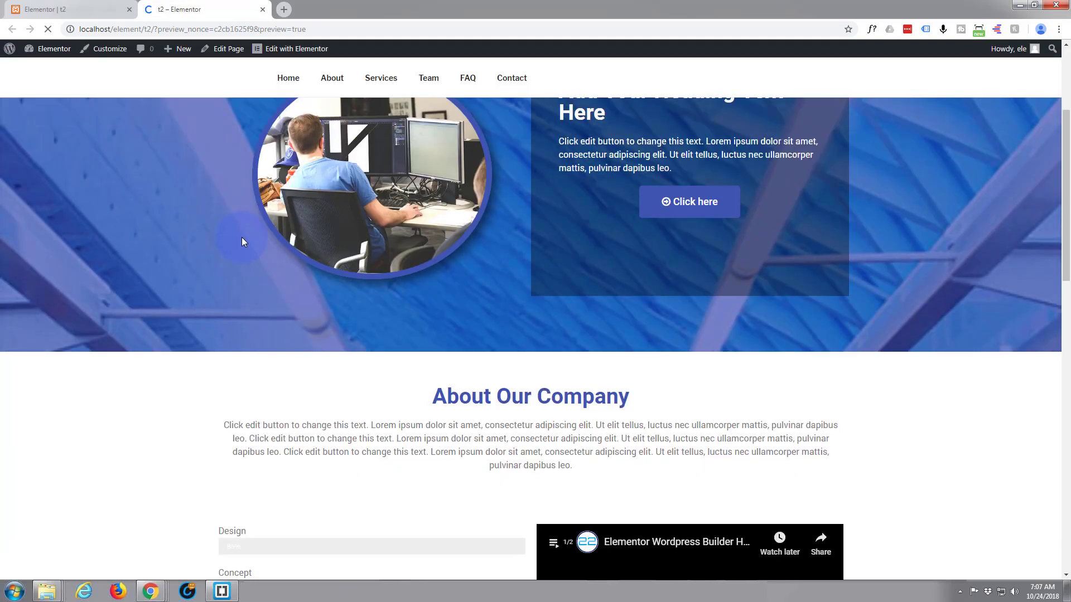
{"action": "scroll", "coordinate": [242, 237], "scroll_direction": "down", "scroll_amount": 7}
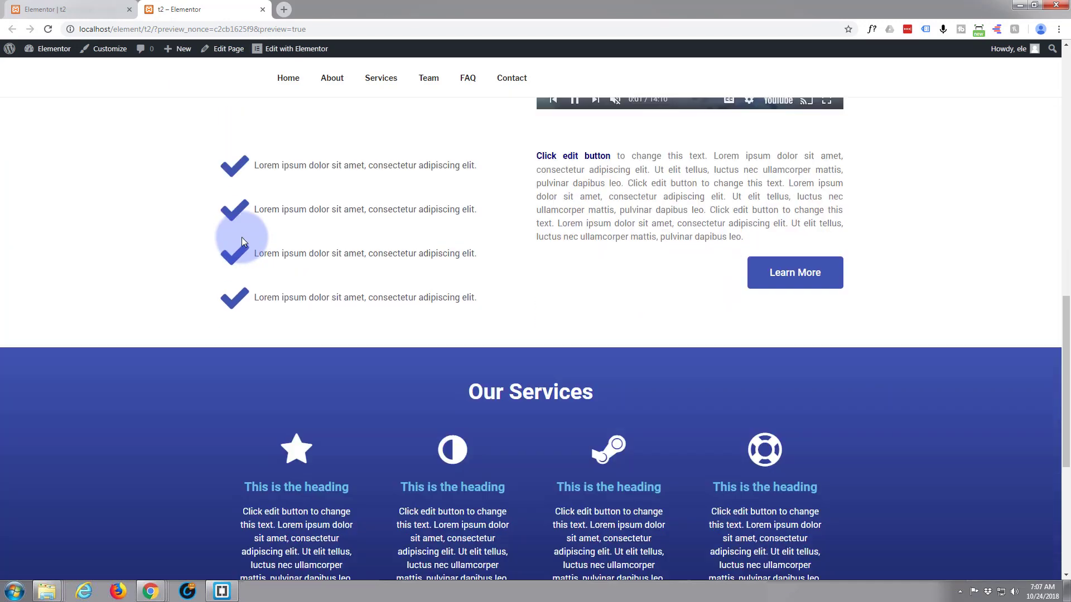
{"action": "scroll", "coordinate": [242, 236], "scroll_direction": "down", "scroll_amount": 3}
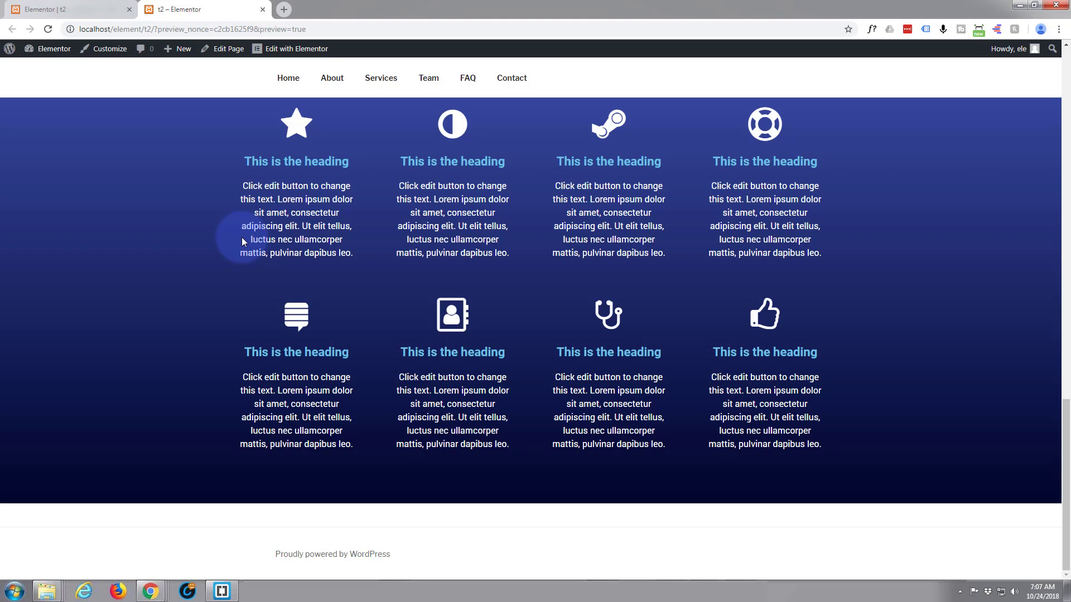
{"action": "scroll", "coordinate": [242, 236], "scroll_direction": "up", "scroll_amount": 2}
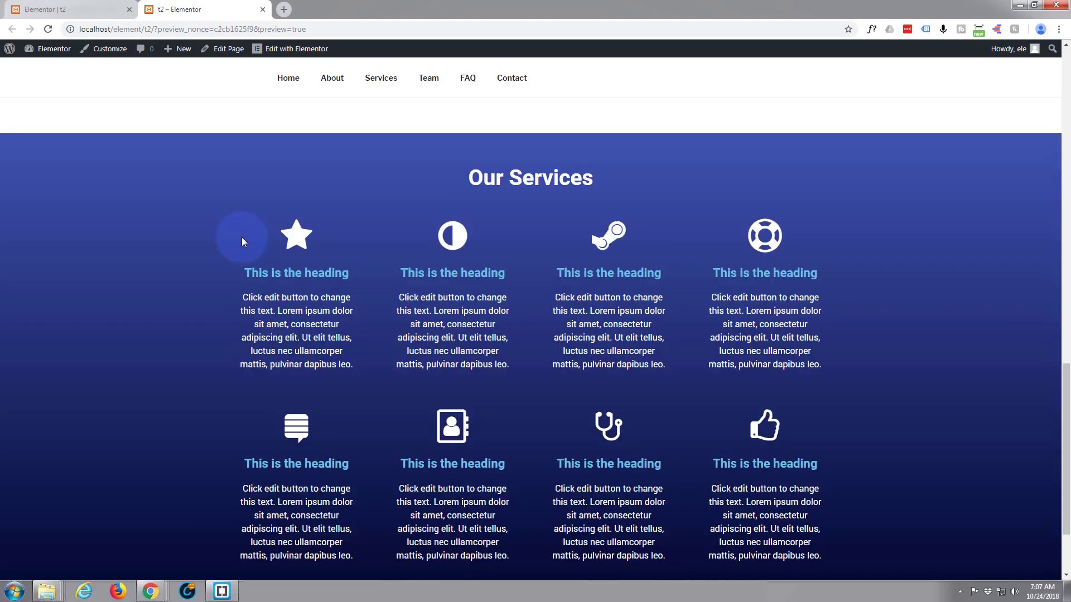
Review the spacing and gradient of the Our Services section in the page preview
{"action": "scroll", "coordinate": [243, 237], "scroll_direction": "up", "scroll_amount": 2}
{"action": "scroll", "coordinate": [242, 237], "scroll_direction": "down", "scroll_amount": 1}
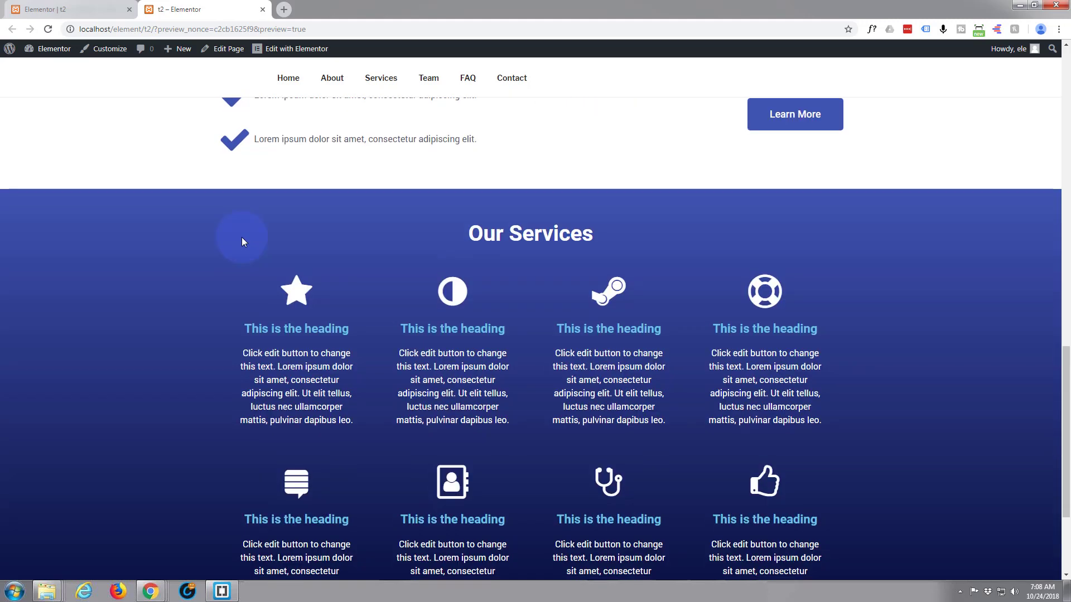
{"action": "scroll", "coordinate": [242, 240], "scroll_direction": "down", "scroll_amount": 2}
{"action": "scroll", "coordinate": [243, 237], "scroll_direction": "down", "scroll_amount": 1}
{"action": "scroll", "coordinate": [245, 231], "scroll_direction": "up", "scroll_amount": 1}
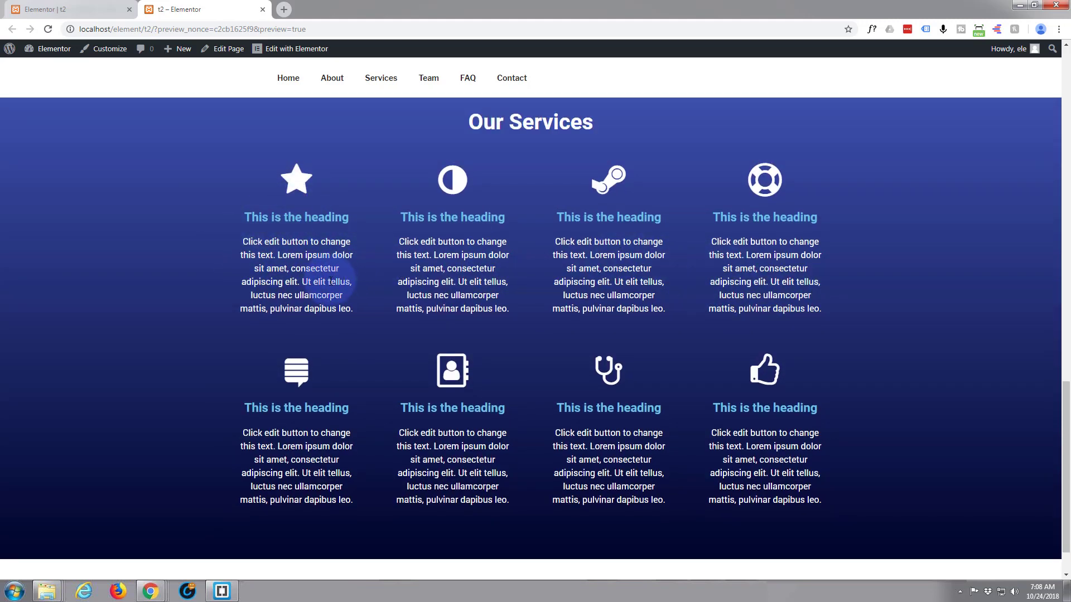
{"action": "scroll", "coordinate": [346, 273], "scroll_direction": "up", "scroll_amount": 2}
Return to the Elementor editor and assign the CSS class "serv" to the fourth icon box in the second row
{"action": "left_click", "coordinate": [80, 5]}
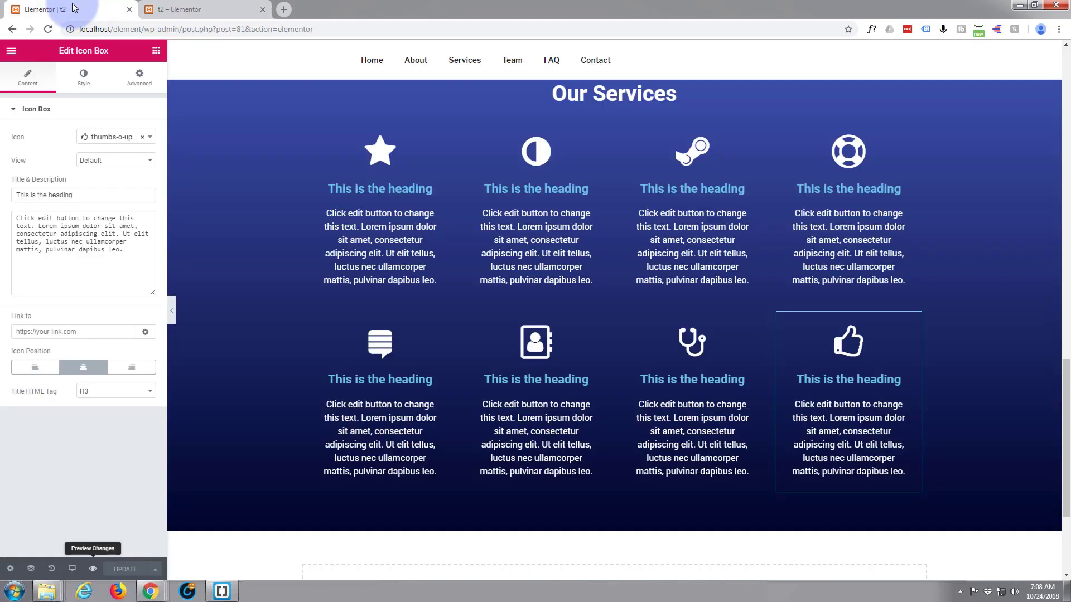
{"action": "left_click", "coordinate": [875, 409]}
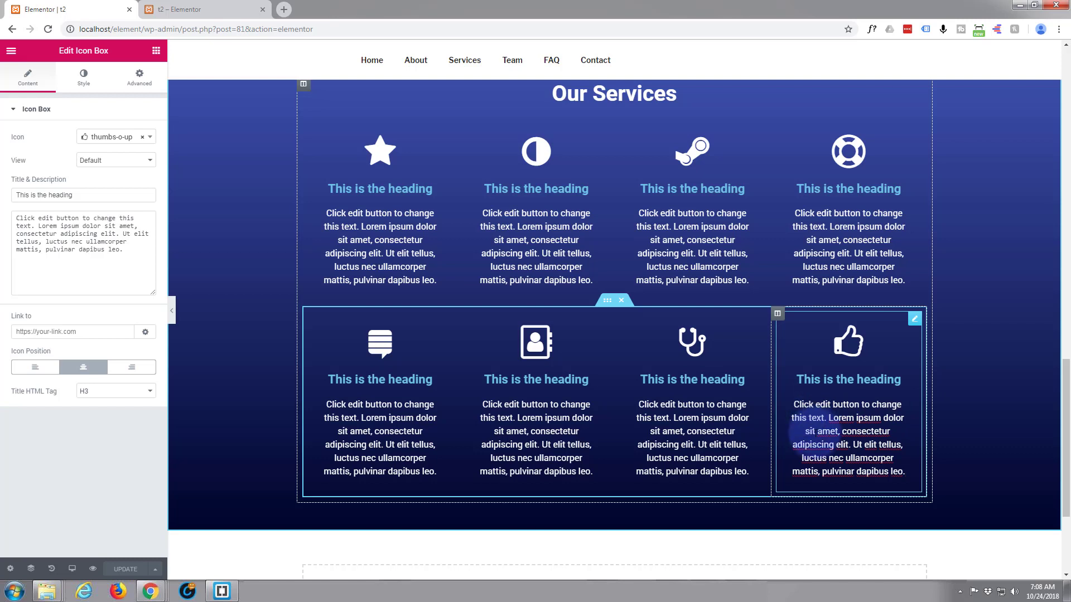
{"action": "left_click", "coordinate": [56, 272]}
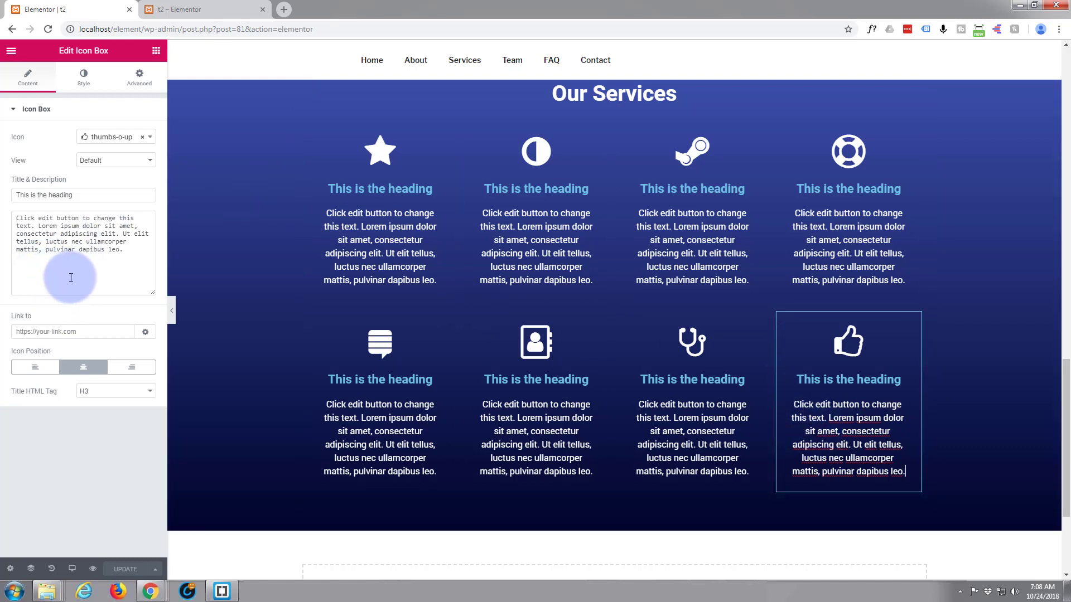
{"action": "left_click", "coordinate": [138, 77]}
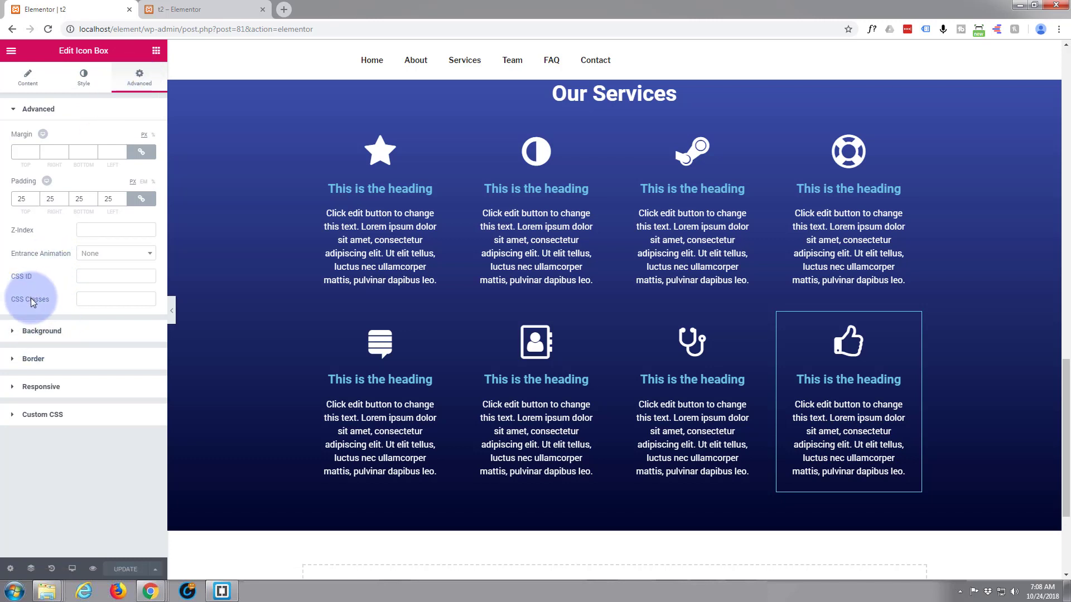
{"action": "left_click", "coordinate": [63, 413]}
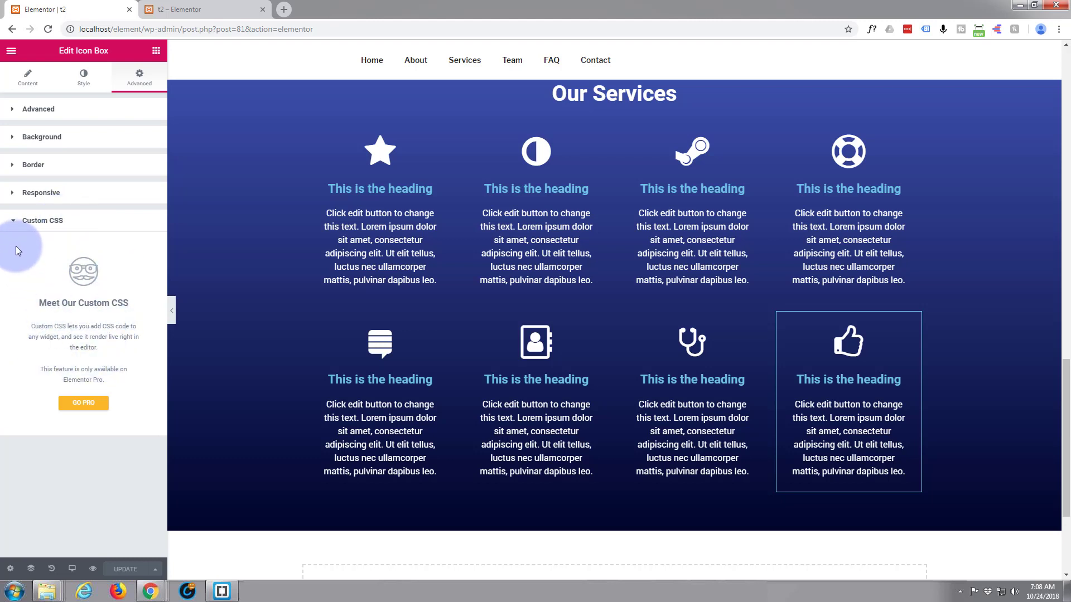
{"action": "left_click", "coordinate": [56, 112]}
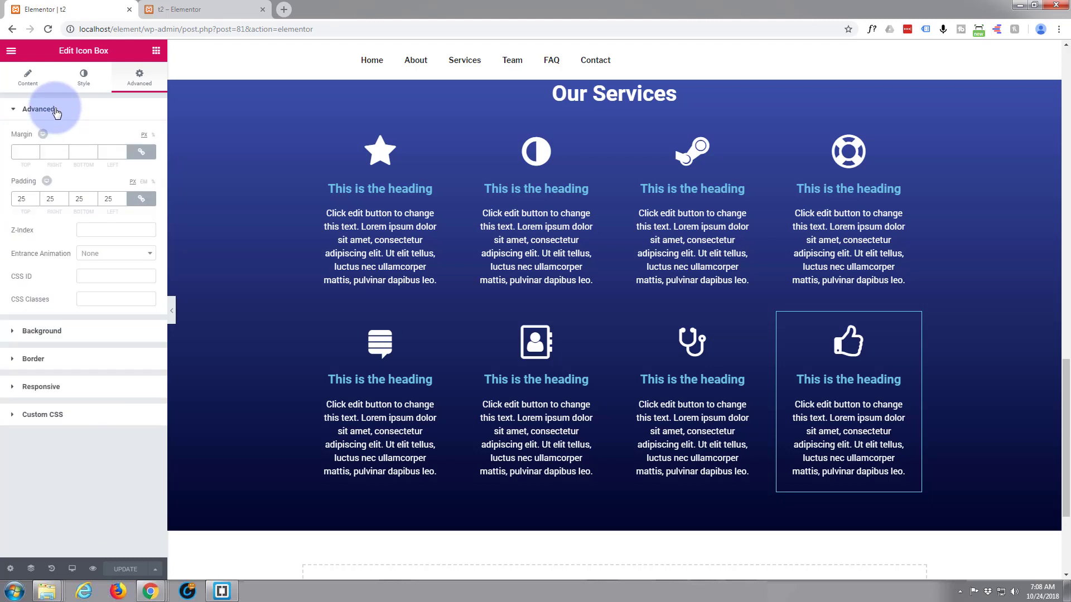
{"action": "left_click", "coordinate": [92, 300]}
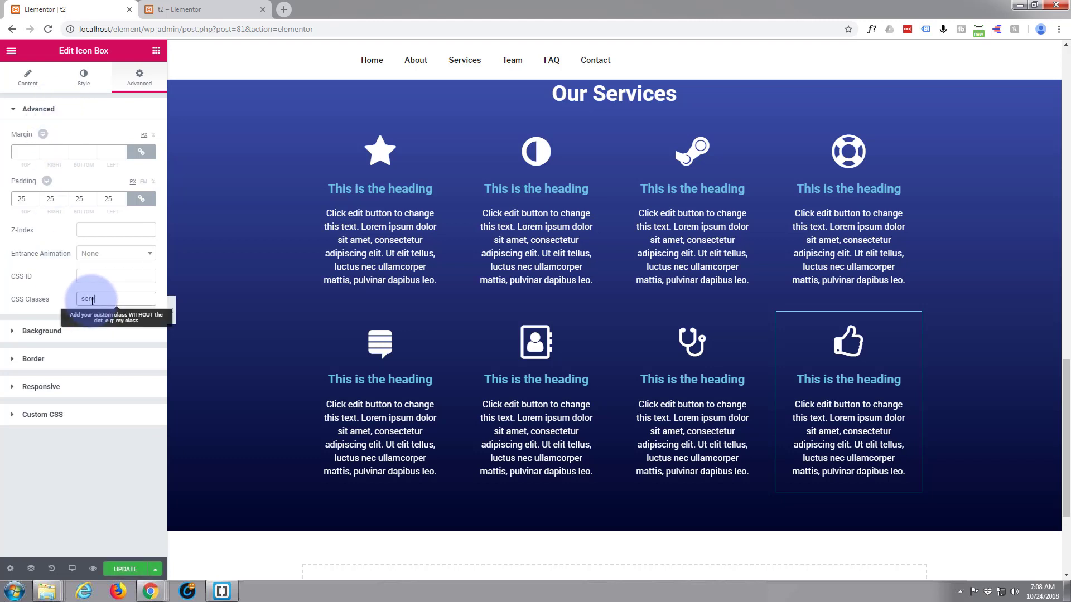
{"action": "left_click", "coordinate": [90, 288]}
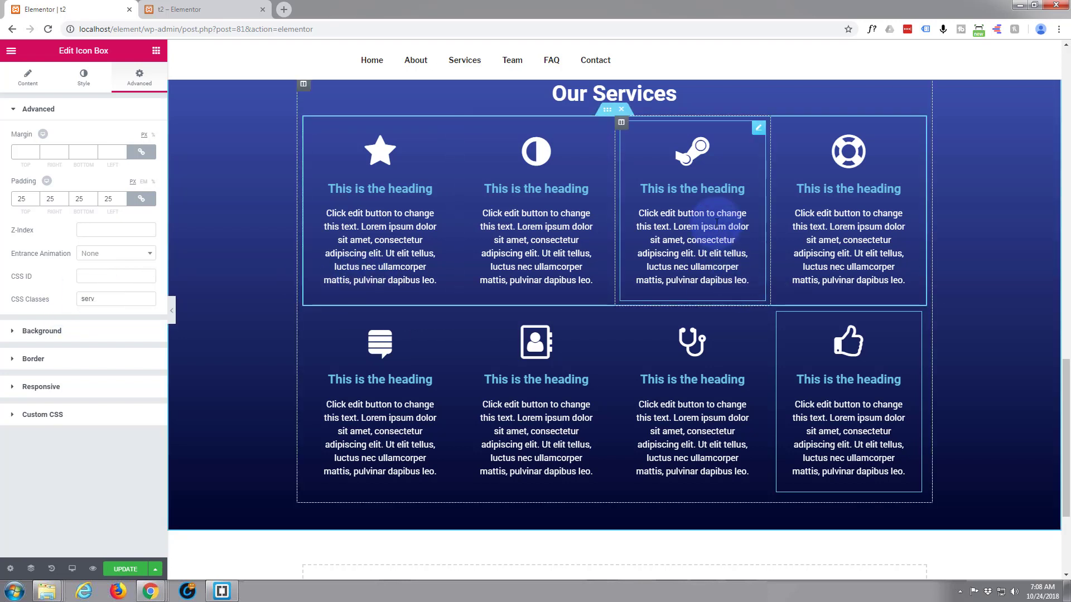
Assign the CSS class "serv" to the first icon box in the first row
{"action": "left_click", "coordinate": [680, 229]}
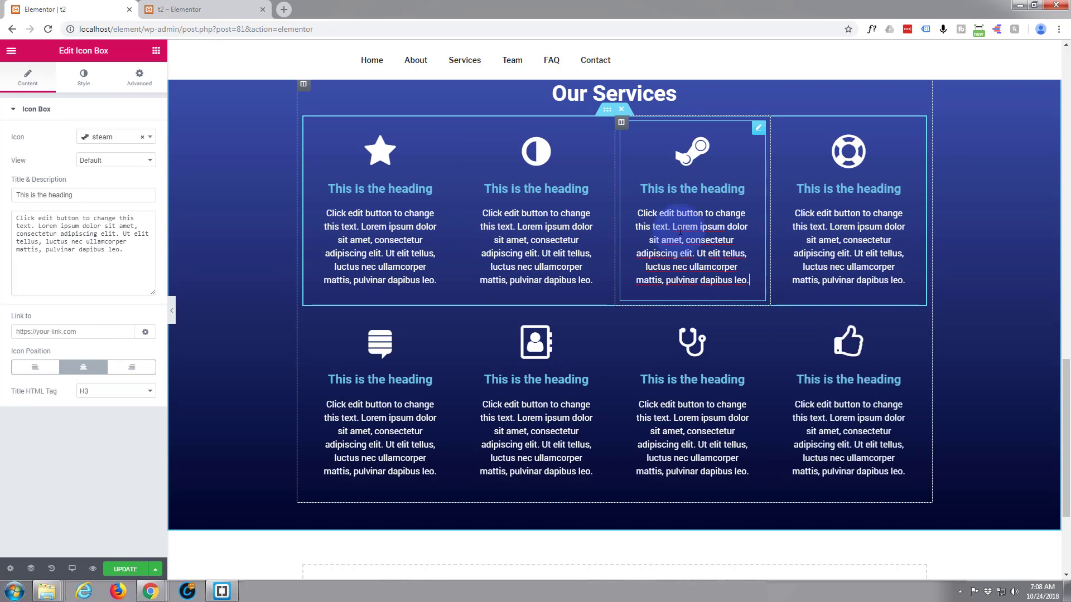
{"action": "left_click", "coordinate": [385, 232]}
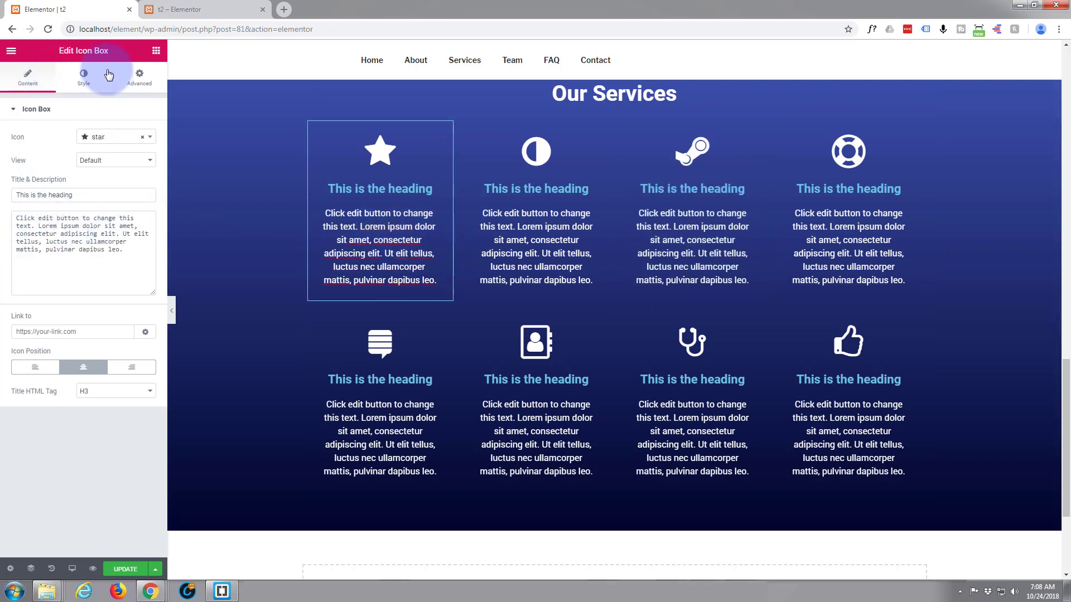
{"action": "left_click", "coordinate": [139, 81]}
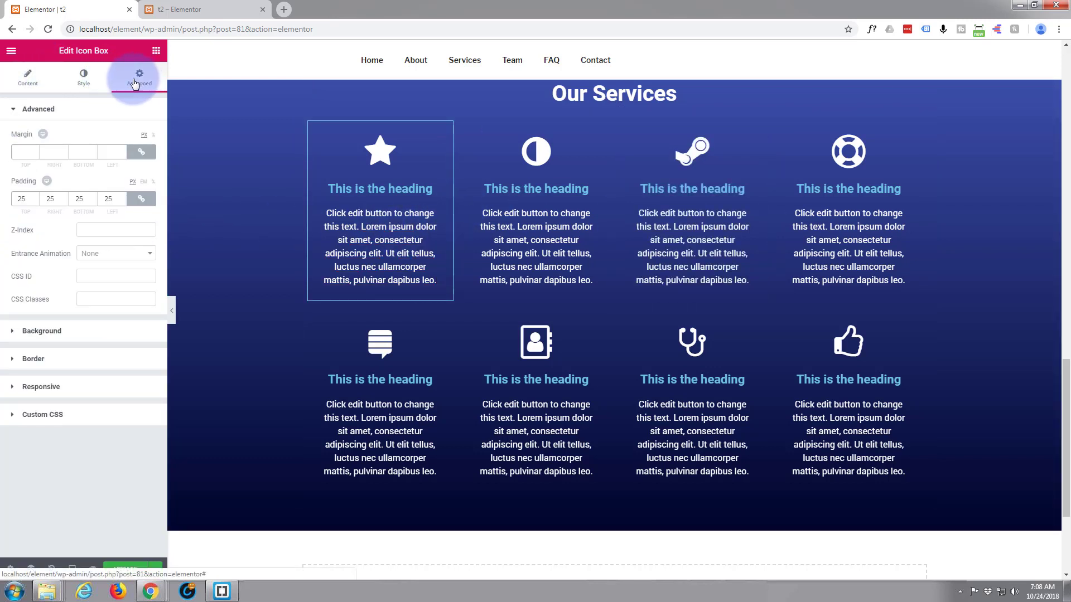
{"action": "left_click", "coordinate": [89, 300]}
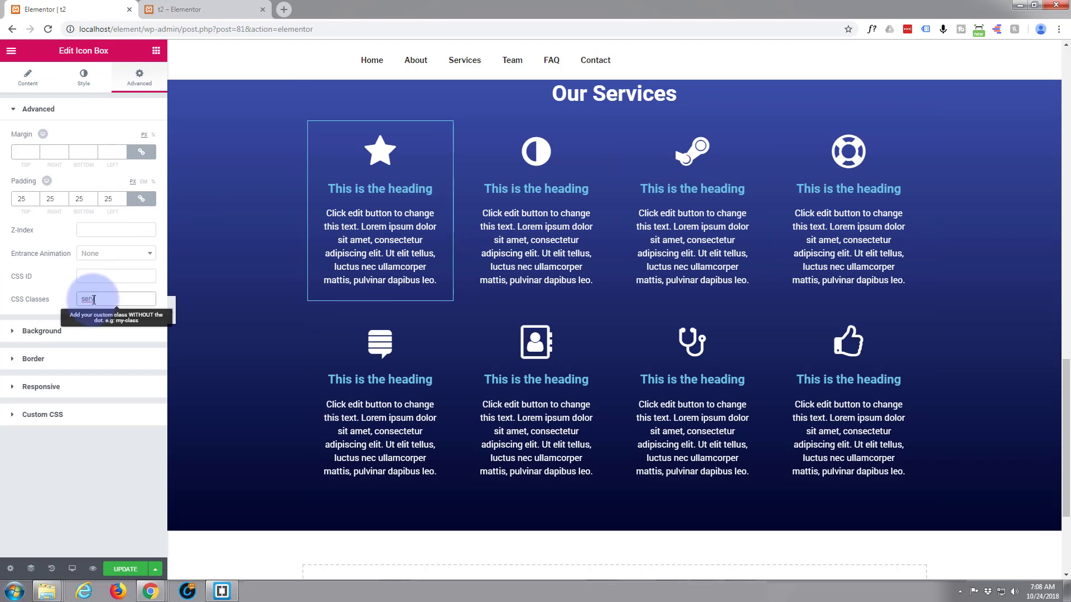
{"action": "type", "text": "serv"}
Assign the CSS class "serv" to the second icon box in the first row and copy the class name
{"action": "left_click", "coordinate": [529, 228]}
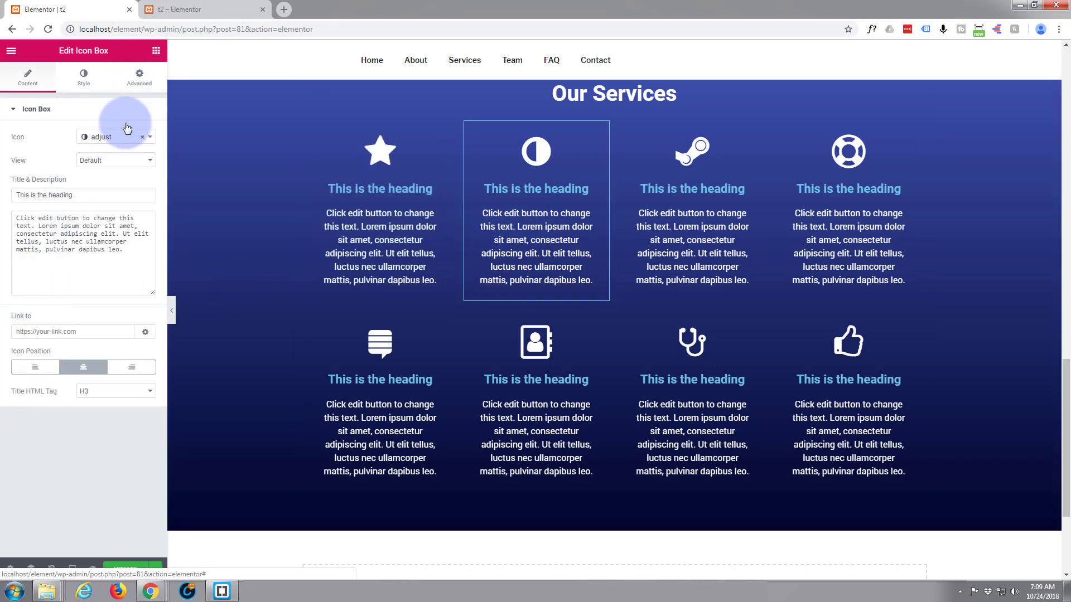
{"action": "left_click", "coordinate": [139, 78]}
{"action": "left_click", "coordinate": [103, 296]}
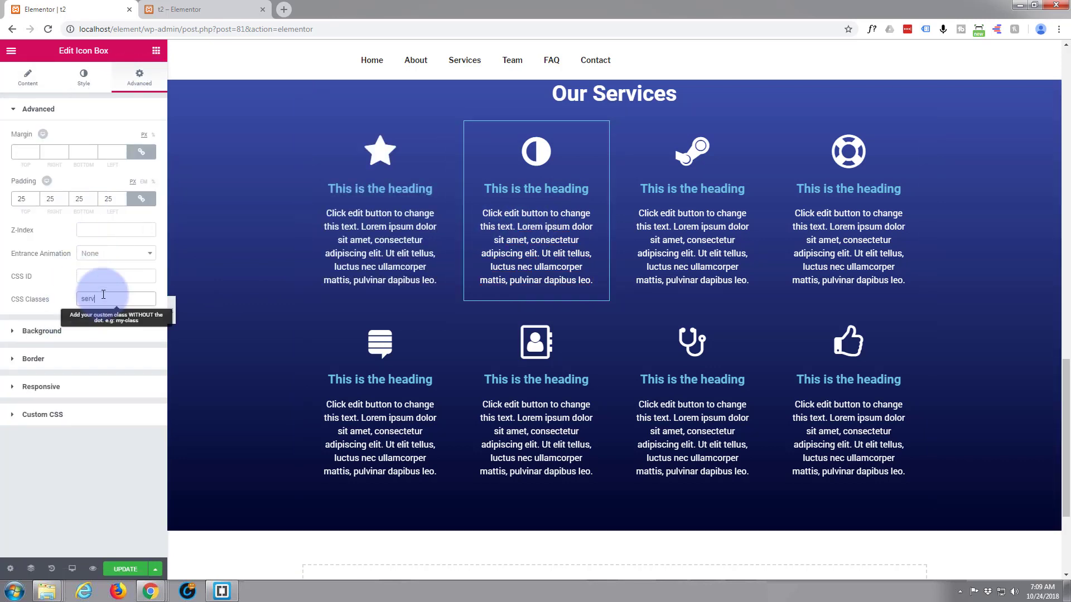
{"action": "left_click_drag", "start_coordinate": [106, 295], "coordinate": [72, 301]}
{"action": "key", "text": "ctrl+c"}
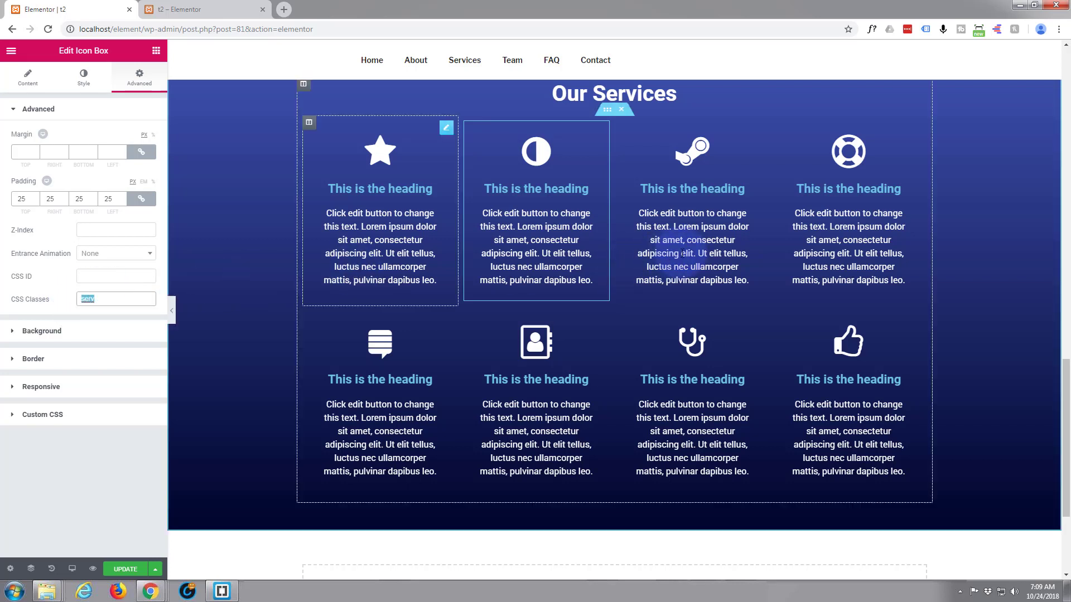
Paste the copied CSS class "serv" into the third icon box of the first row
{"action": "left_click", "coordinate": [683, 254]}
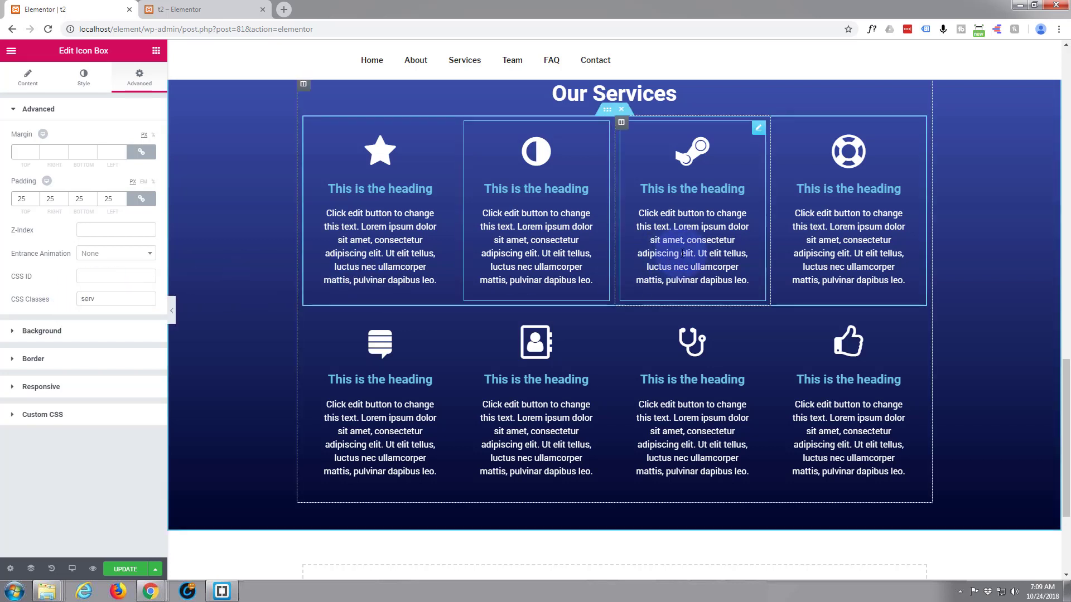
{"action": "left_click", "coordinate": [147, 81]}
{"action": "left_click", "coordinate": [84, 300]}
{"action": "key", "text": "ctrl+v"}
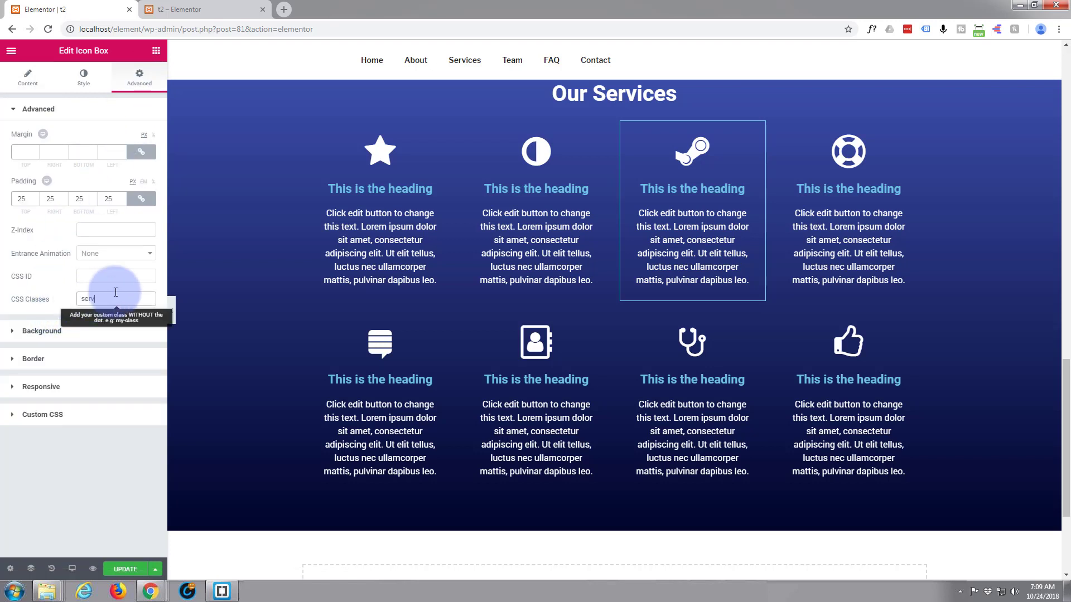
Give the fourth icon box in the first row the CSS class "serv"
{"action": "left_click", "coordinate": [818, 243]}
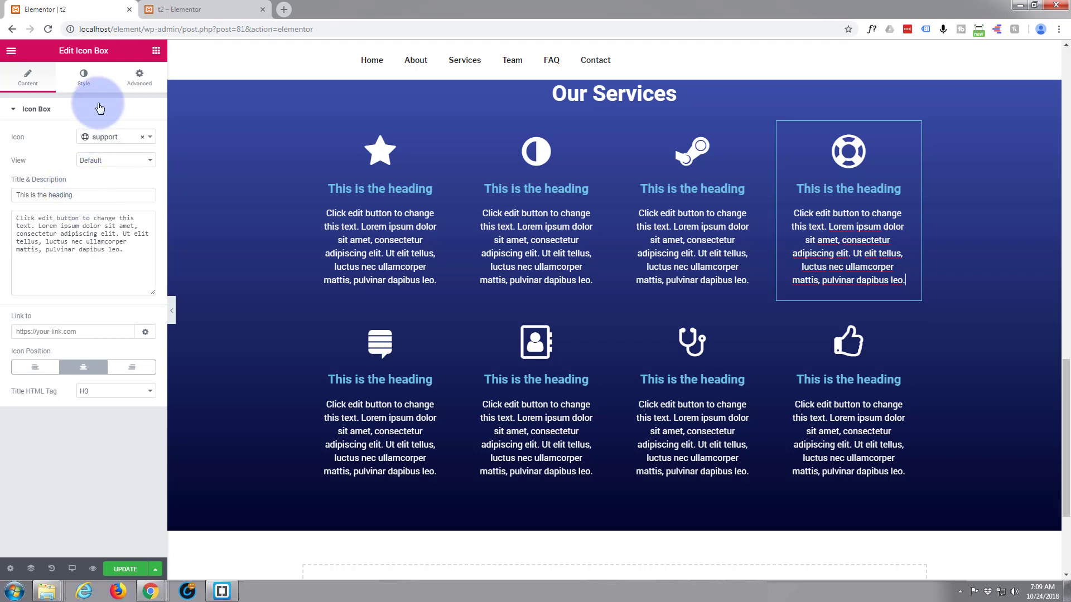
{"action": "left_click", "coordinate": [140, 85]}
{"action": "left_click", "coordinate": [100, 300]}
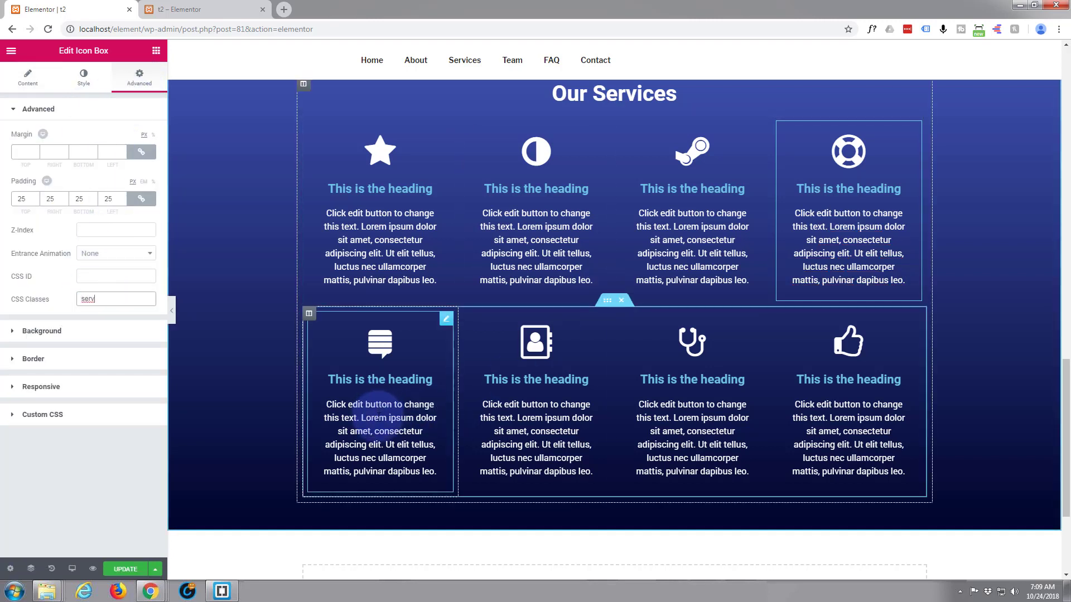
Give the first icon box in the second row the CSS class "serv"
{"action": "left_click", "coordinate": [374, 424]}
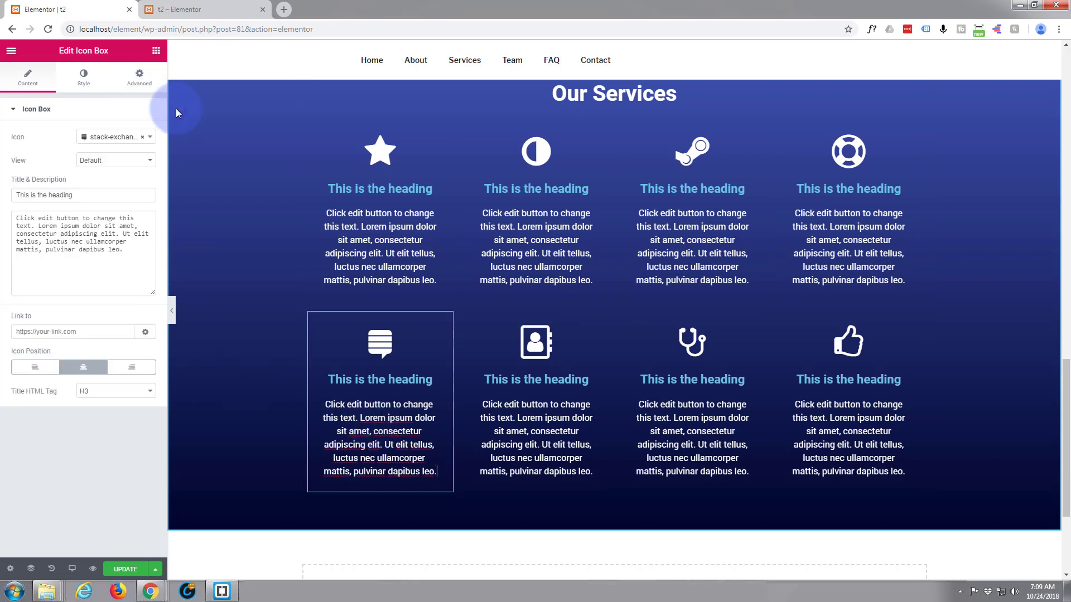
{"action": "left_click", "coordinate": [137, 82]}
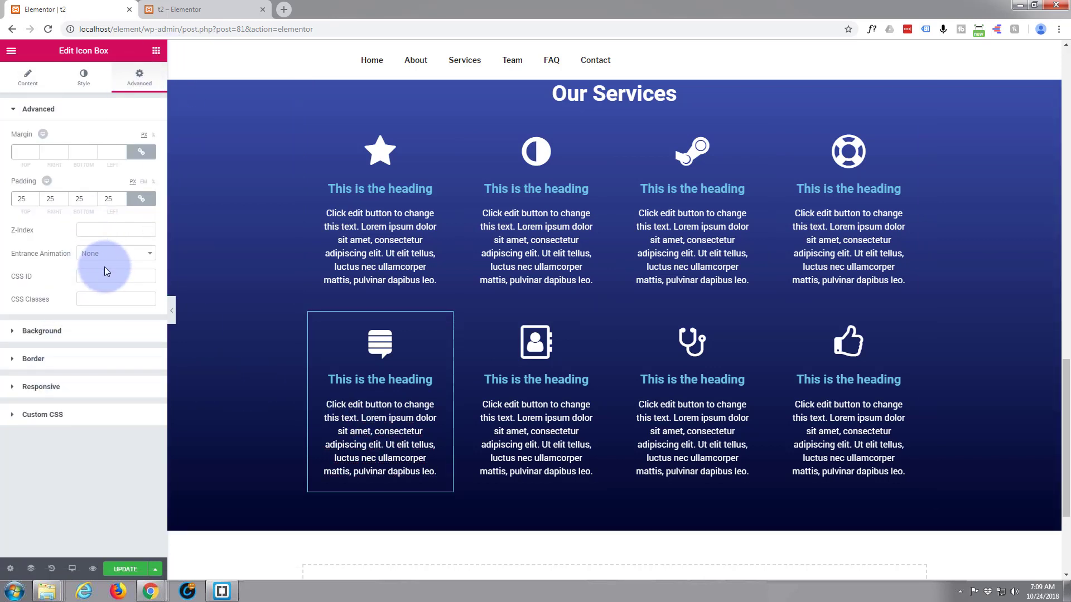
{"action": "left_click", "coordinate": [83, 297]}
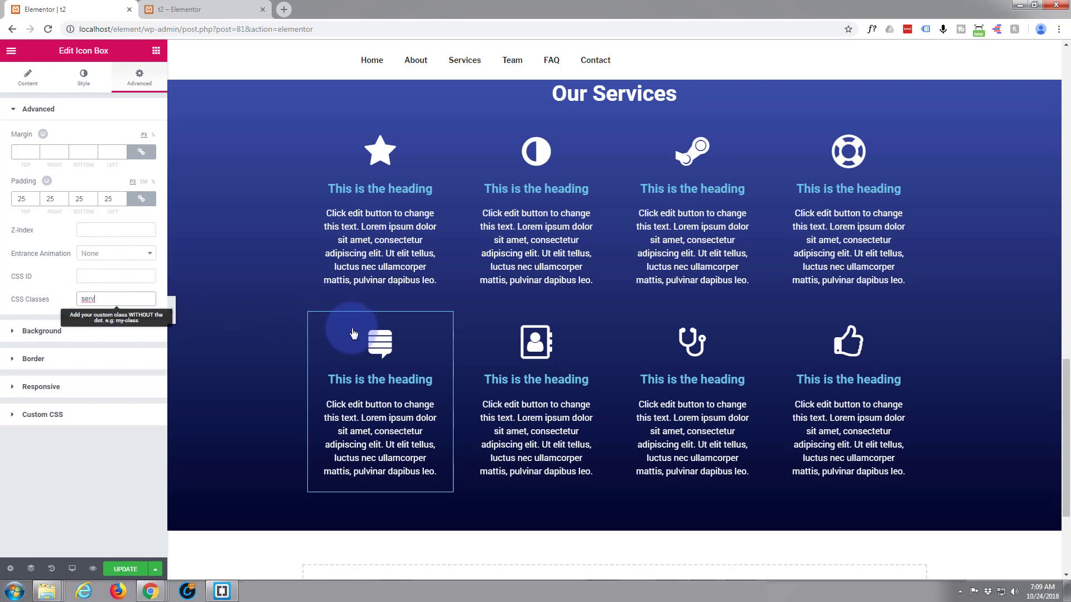
Set the CSS class of the second icon box in the second row to "serv"
{"action": "left_click", "coordinate": [498, 402]}
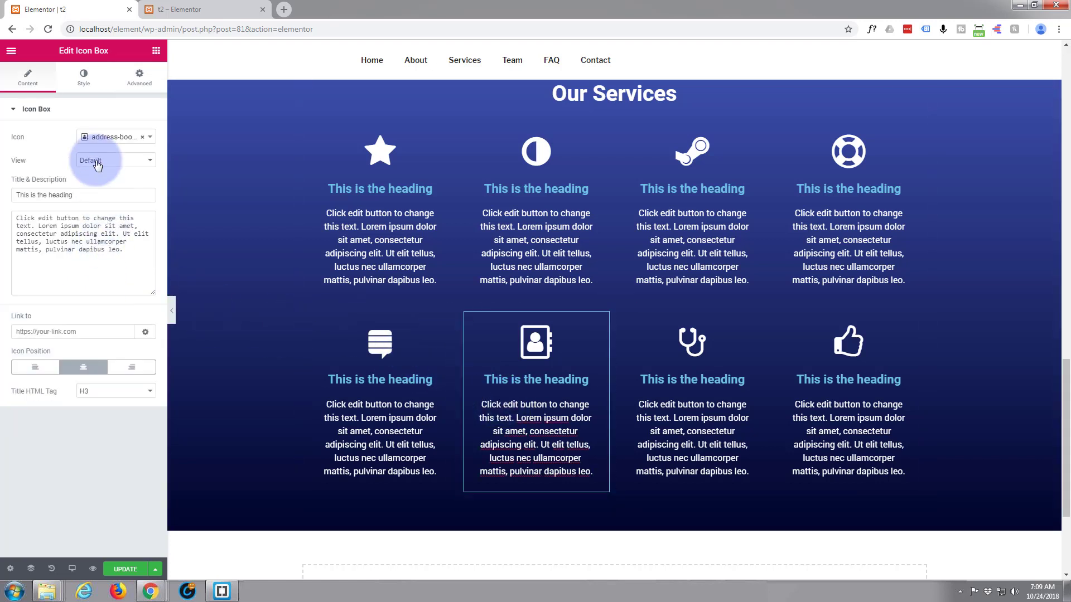
{"action": "left_click", "coordinate": [136, 83]}
{"action": "left_click", "coordinate": [98, 300]}
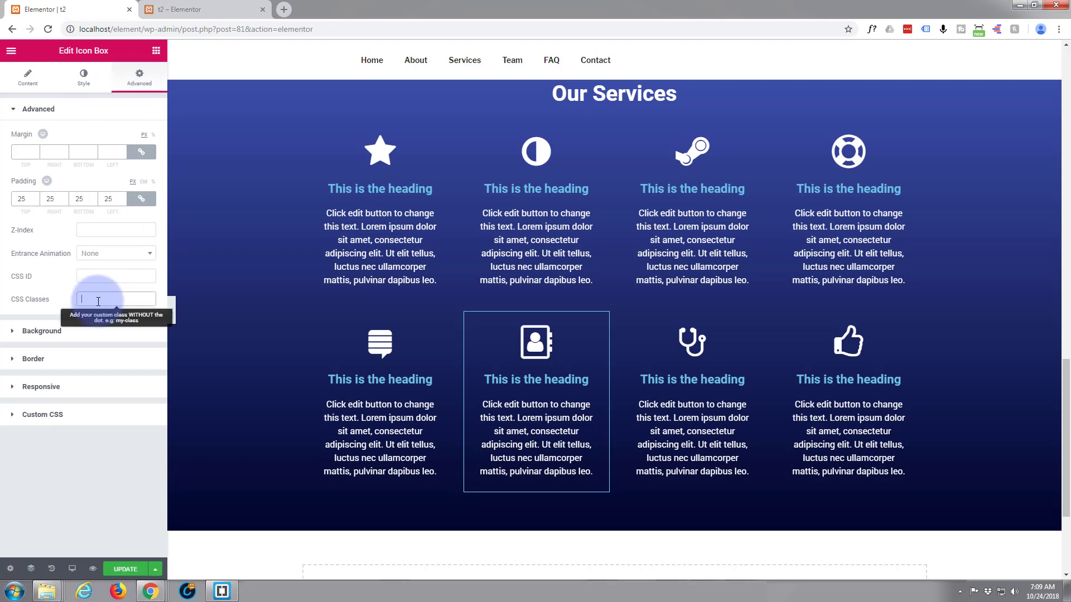
{"action": "type", "text": "serv"}
Set the CSS class of the third icon box in the second row to "serv"
{"action": "left_click", "coordinate": [682, 410]}
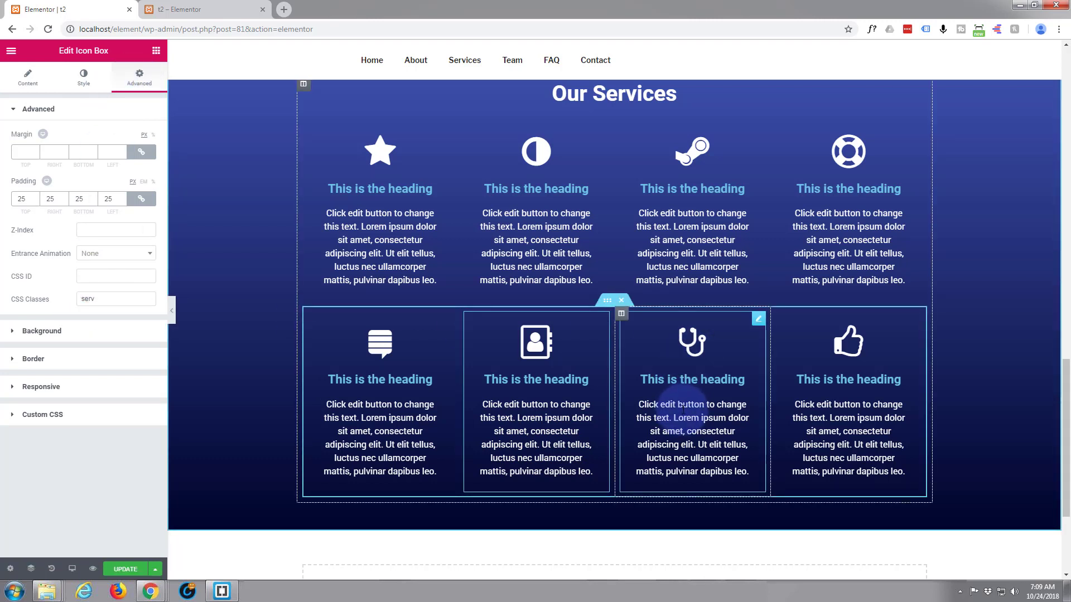
{"action": "left_click", "coordinate": [139, 83]}
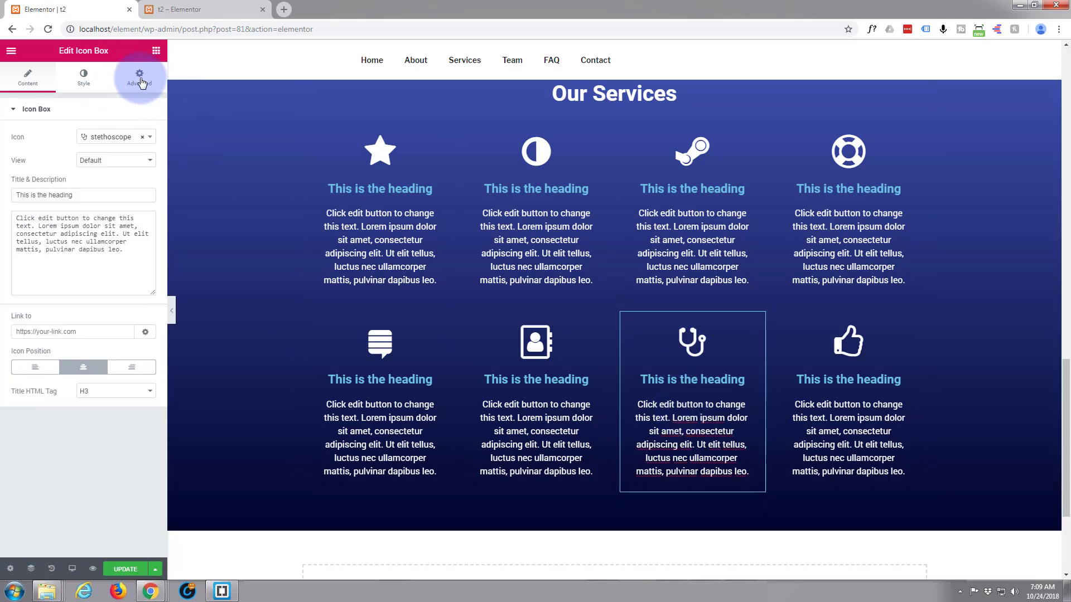
{"action": "left_click", "coordinate": [88, 298]}
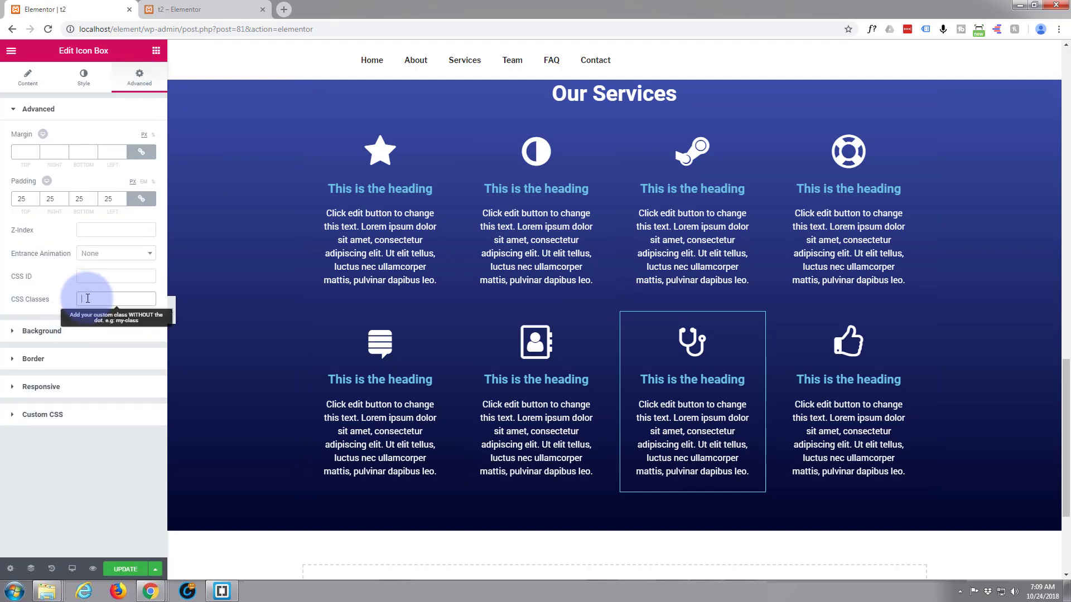
{"action": "type", "text": "serv"}
Check the CSS class assigned to the fourth icon box in the second row
{"action": "left_click", "coordinate": [852, 430]}
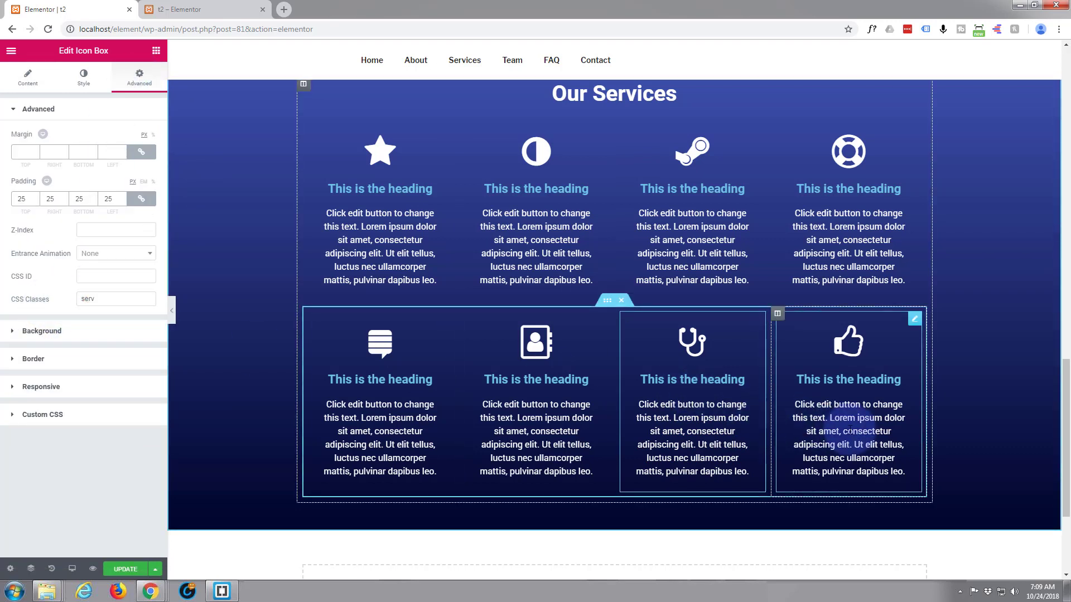
{"action": "left_click", "coordinate": [134, 190]}
{"action": "left_click", "coordinate": [75, 290]}
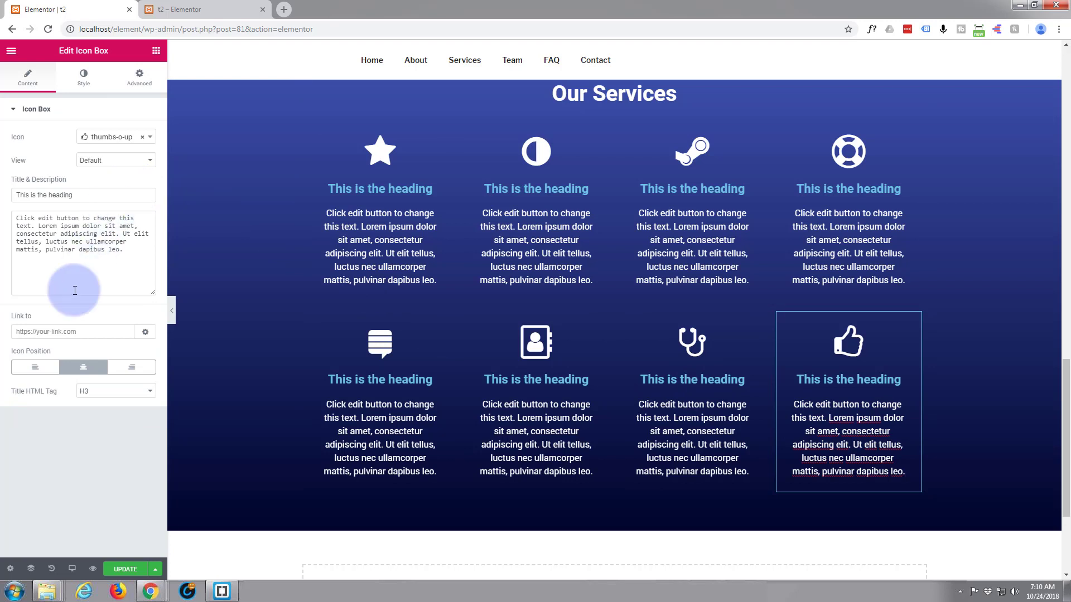
{"action": "left_click", "coordinate": [76, 359]}
{"action": "left_click", "coordinate": [140, 83]}
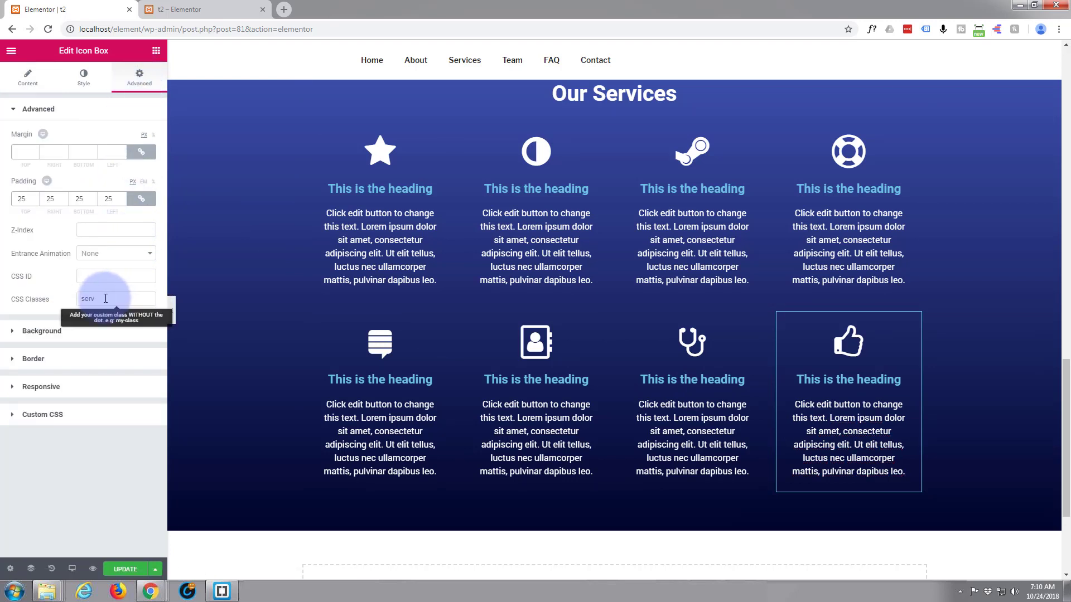
Delete the sentence starting "Ut elit tellus" from the description of the third icon box in the first row
{"action": "left_click", "coordinate": [691, 257]}
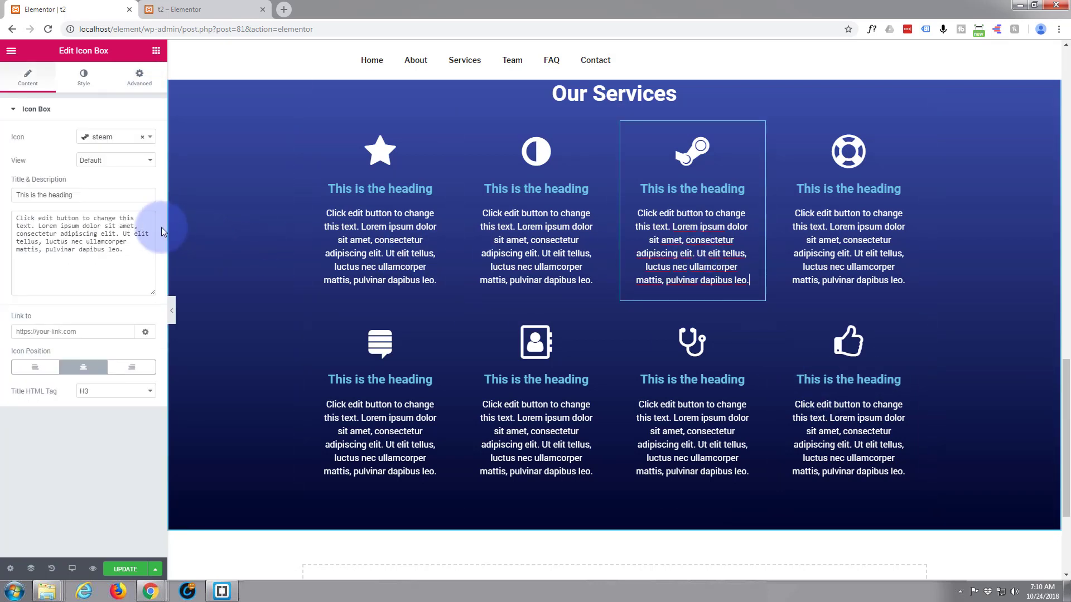
{"action": "left_click_drag", "start_coordinate": [124, 235], "coordinate": [135, 251]}
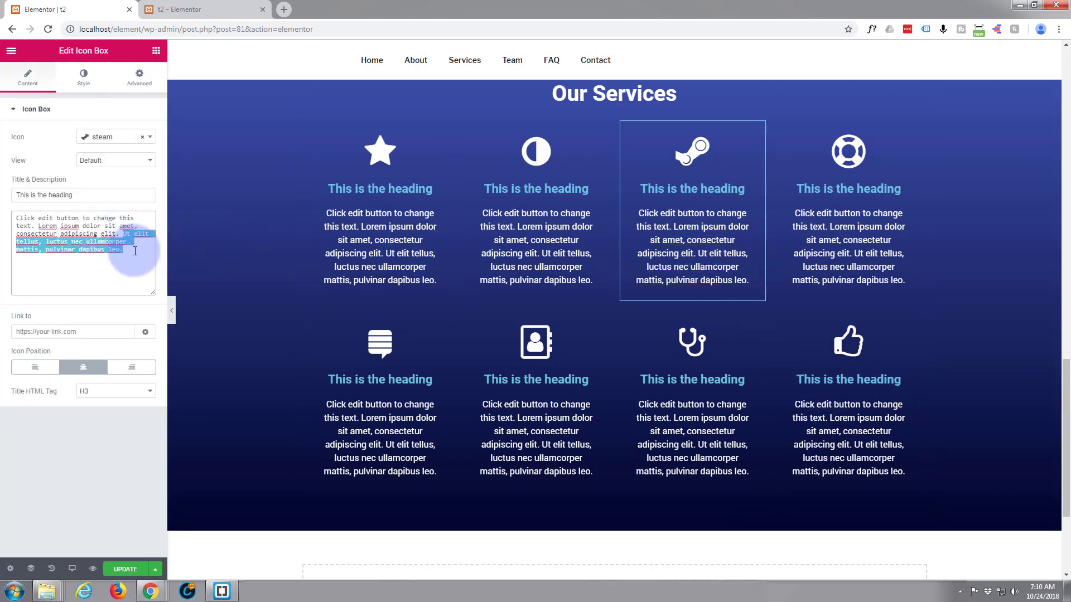
{"action": "key", "text": "BackSpace"}
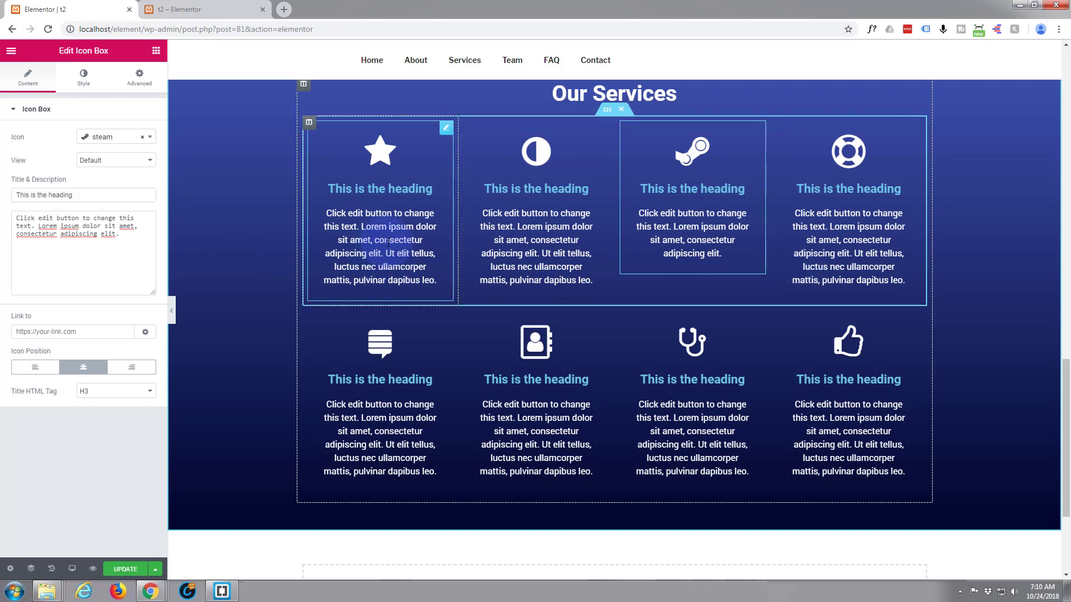
Delete the text from "nsectetur adipiscing" through "ullamcorper" in the description of the first icon box in the first row
{"action": "left_click_drag", "start_coordinate": [388, 242], "coordinate": [433, 270]}
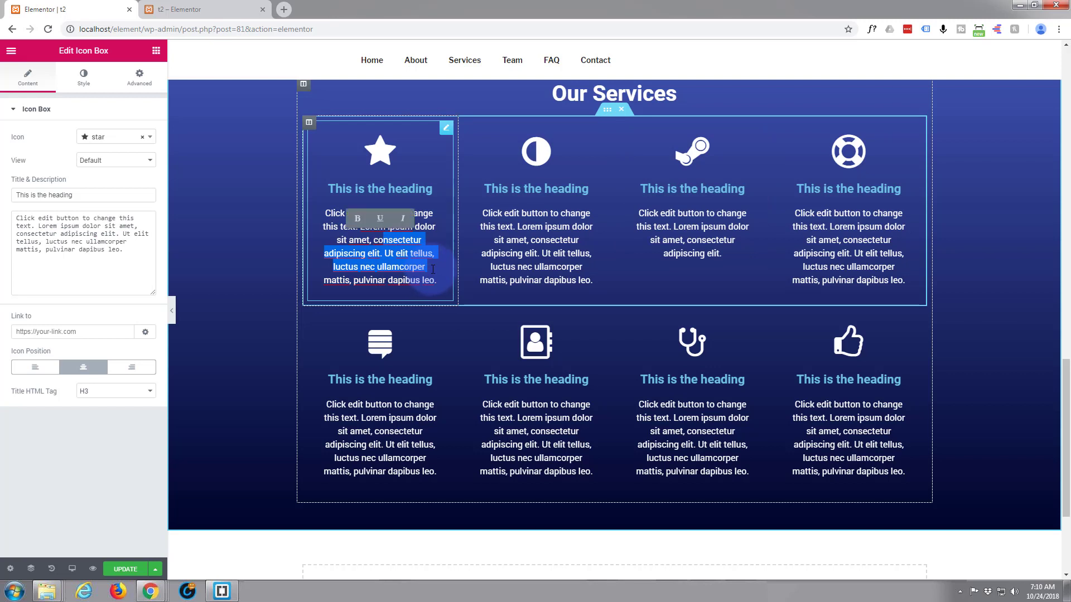
{"action": "key", "text": "BackSpace"}
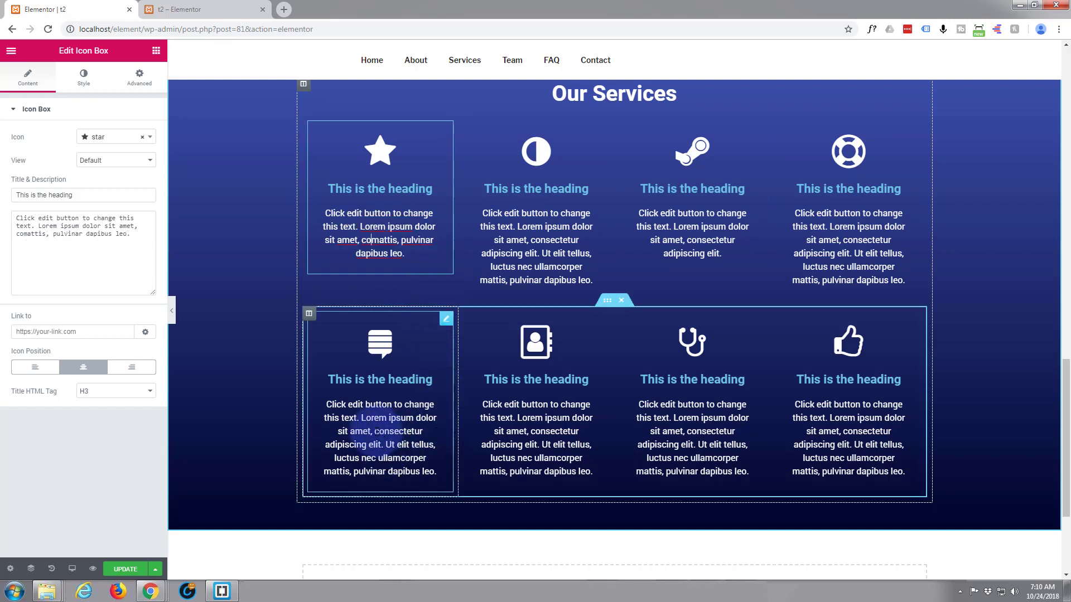
Delete "ullamcorper mattis, pulvinar dapibus leo" from the description of the first icon box in the second row
{"action": "left_click", "coordinate": [388, 440]}
{"action": "left_click", "coordinate": [414, 461]}
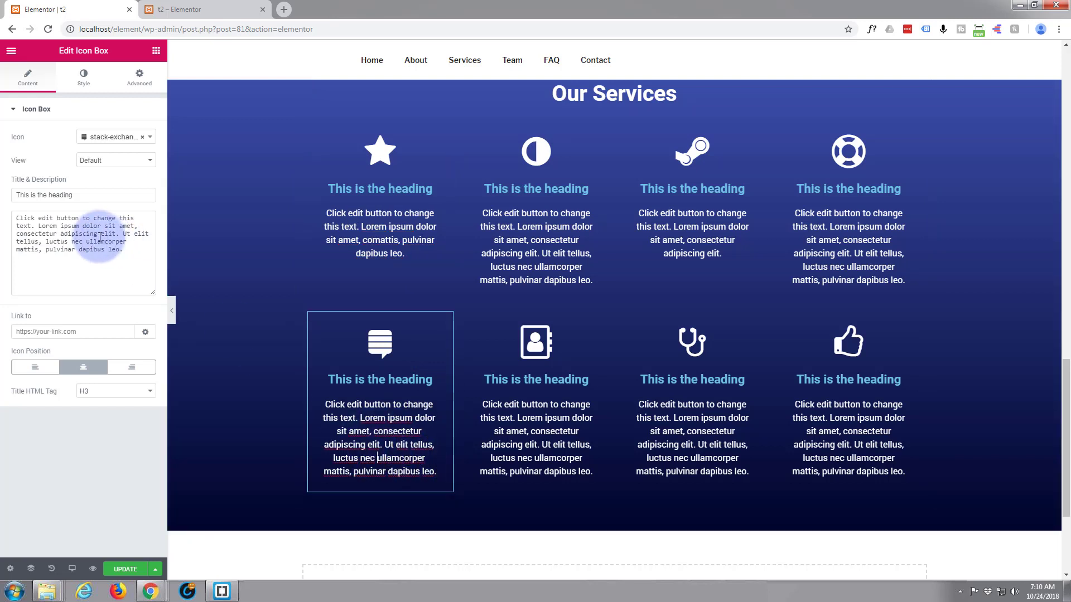
{"action": "left_click_drag", "start_coordinate": [87, 241], "coordinate": [117, 250]}
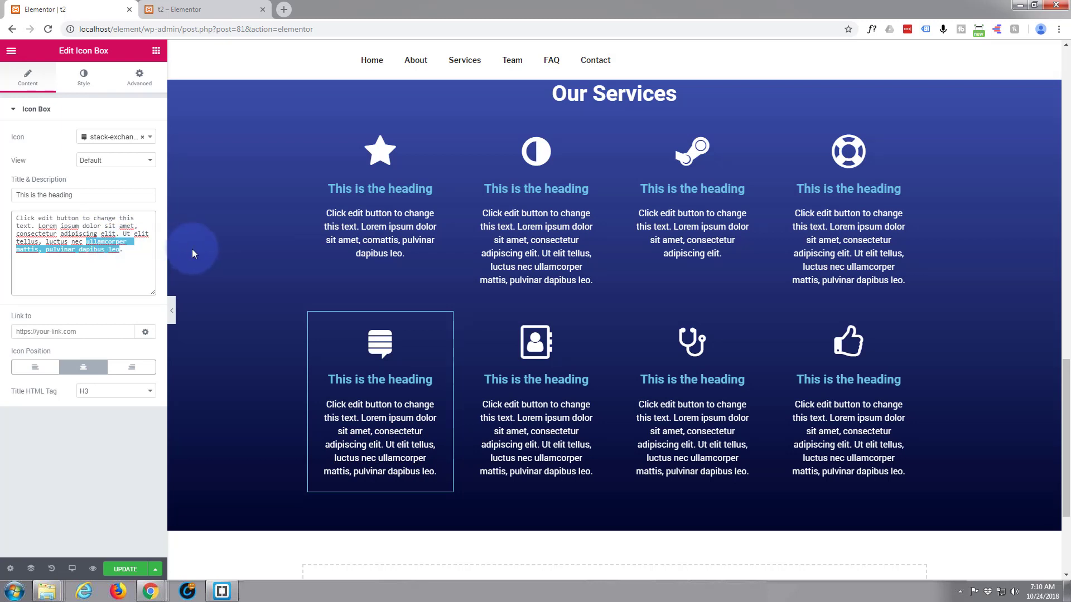
{"action": "key", "text": "BackSpace"}
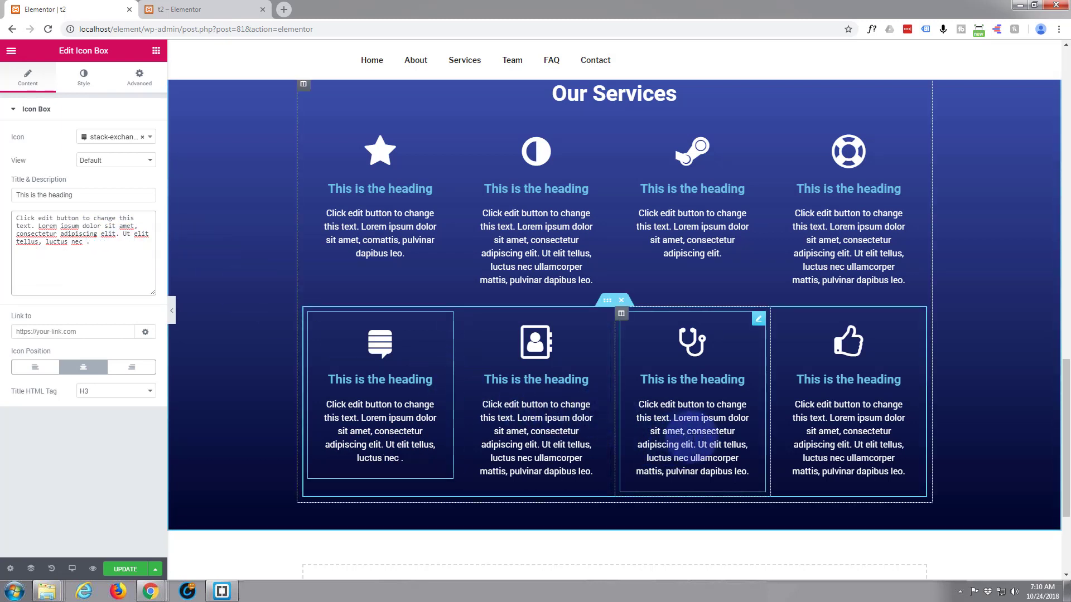
Delete "luctus nec ullamcorper mattis, pulvinar dapibus leo." from the description of the third icon box in the second row
{"action": "left_click", "coordinate": [691, 429]}
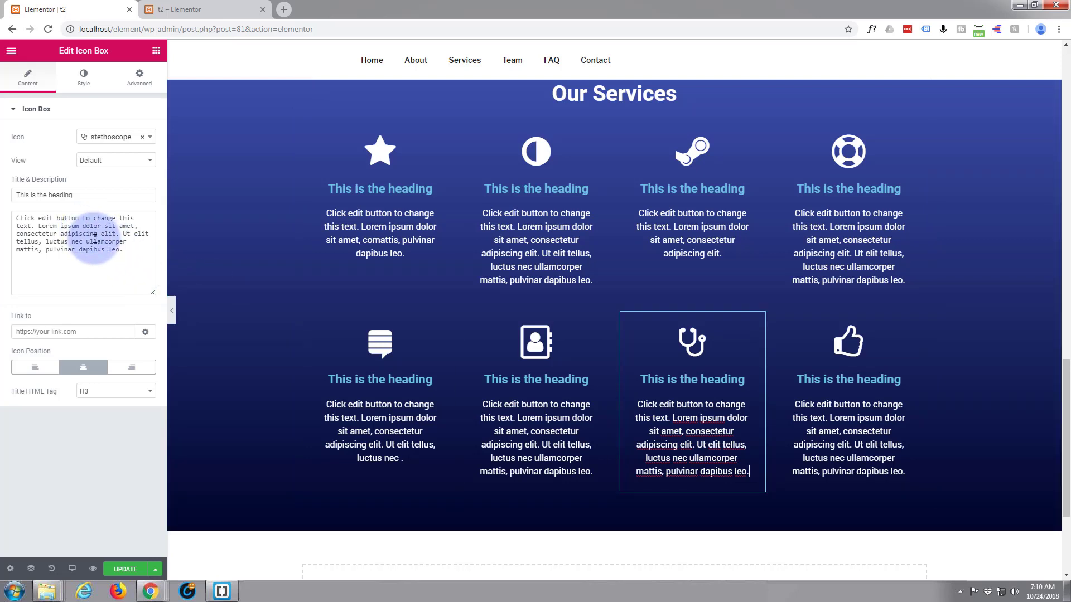
{"action": "left_click", "coordinate": [46, 241]}
{"action": "left_click_drag", "start_coordinate": [103, 253], "coordinate": [123, 253]}
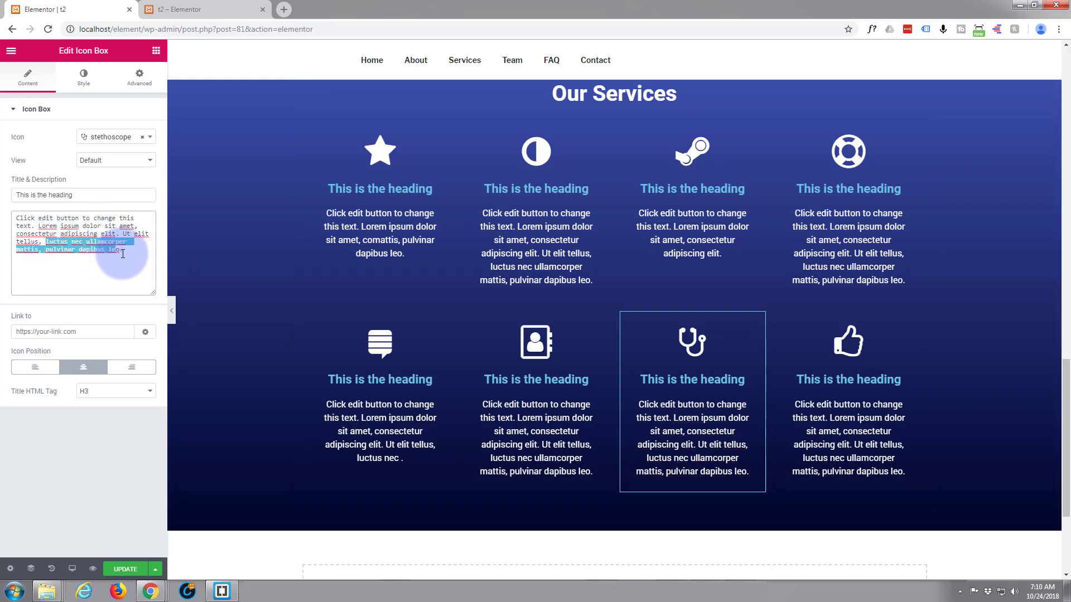
{"action": "key", "text": "BackSpace"}
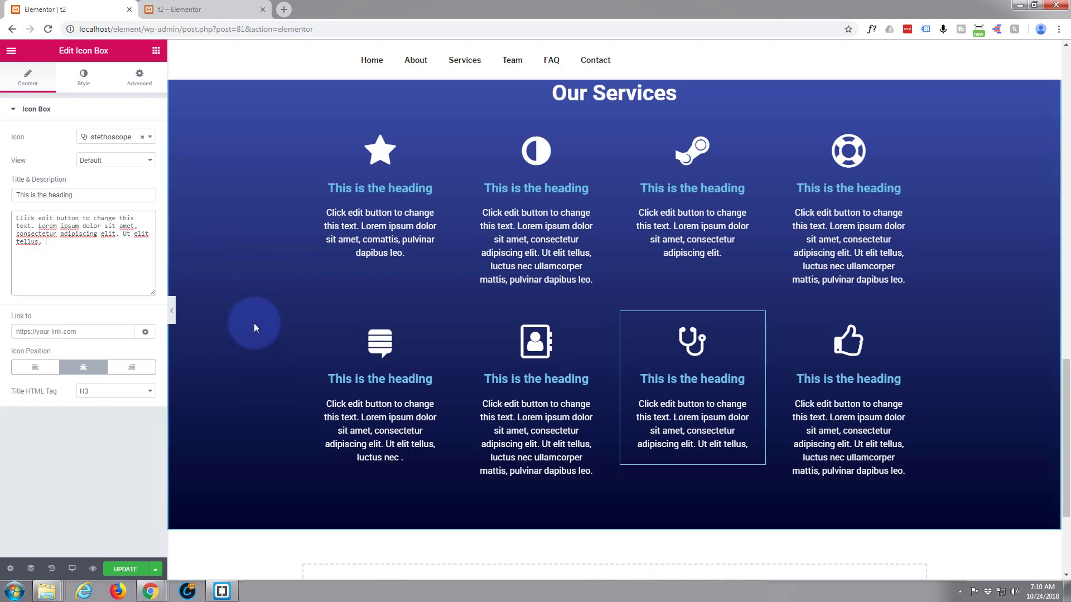
Give the first icon box in the first row a solid white (#ffffff) border with a width of 3 px on all sides
{"action": "scroll", "coordinate": [254, 325], "scroll_direction": "down", "scroll_amount": 2}
{"action": "scroll", "coordinate": [254, 323], "scroll_direction": "up", "scroll_amount": 2}
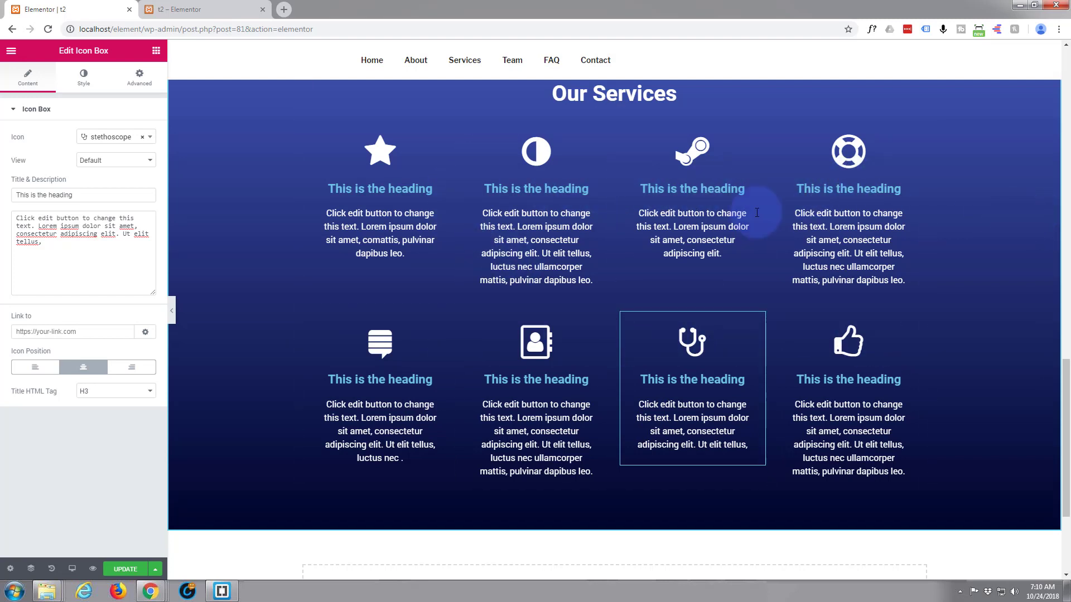
{"action": "left_click", "coordinate": [387, 221]}
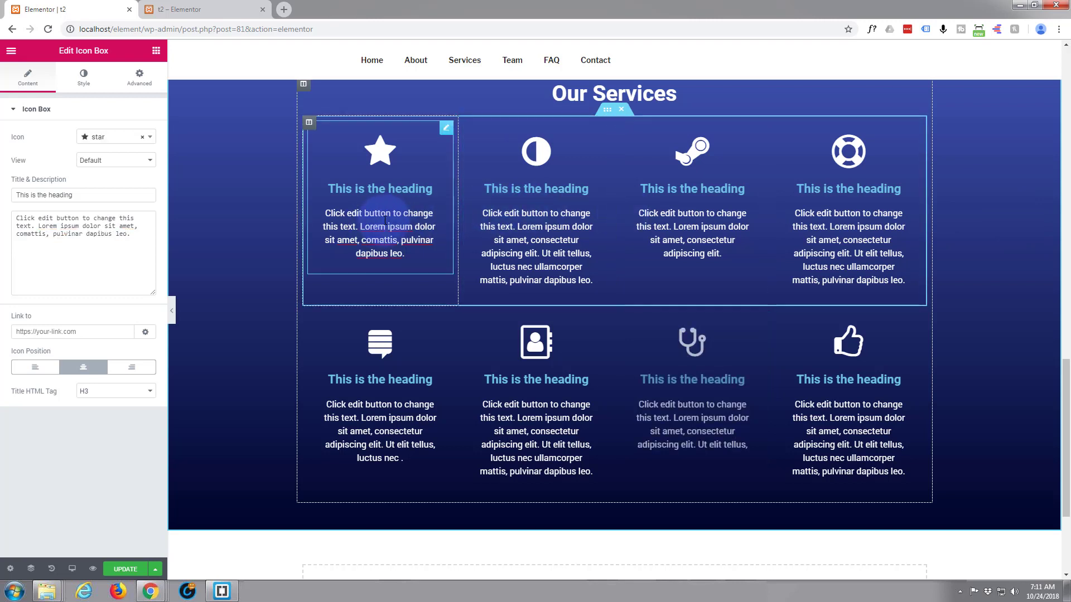
{"action": "left_click", "coordinate": [76, 83]}
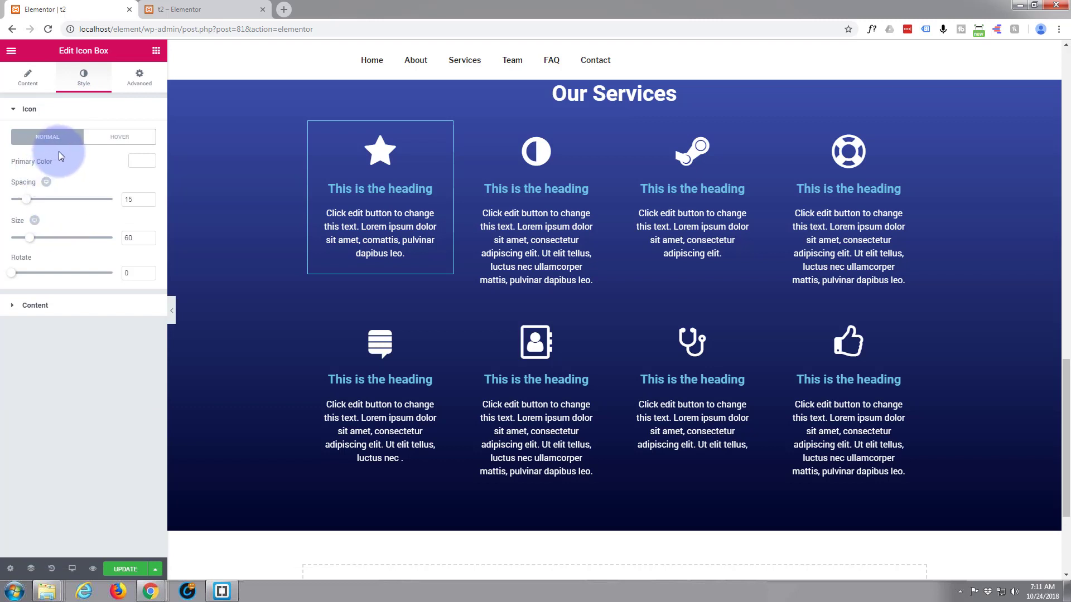
{"action": "left_click", "coordinate": [140, 79]}
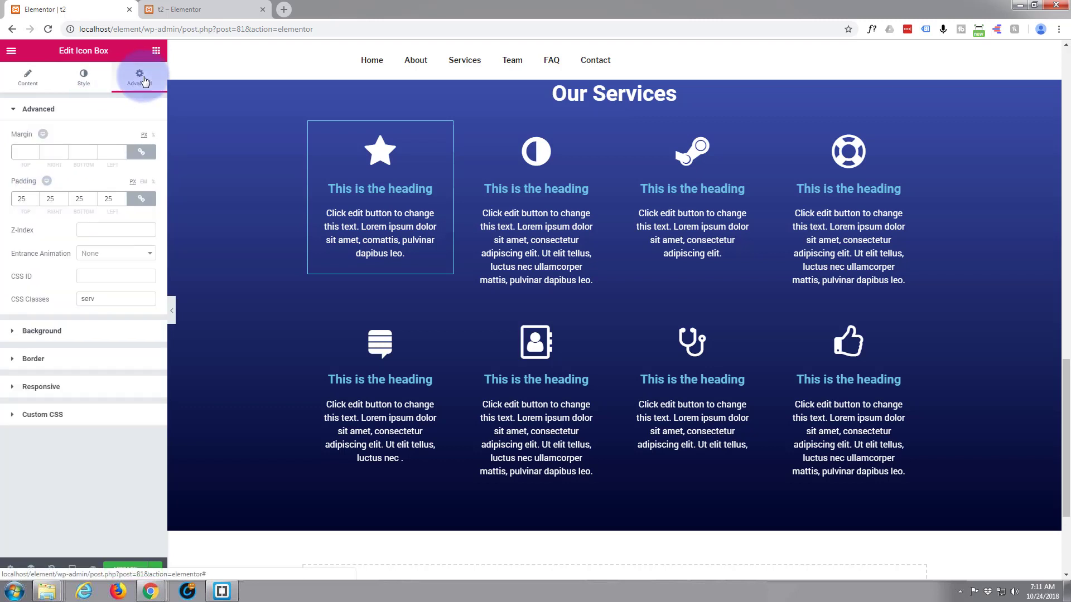
{"action": "left_click", "coordinate": [48, 358]}
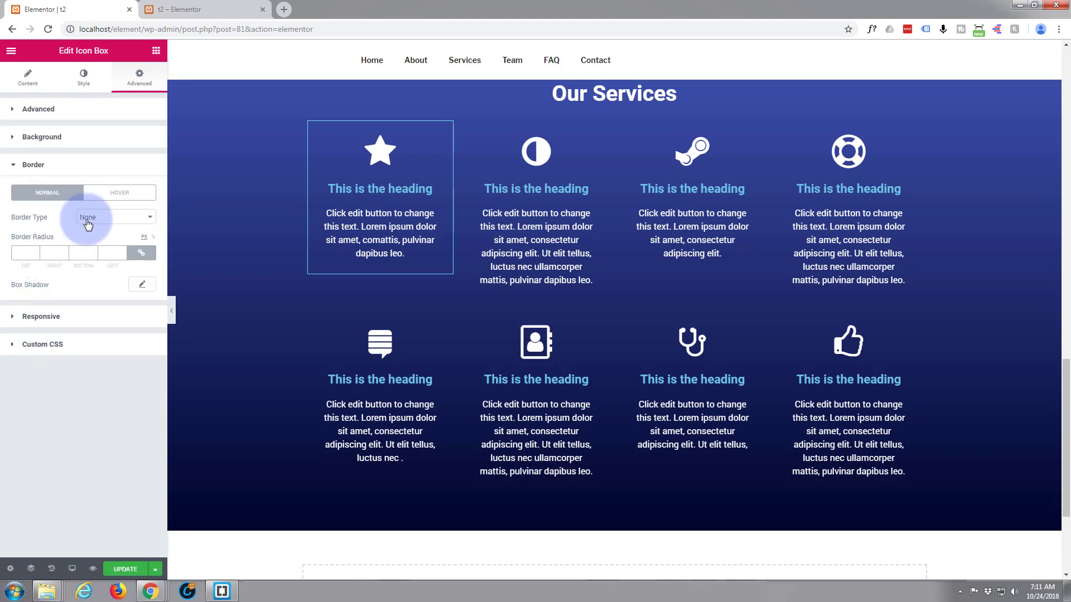
{"action": "left_click", "coordinate": [149, 222]}
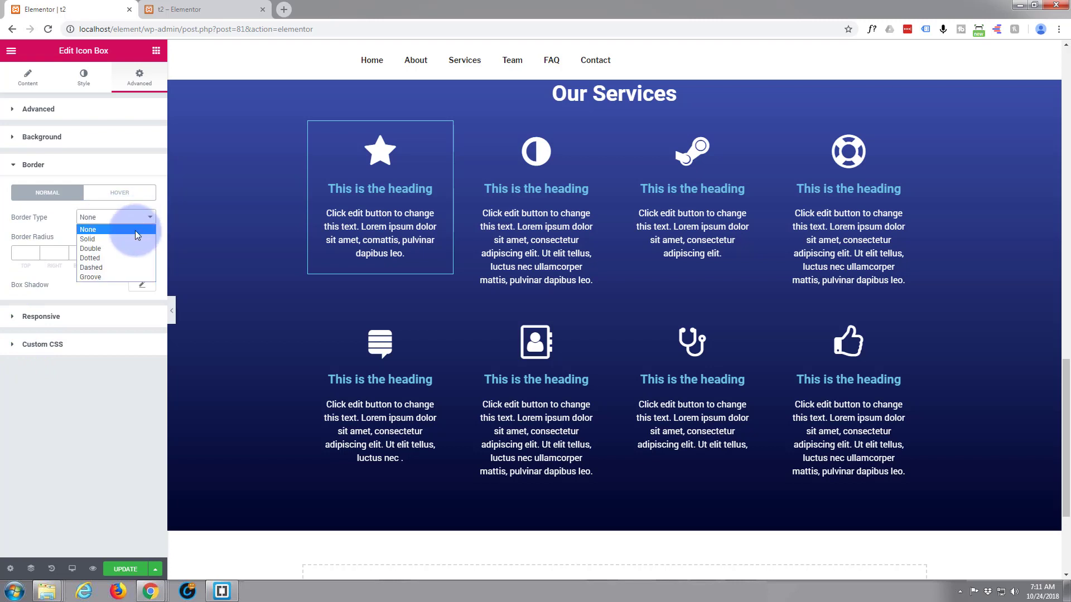
{"action": "left_click", "coordinate": [130, 239]}
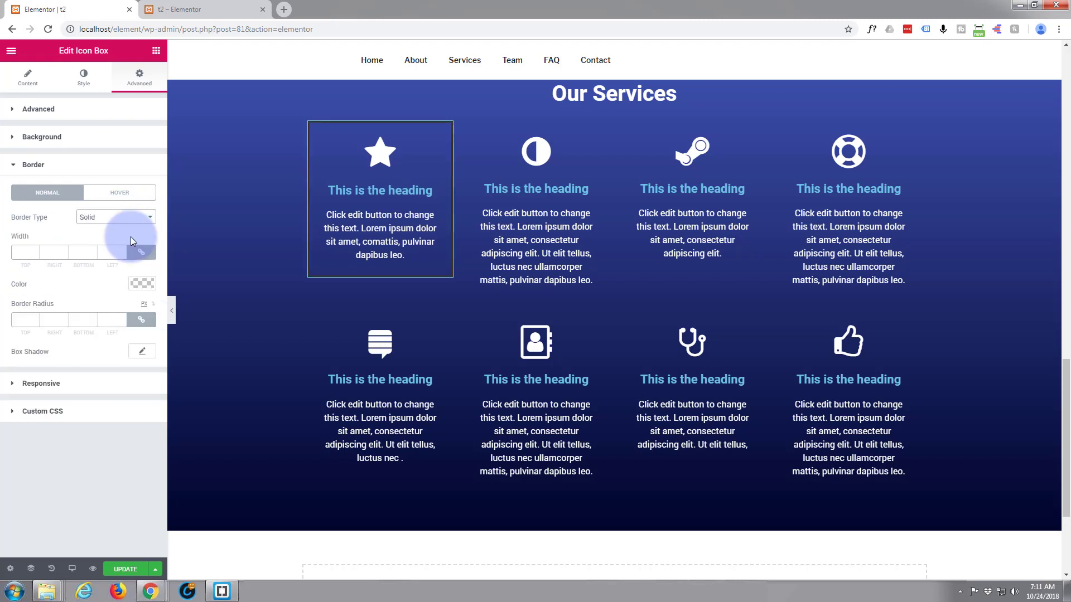
{"action": "left_click", "coordinate": [22, 256]}
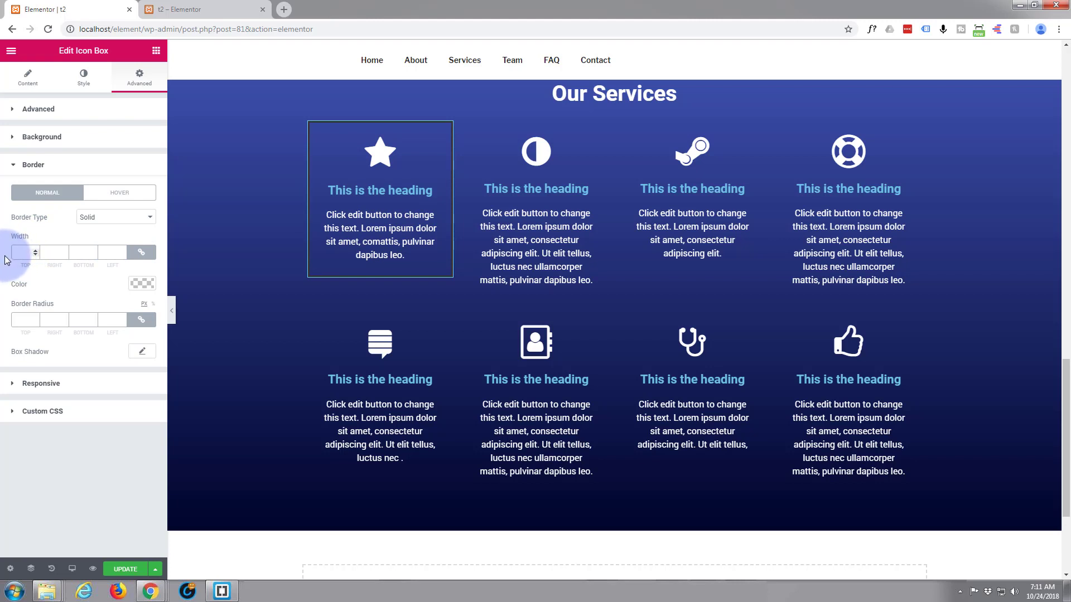
{"action": "left_click", "coordinate": [112, 280]}
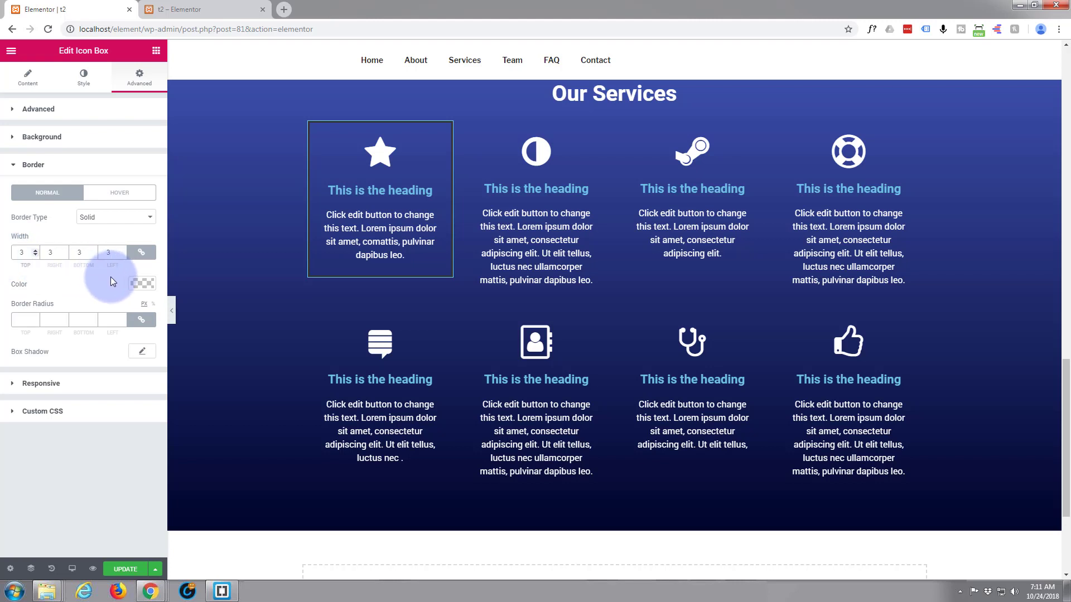
{"action": "left_click", "coordinate": [143, 282]}
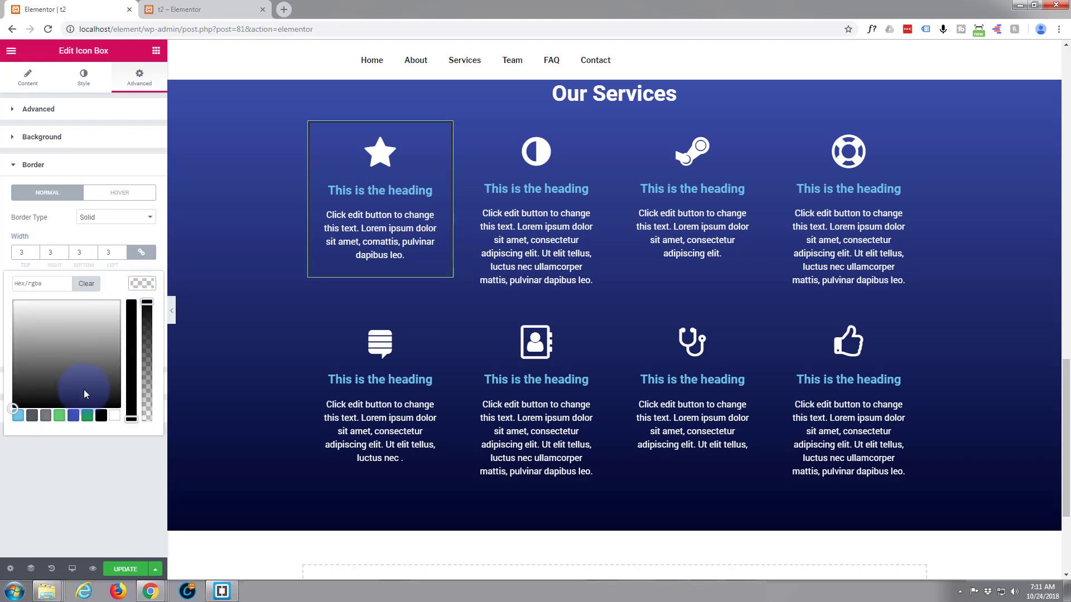
{"action": "left_click", "coordinate": [114, 416]}
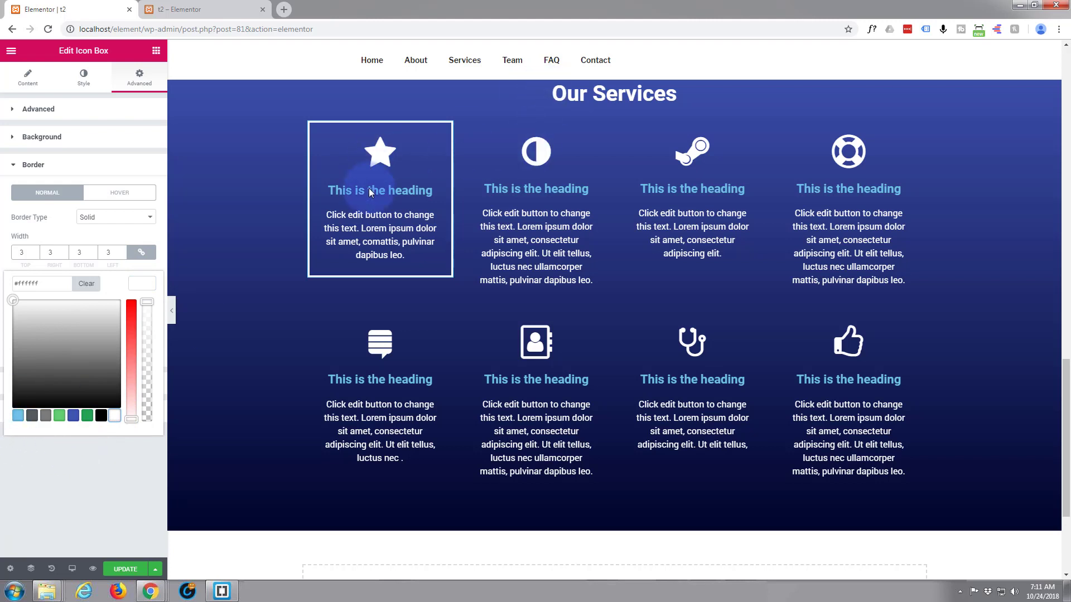
Copy the first icon box and paste its style onto the other three icon boxes in the first row
{"action": "right_click", "coordinate": [369, 204]}
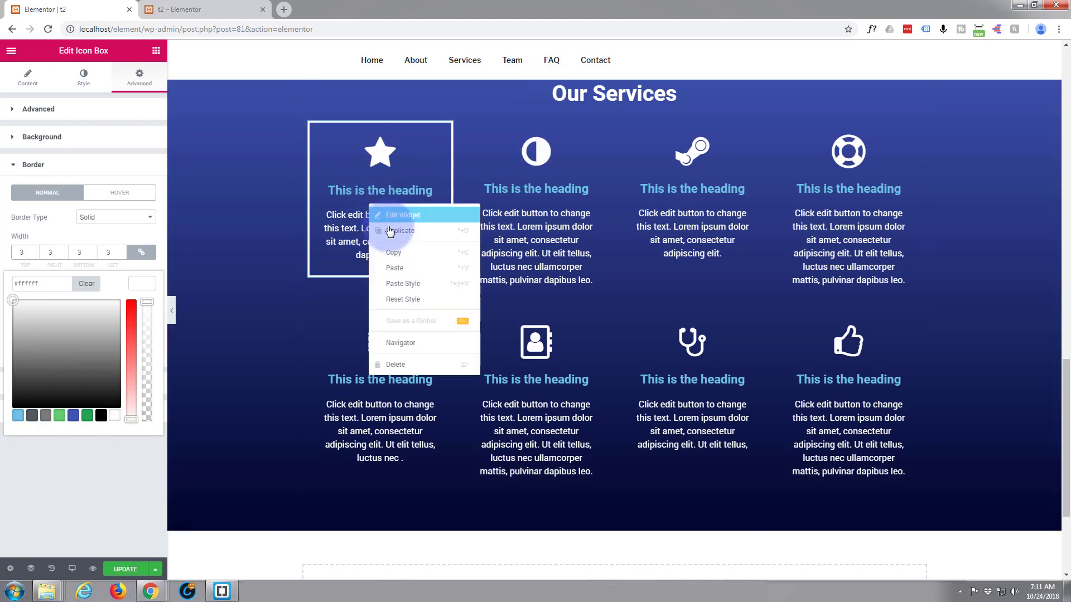
{"action": "left_click", "coordinate": [394, 254]}
{"action": "right_click", "coordinate": [534, 249]}
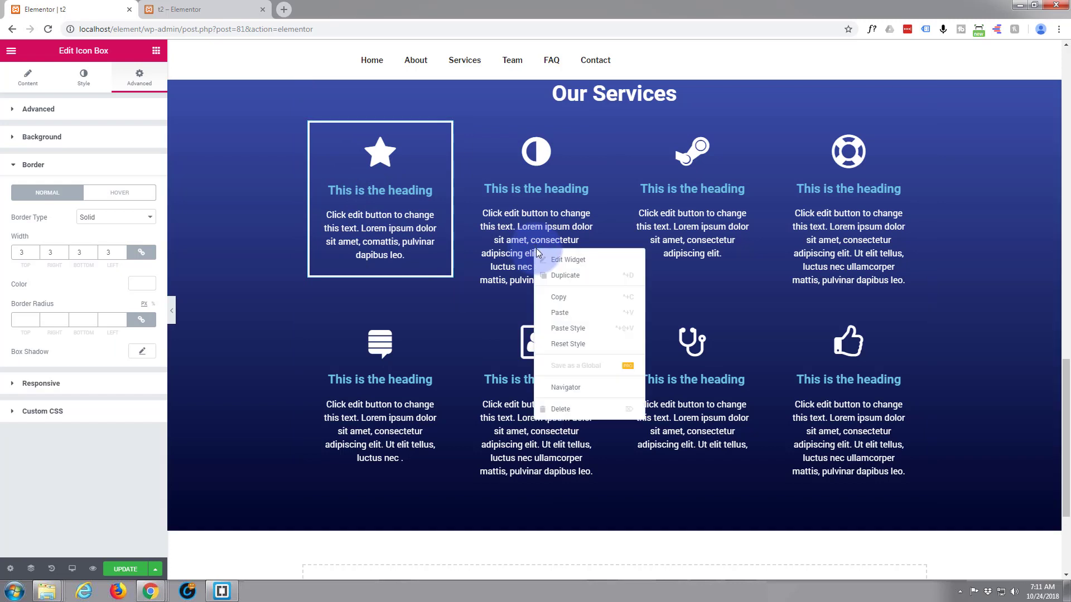
{"action": "left_click", "coordinate": [625, 329]}
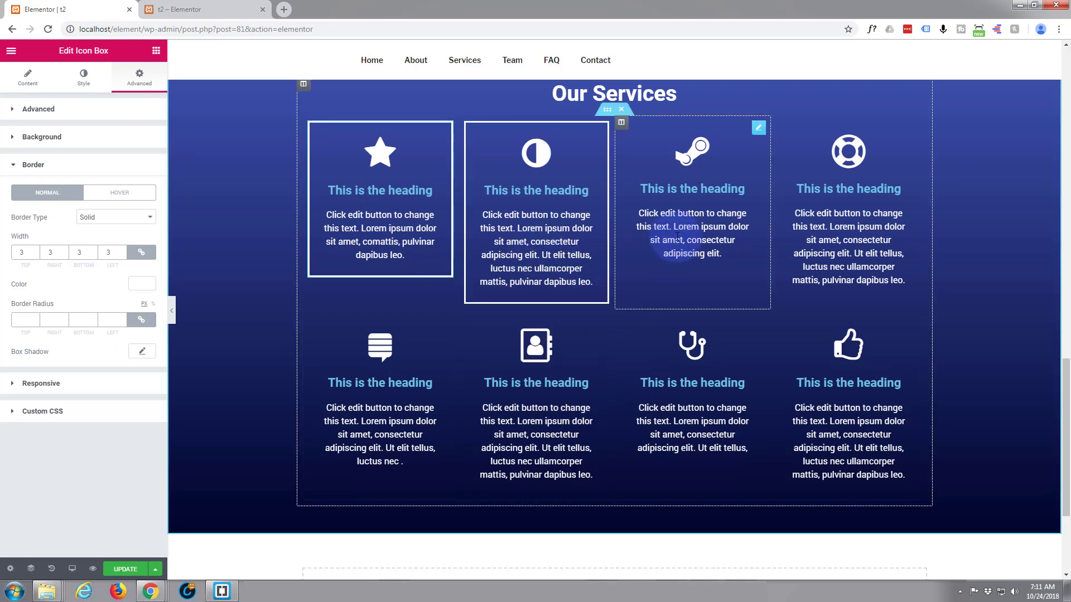
{"action": "right_click", "coordinate": [686, 227]}
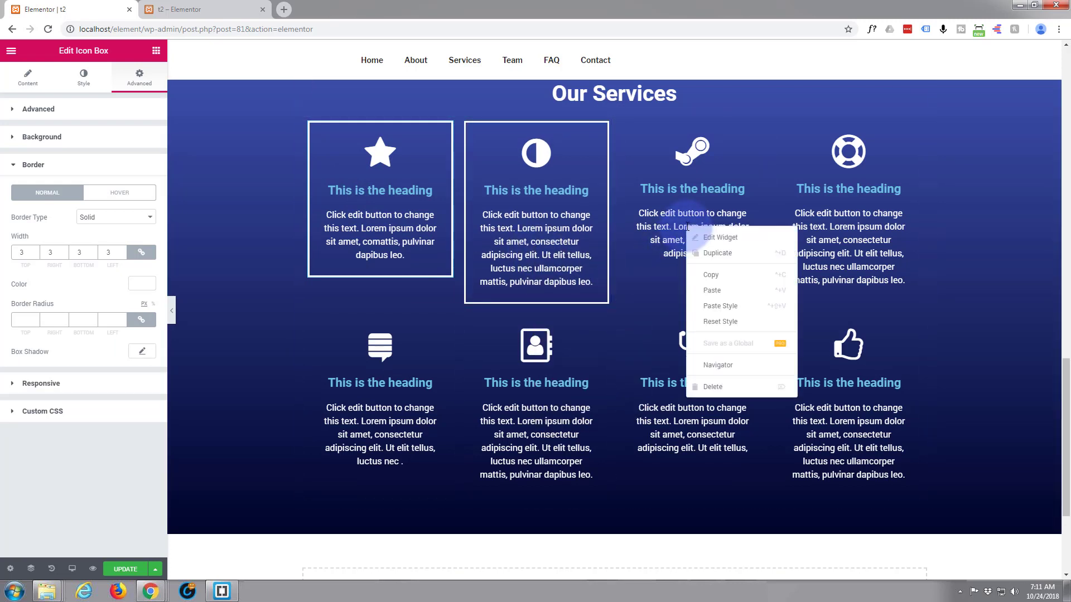
{"action": "left_click", "coordinate": [712, 306]}
{"action": "right_click", "coordinate": [852, 251]}
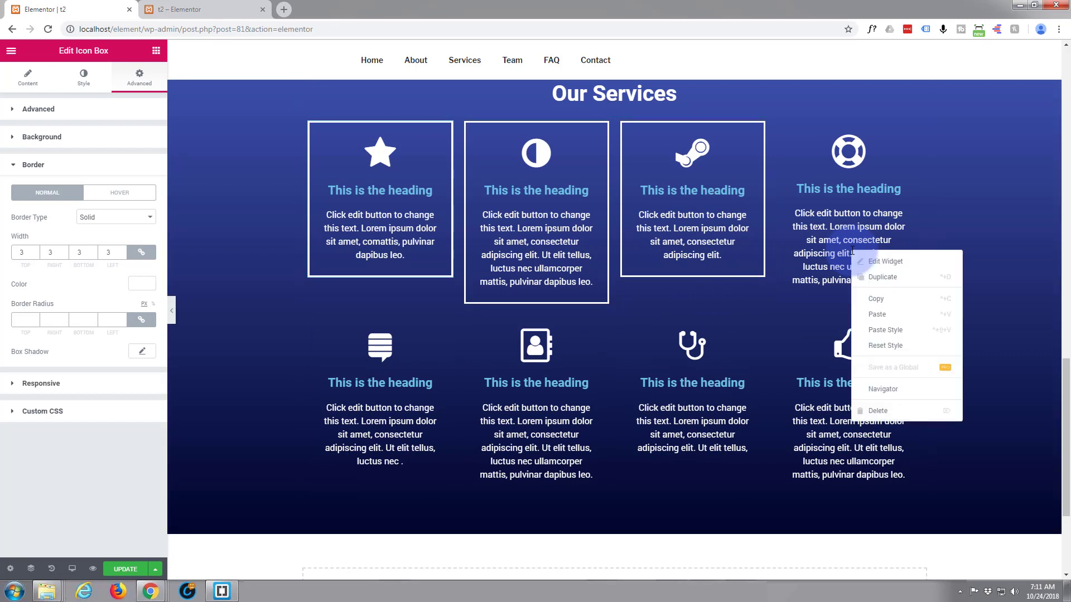
{"action": "left_click", "coordinate": [895, 332]}
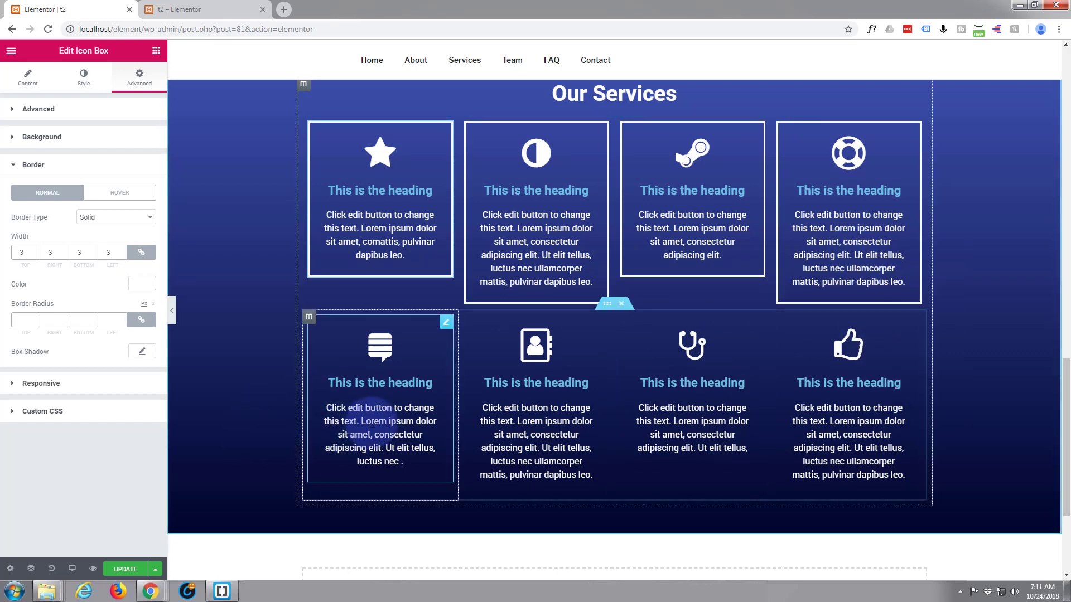
Paste the copied icon box style onto all four icon boxes in the second row
{"action": "right_click", "coordinate": [374, 426]}
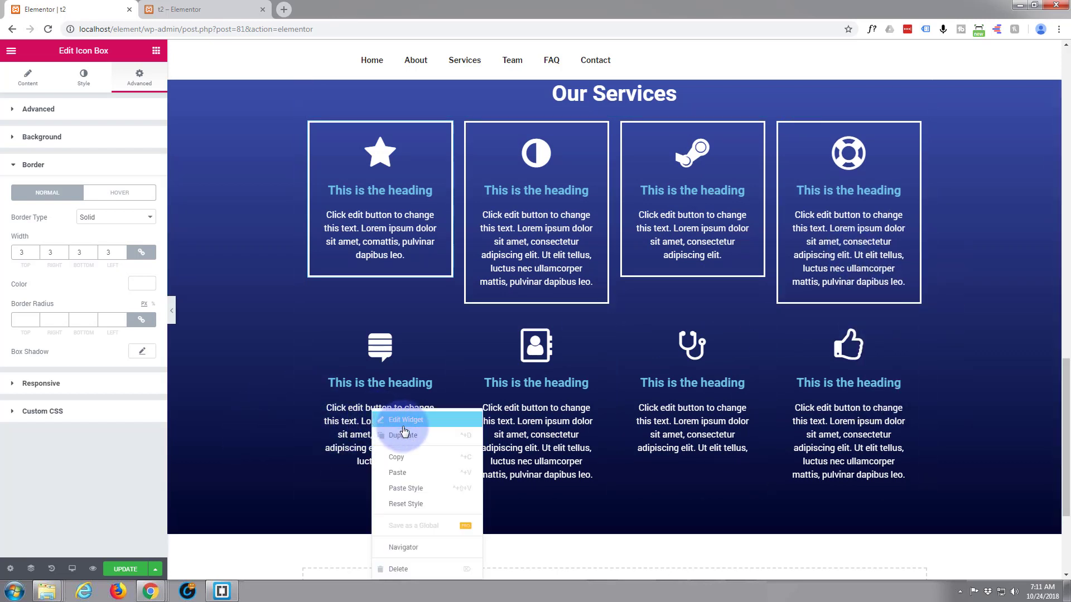
{"action": "left_click", "coordinate": [411, 488]}
{"action": "right_click", "coordinate": [523, 438]}
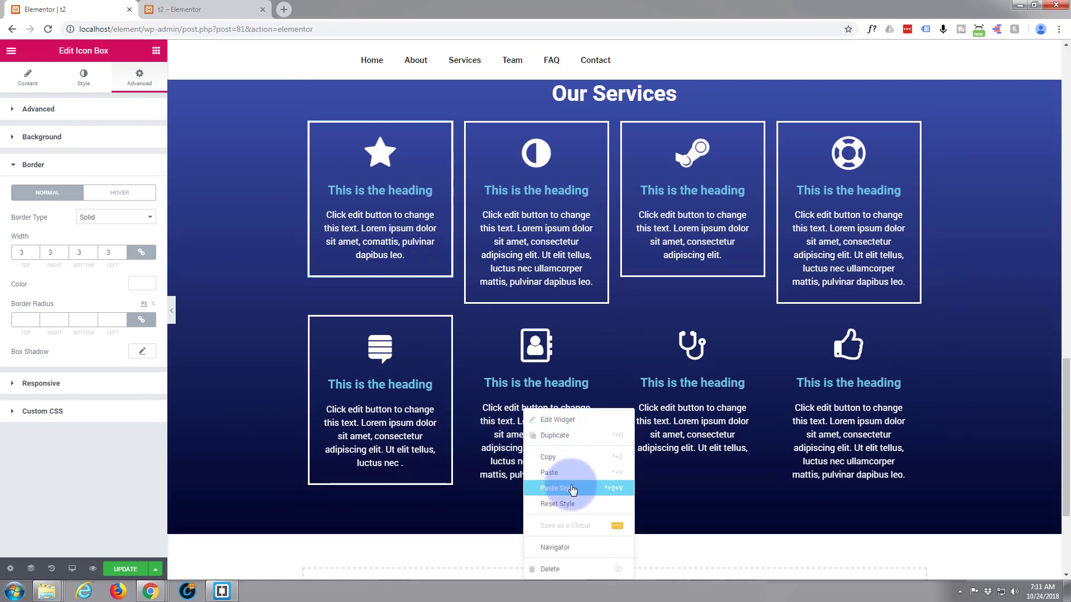
{"action": "left_click", "coordinate": [574, 494]}
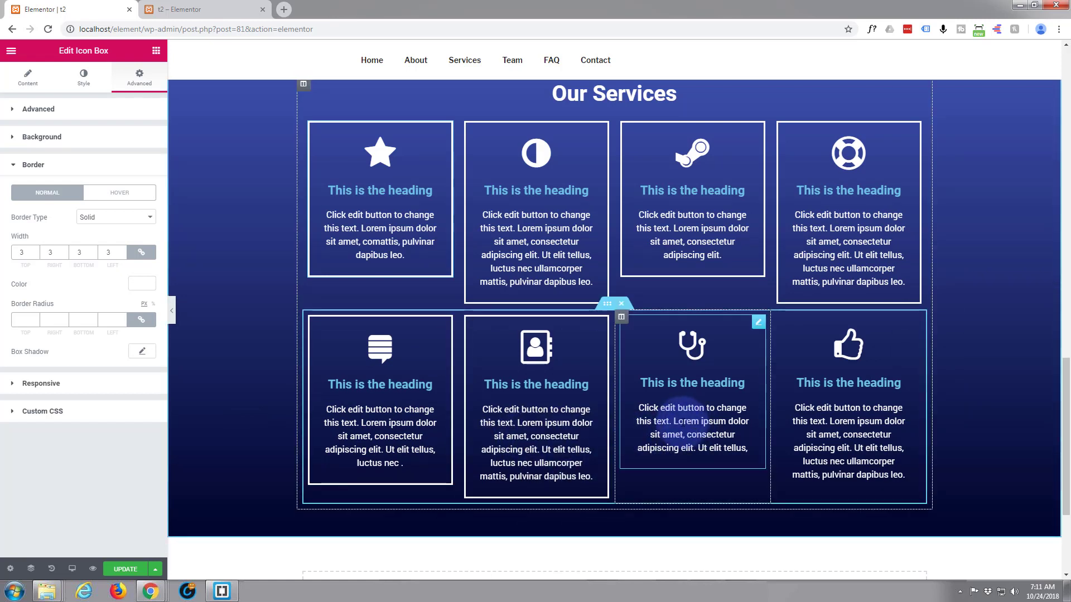
{"action": "right_click", "coordinate": [682, 423]}
{"action": "left_click", "coordinate": [726, 487]}
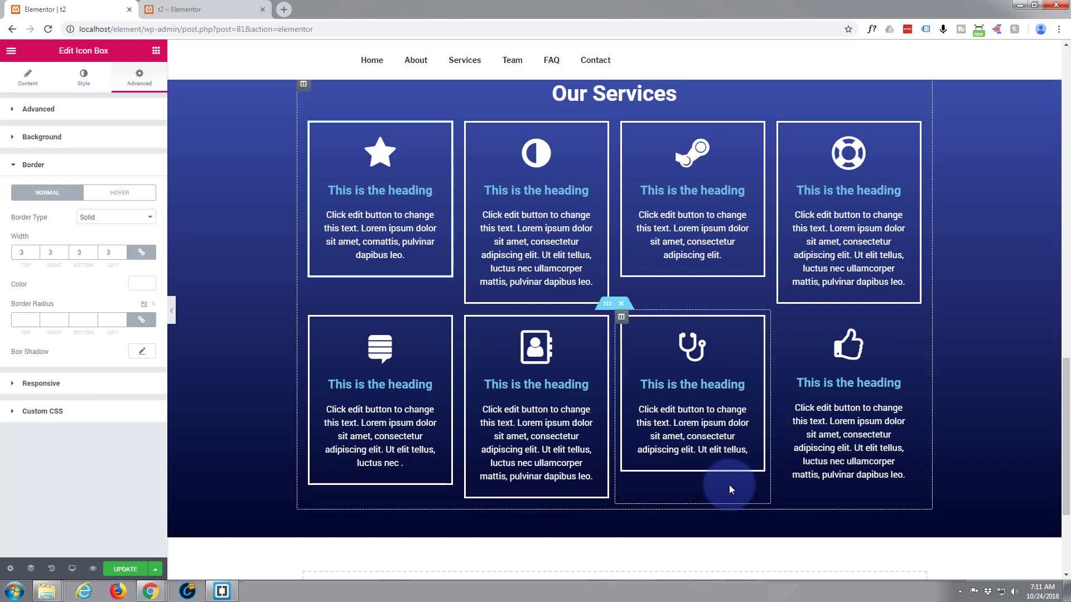
{"action": "right_click", "coordinate": [821, 409]}
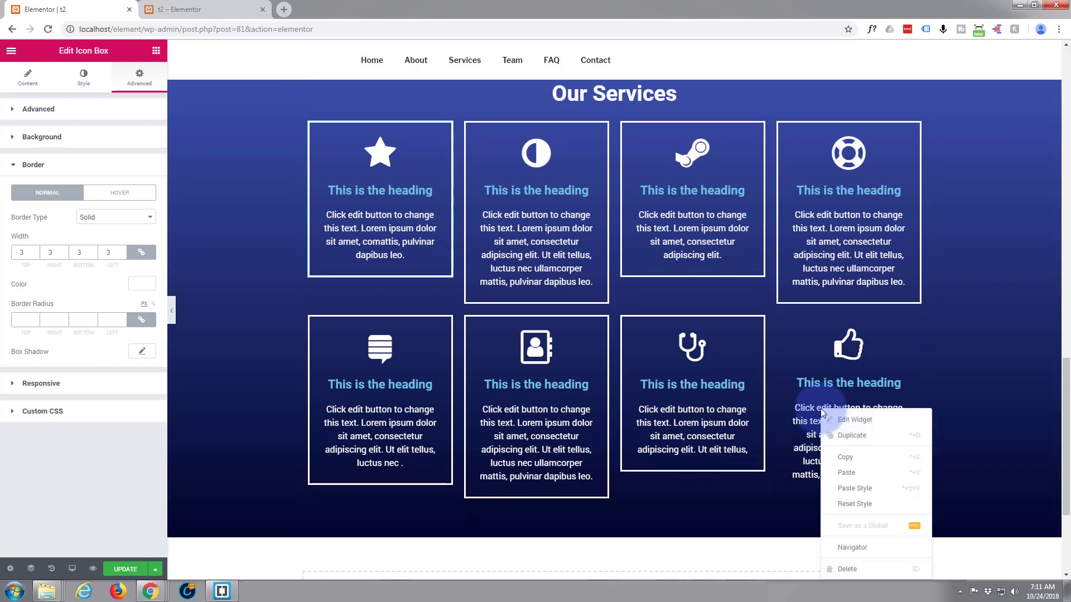
{"action": "left_click", "coordinate": [853, 489]}
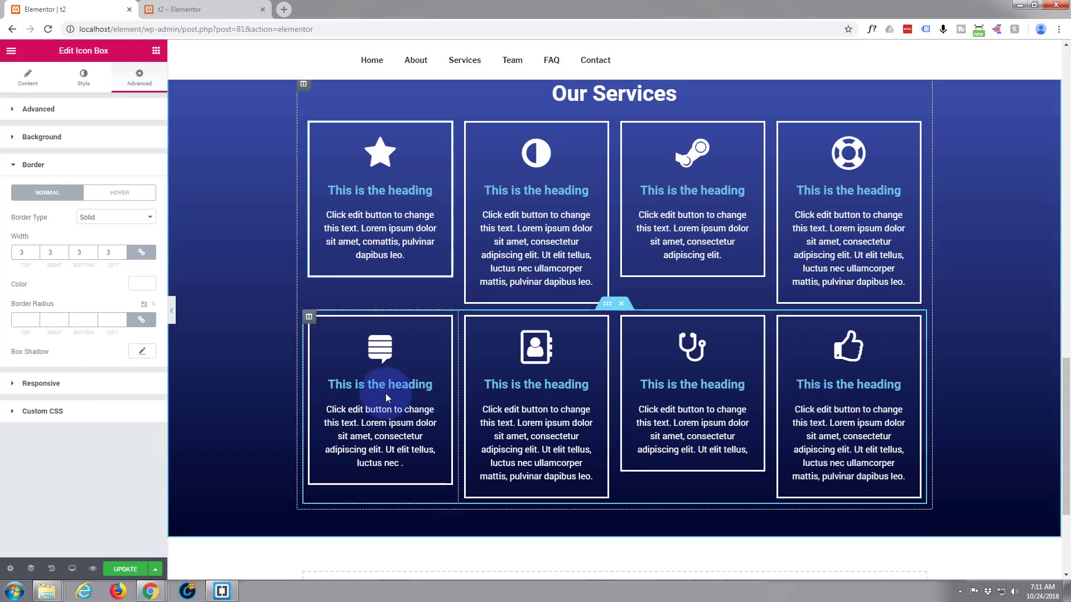
{"action": "scroll", "coordinate": [256, 327], "scroll_direction": "down", "scroll_amount": 2}
{"action": "scroll", "coordinate": [256, 327], "scroll_direction": "up", "scroll_amount": 2}
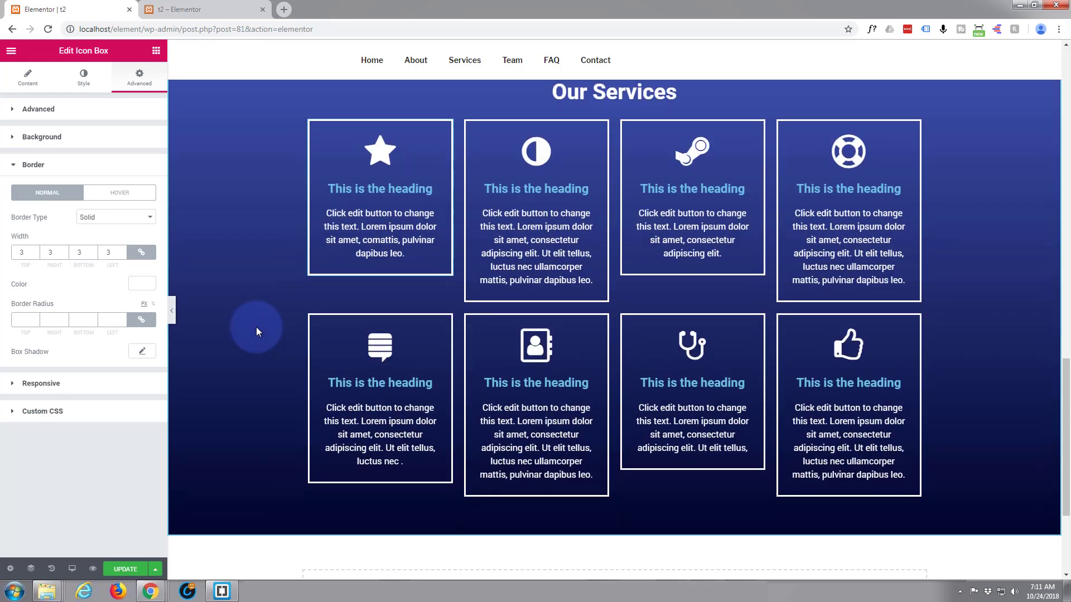
{"action": "scroll", "coordinate": [257, 323], "scroll_direction": "up", "scroll_amount": 1}
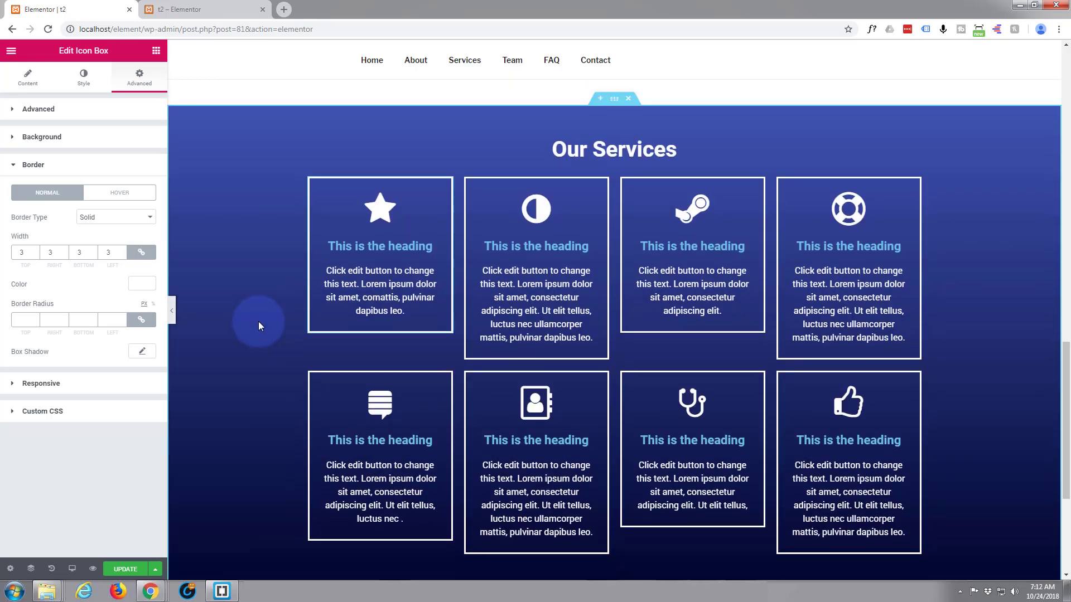
{"action": "scroll", "coordinate": [259, 321], "scroll_direction": "down", "scroll_amount": 1}
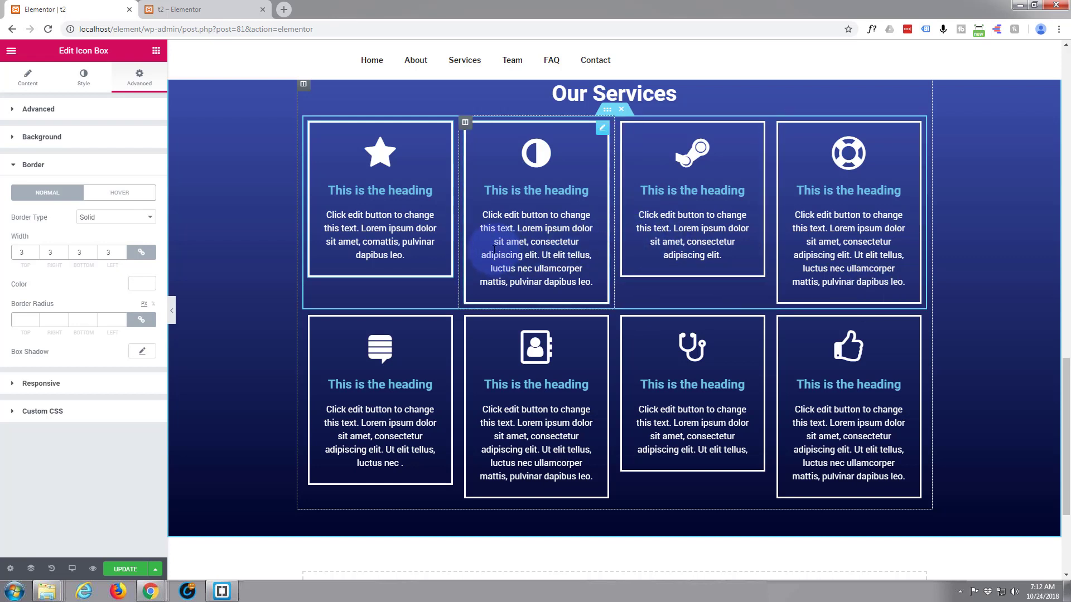
{"action": "right_click", "coordinate": [355, 240]}
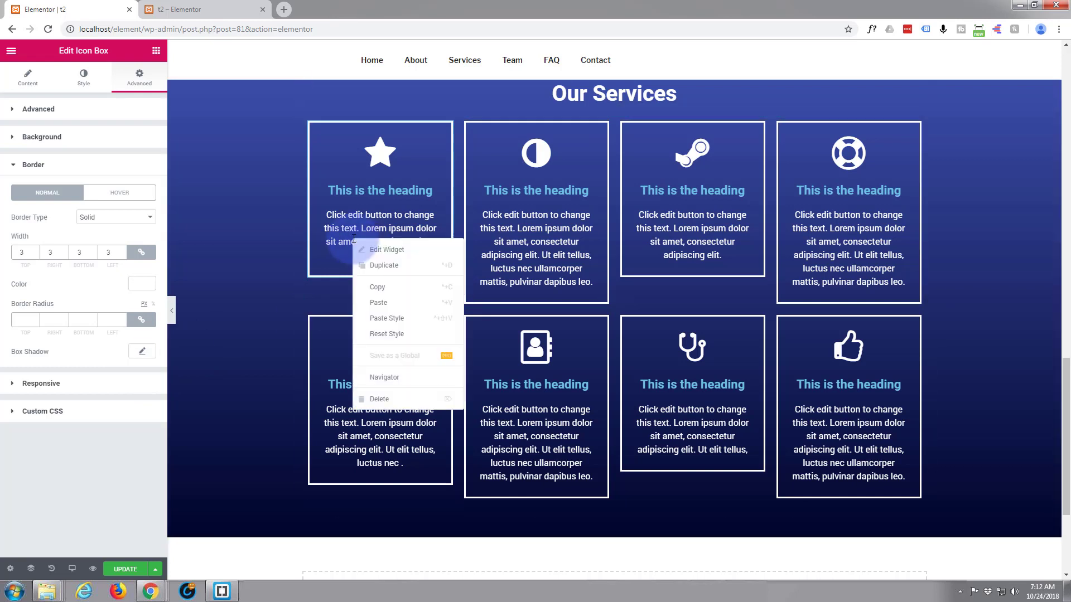
Update the page, open its preview and review the icon boxes in the Our Services section
{"action": "left_click", "coordinate": [126, 569]}
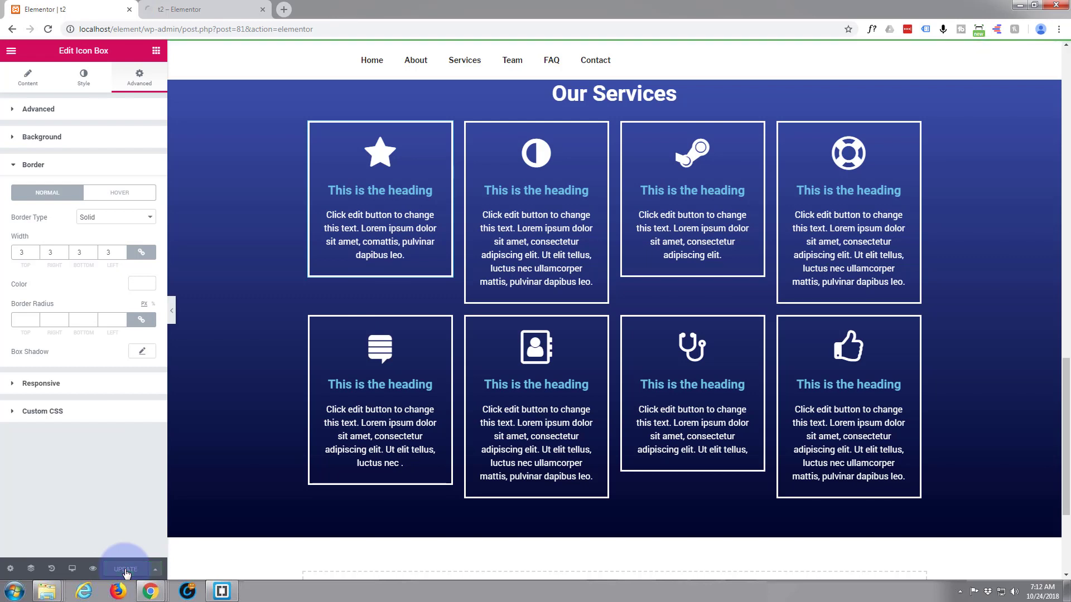
{"action": "left_click", "coordinate": [93, 570]}
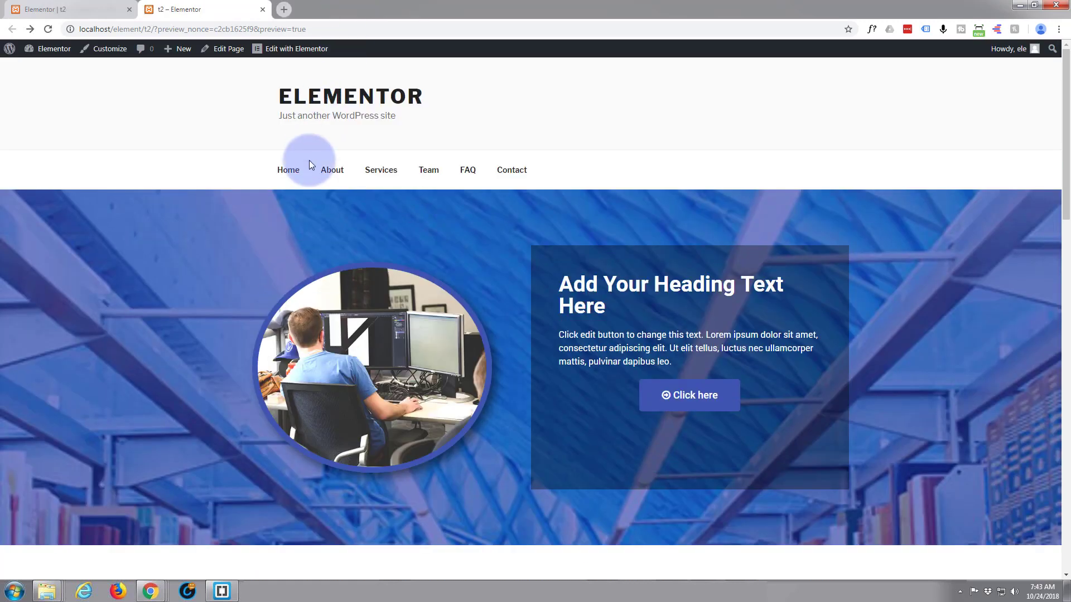
{"action": "scroll", "coordinate": [297, 216], "scroll_direction": "down", "scroll_amount": 10}
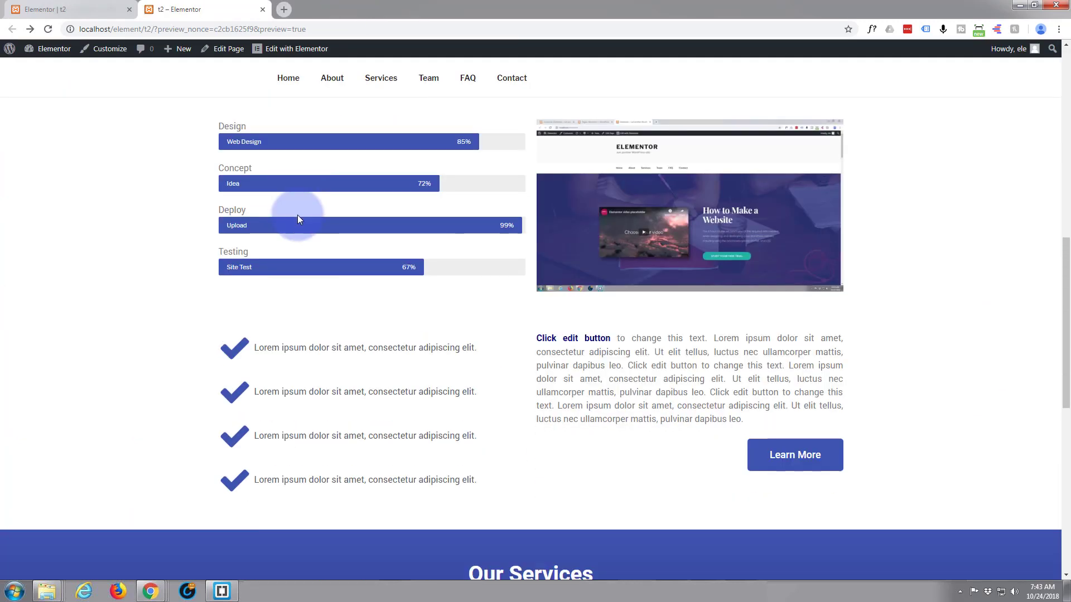
{"action": "scroll", "coordinate": [297, 215], "scroll_direction": "down", "scroll_amount": 7}
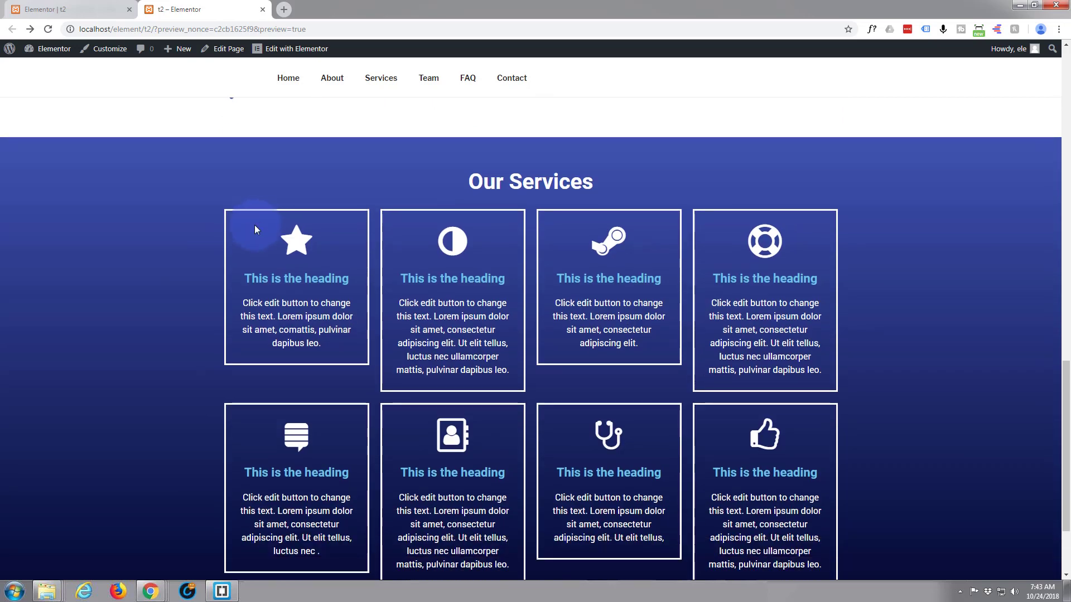
{"action": "scroll", "coordinate": [254, 225], "scroll_direction": "down", "scroll_amount": 3}
{"action": "scroll", "coordinate": [186, 271], "scroll_direction": "up", "scroll_amount": 1}
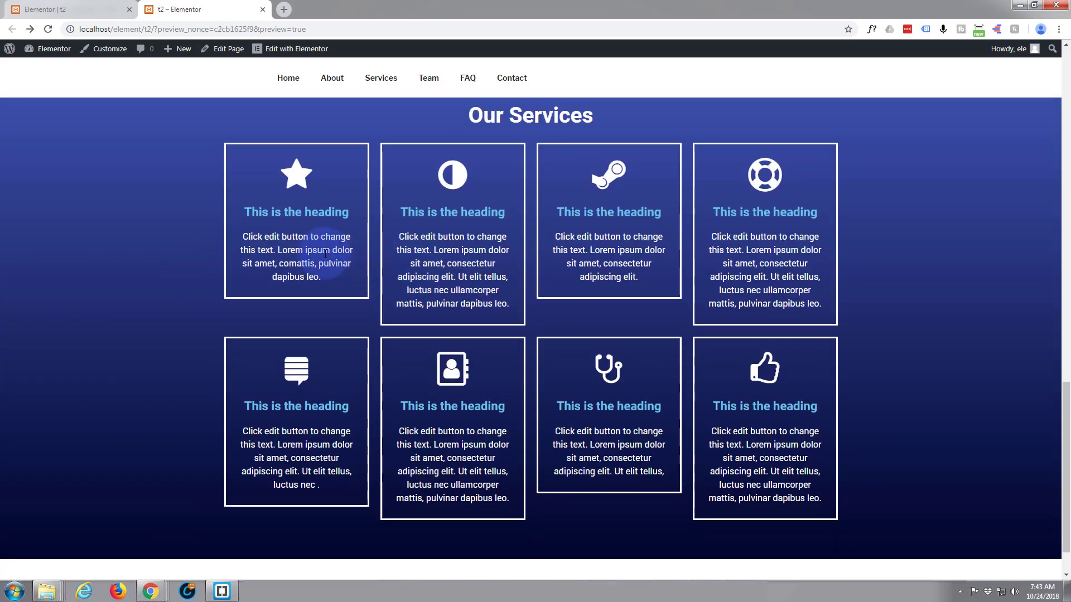
Inspect the first icon box in the first row and select its widget div with the class serv
{"action": "right_click", "coordinate": [308, 242]}
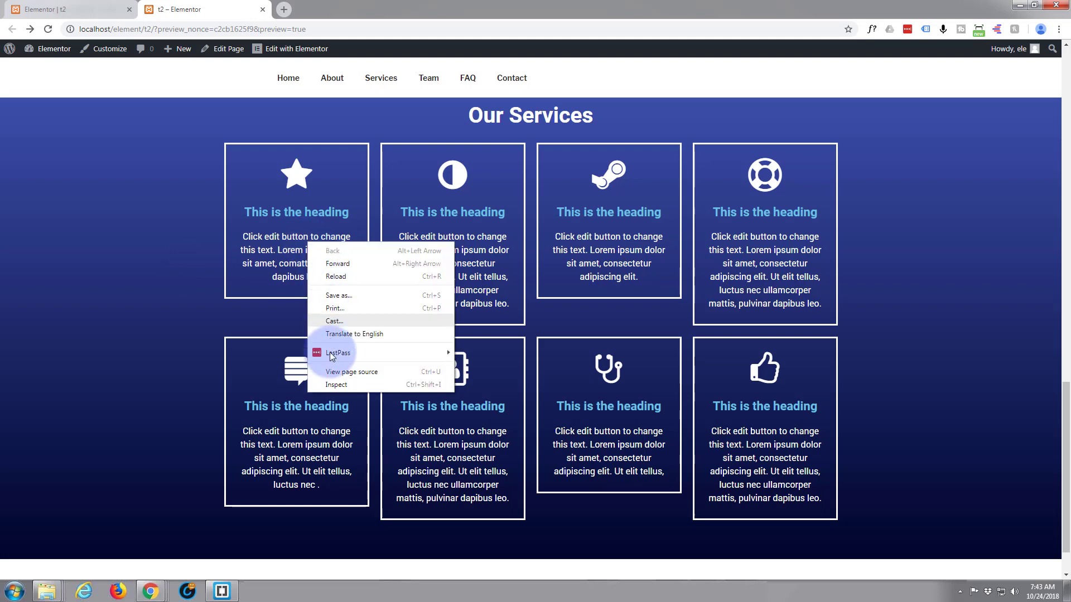
{"action": "left_click", "coordinate": [341, 387]}
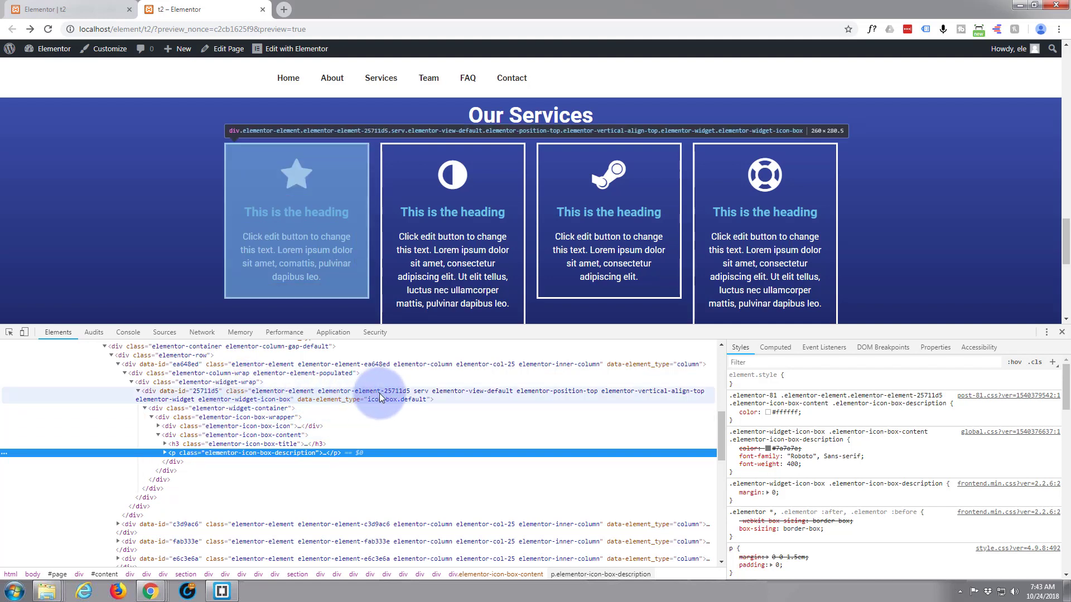
{"action": "left_click", "coordinate": [420, 394]}
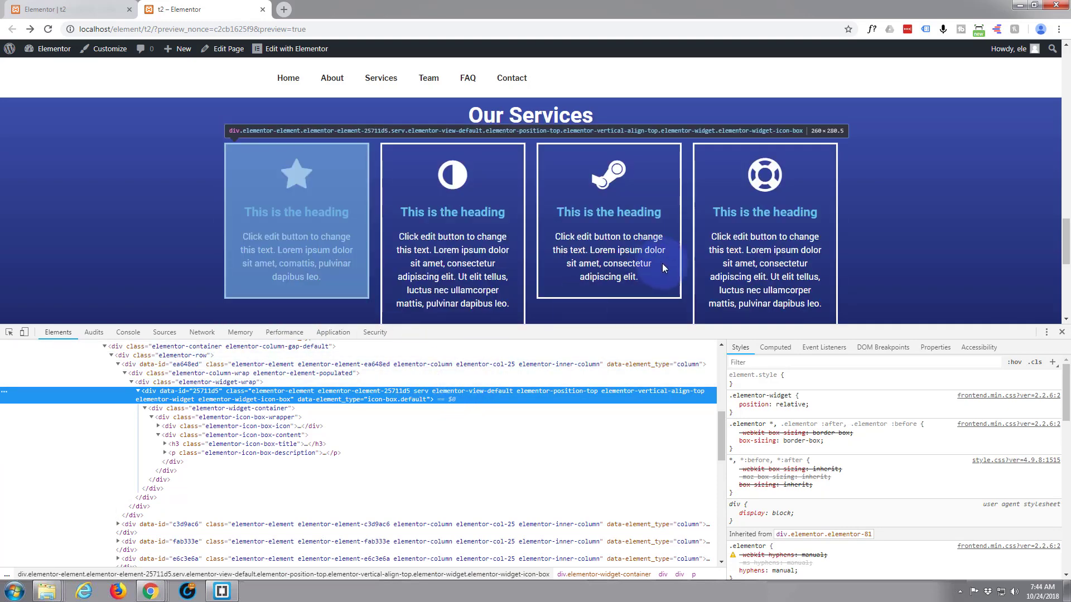
Try a min-height of 350px in the element style of the first icon box's serv div
{"action": "scroll", "coordinate": [695, 232], "scroll_direction": "down", "scroll_amount": 1}
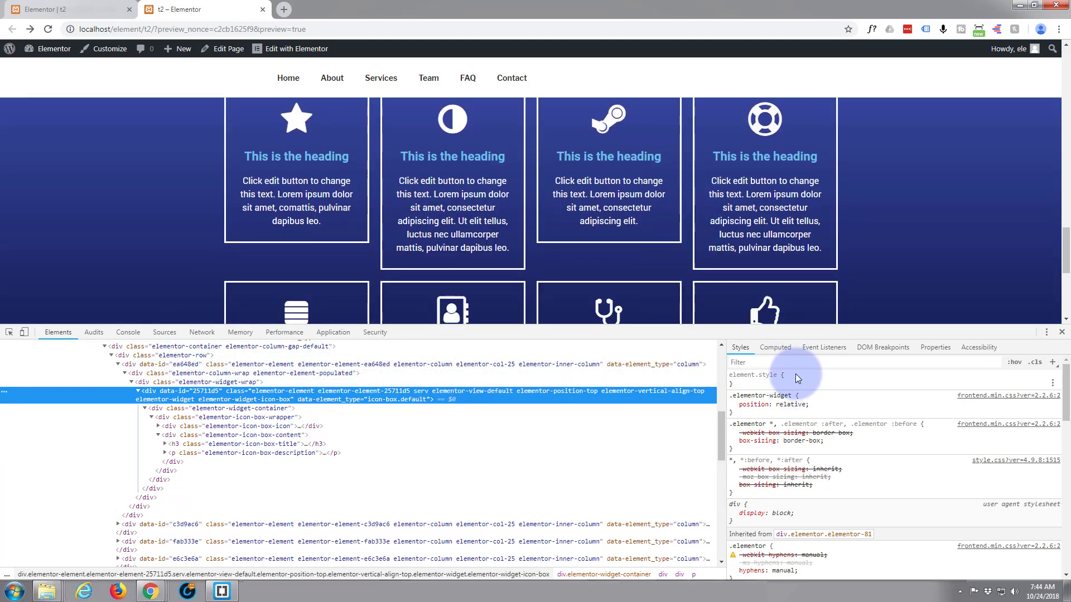
{"action": "left_click", "coordinate": [791, 375]}
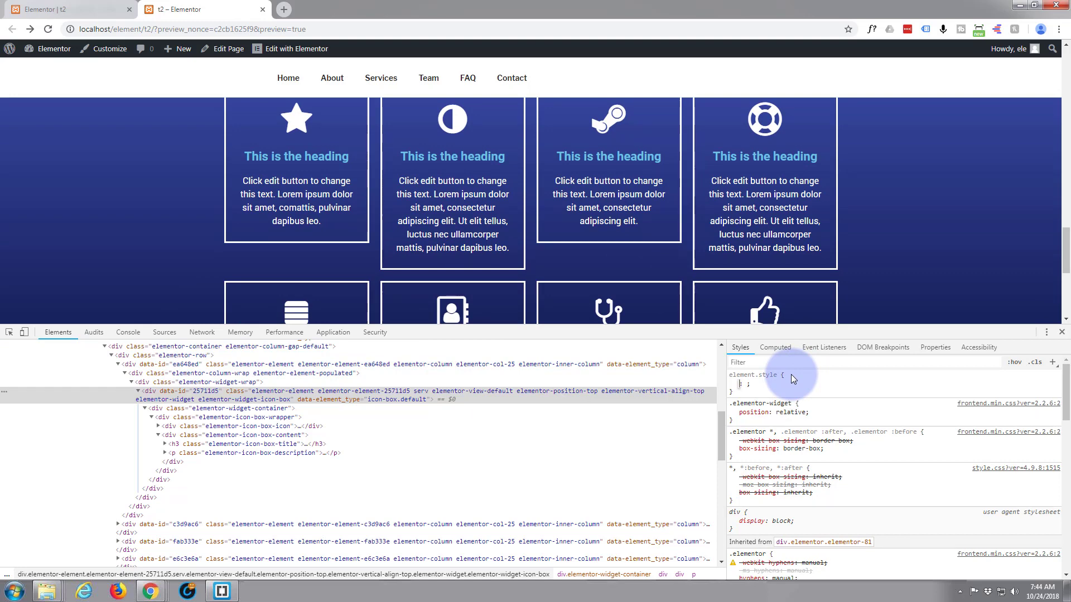
{"action": "type", "text": "min-"}
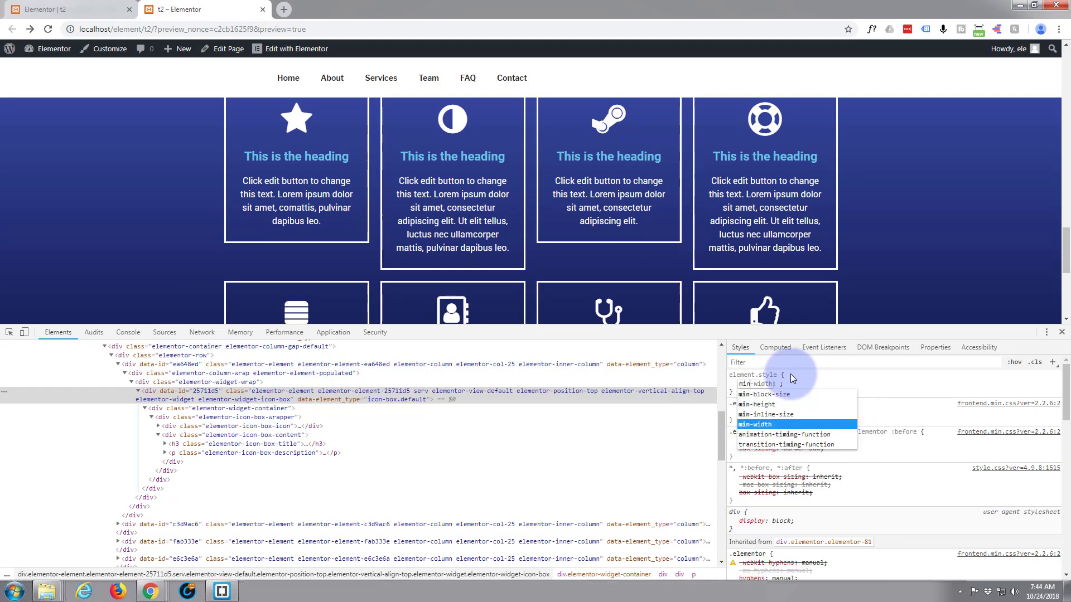
{"action": "type", "text": "height: "}
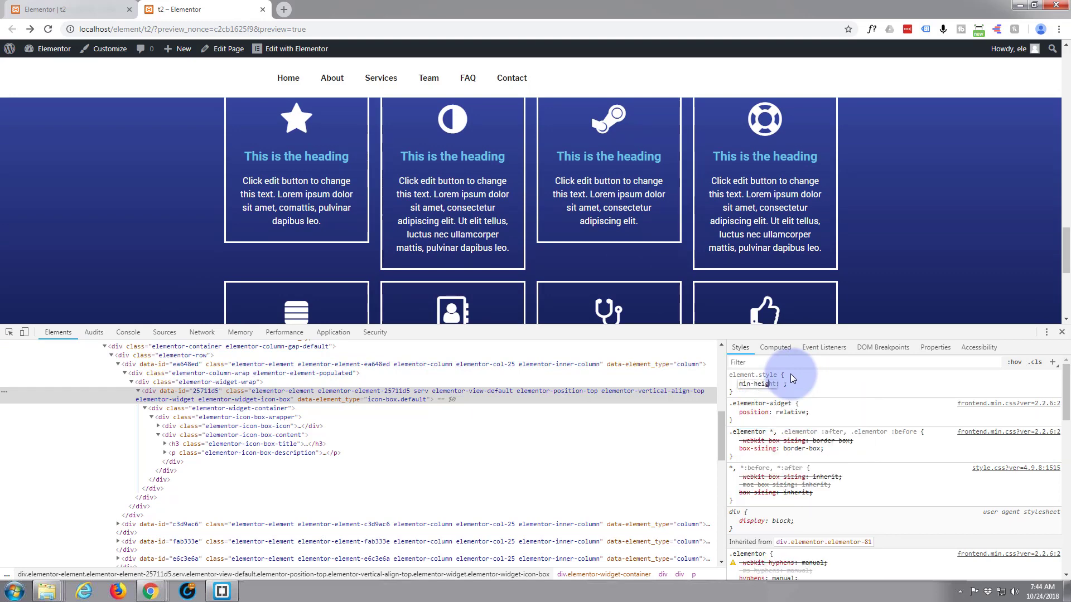
{"action": "type", "text": "350px"}
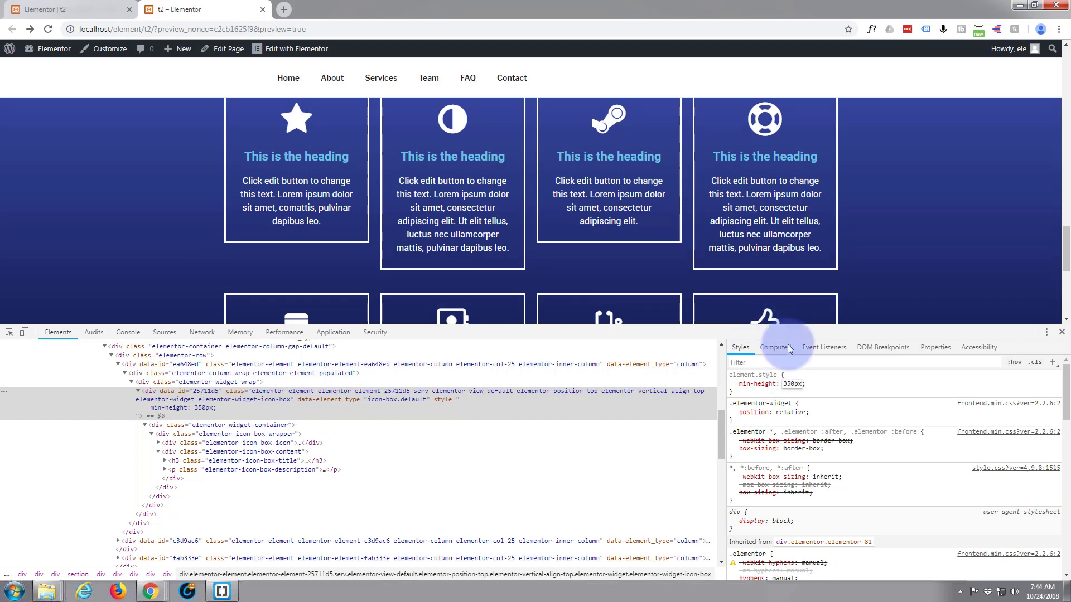
{"action": "left_click", "coordinate": [821, 383]}
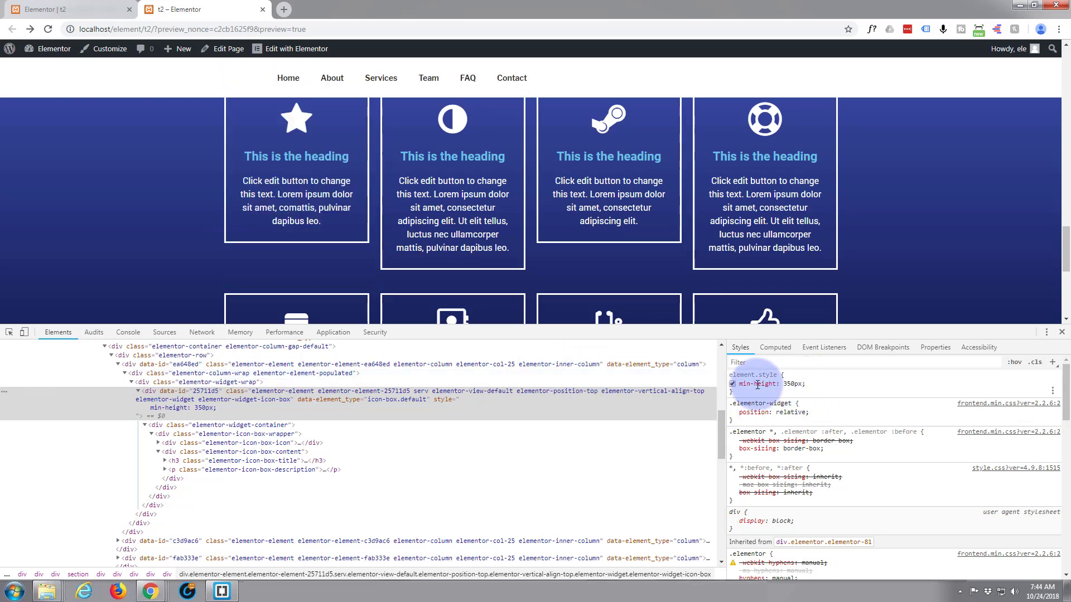
{"action": "left_click", "coordinate": [733, 384]}
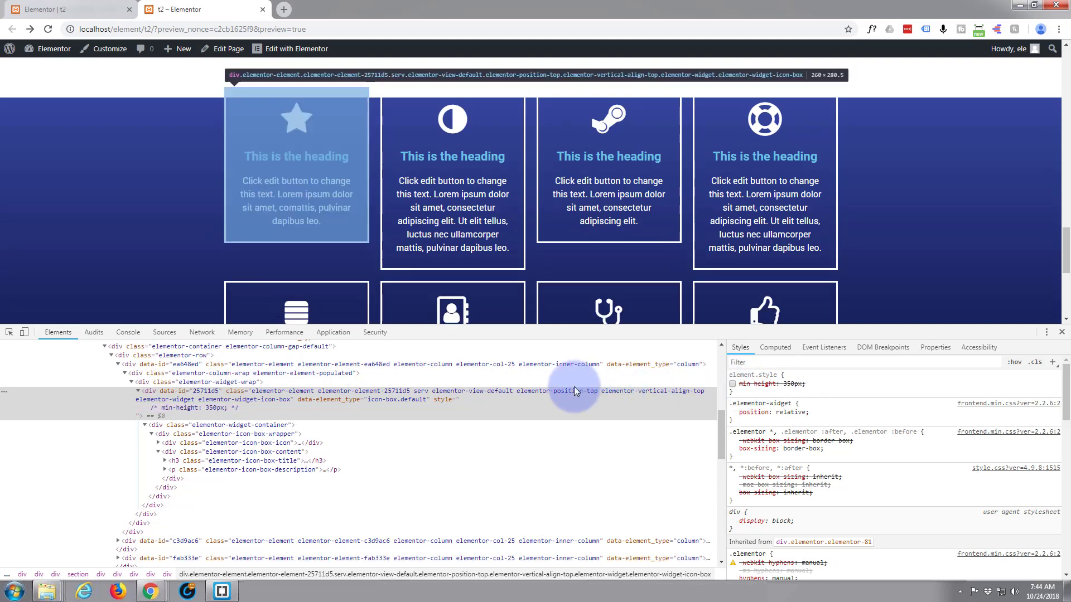
Select the first icon box's elementor-widget-container div, add min-height: 350px to its border rule and compare the box heights
{"action": "left_click", "coordinate": [242, 427]}
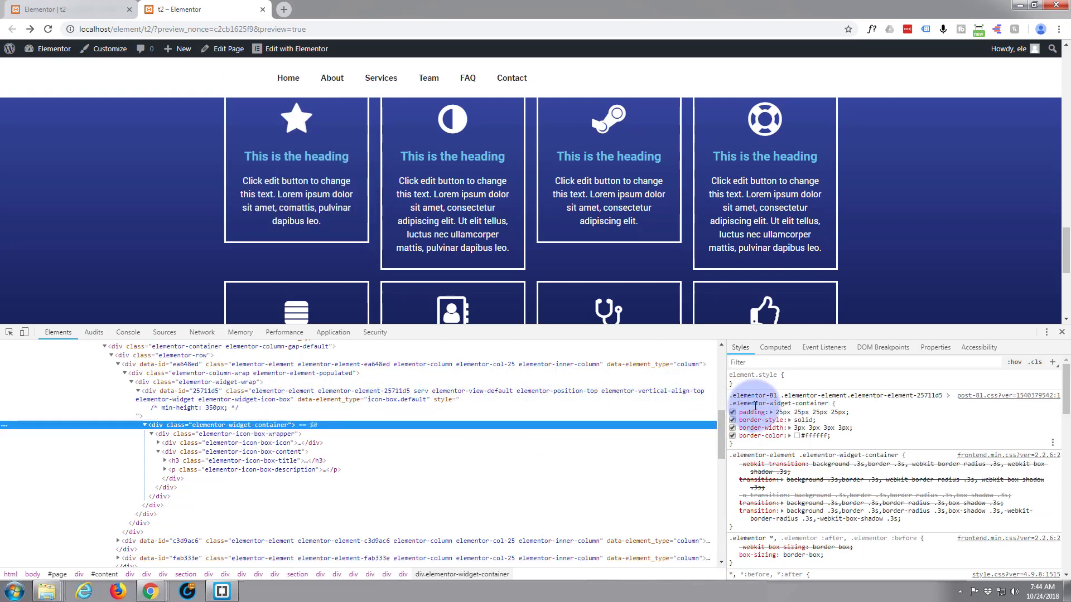
{"action": "left_click", "coordinate": [838, 403]}
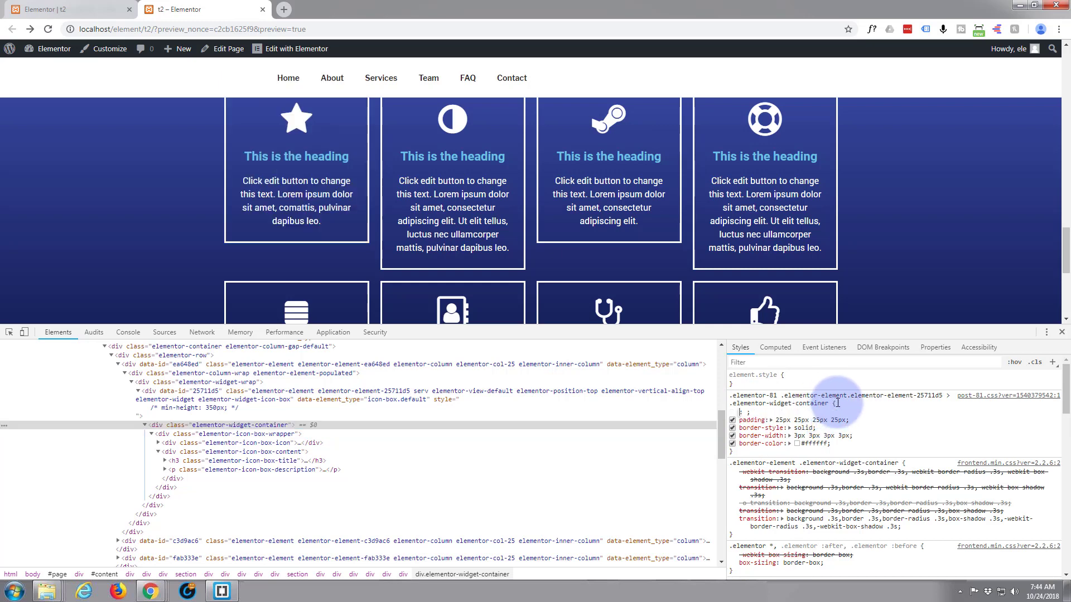
{"action": "type", "text": "min-height: 350px;"}
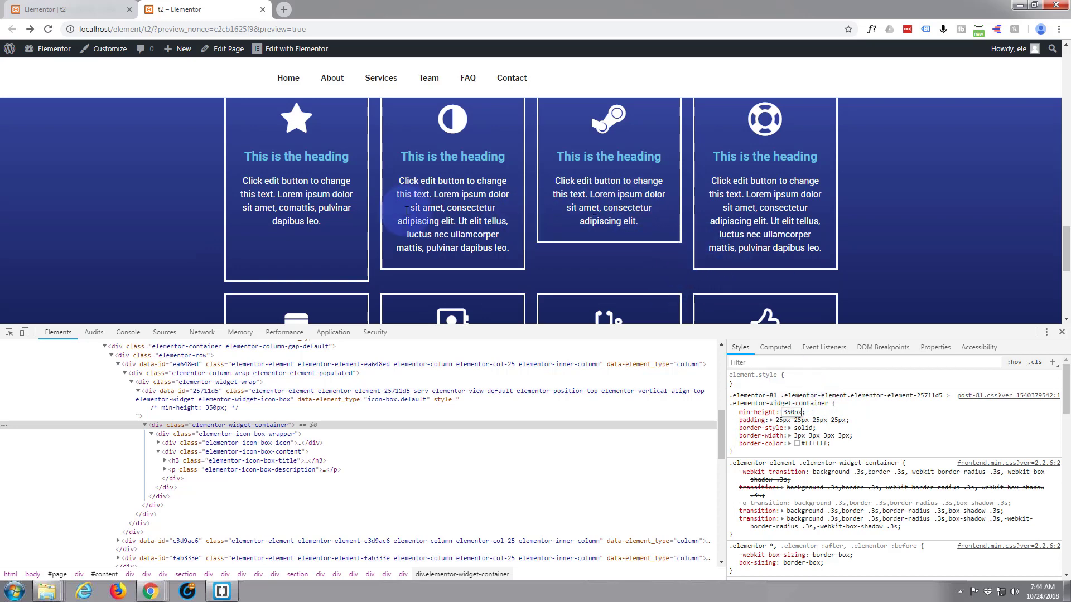
{"action": "scroll", "coordinate": [353, 203], "scroll_direction": "down", "scroll_amount": 1}
{"action": "scroll", "coordinate": [352, 205], "scroll_direction": "down", "scroll_amount": 2}
{"action": "scroll", "coordinate": [352, 205], "scroll_direction": "up", "scroll_amount": 3}
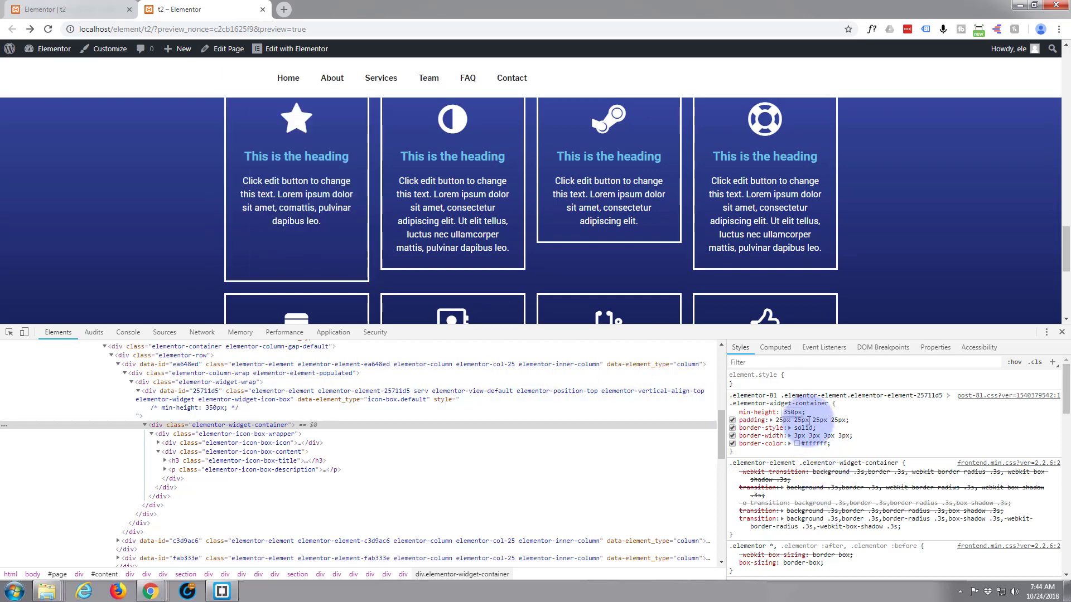
Try a min-height of 325px on the first icon box's widget container and settle on 330px
{"action": "left_click_drag", "start_coordinate": [787, 412], "coordinate": [796, 410]}
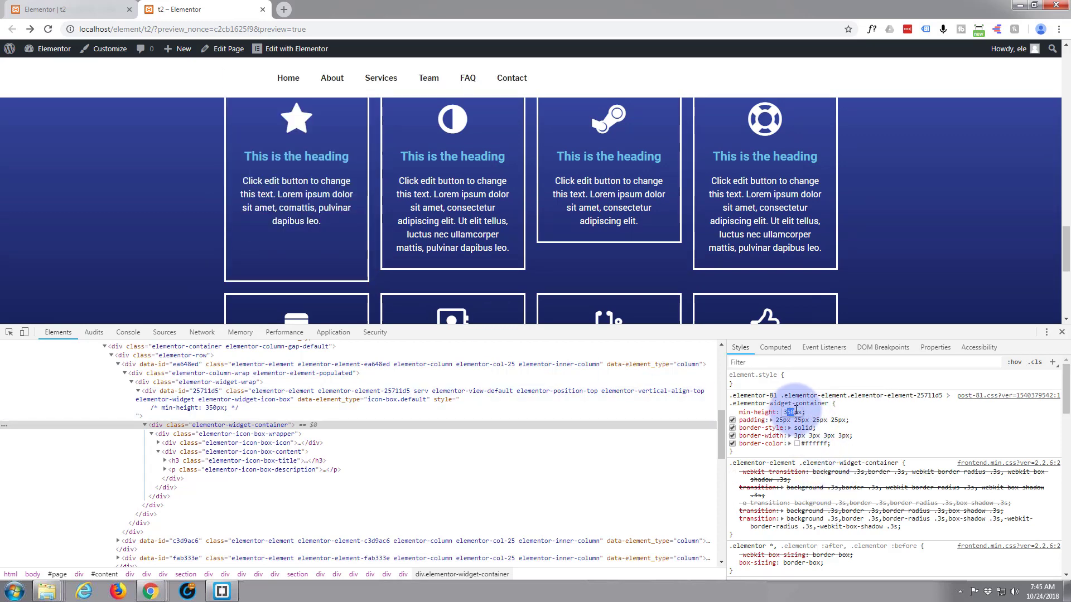
{"action": "type", "text": "25"}
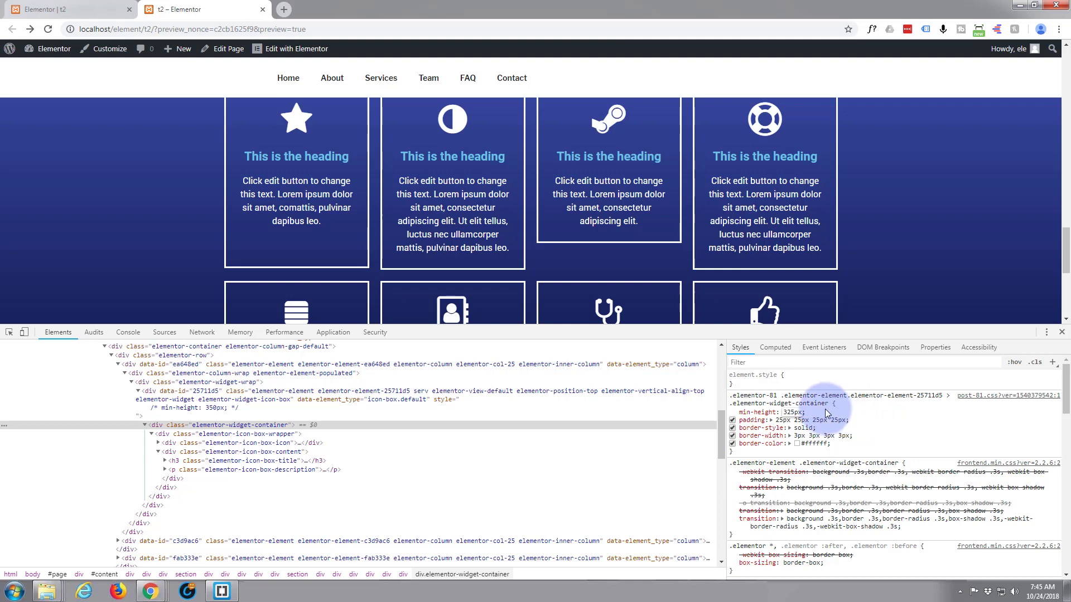
{"action": "left_click_drag", "start_coordinate": [789, 412], "coordinate": [792, 411]}
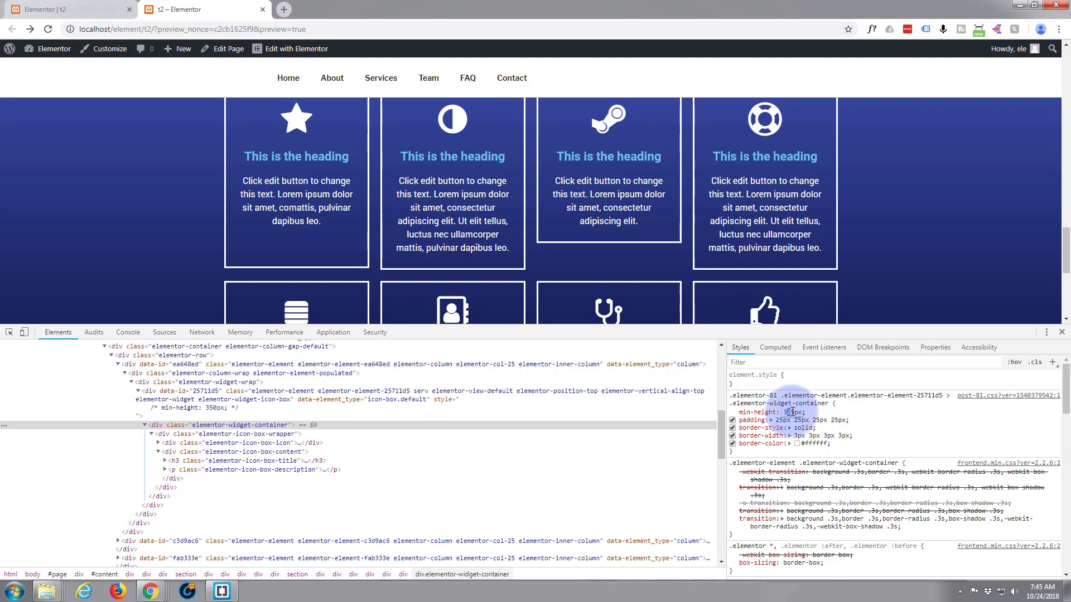
{"action": "type", "text": "30"}
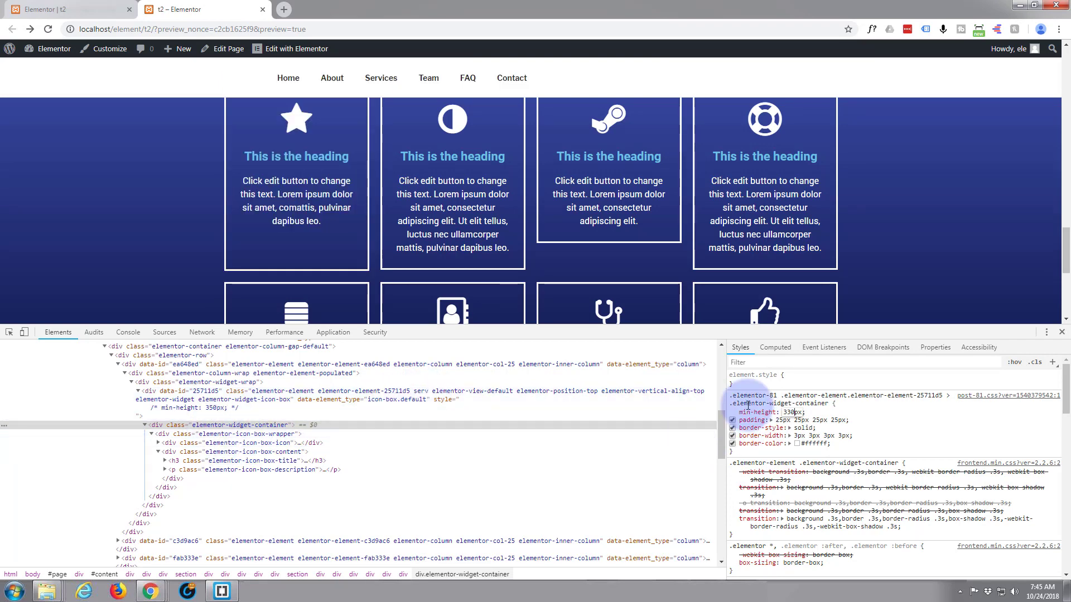
Copy the widget container's selector together with its min-height: 330px declaration and close the developer tools
{"action": "left_click_drag", "start_coordinate": [731, 405], "coordinate": [814, 416]}
{"action": "key", "text": "ctrl+c"}
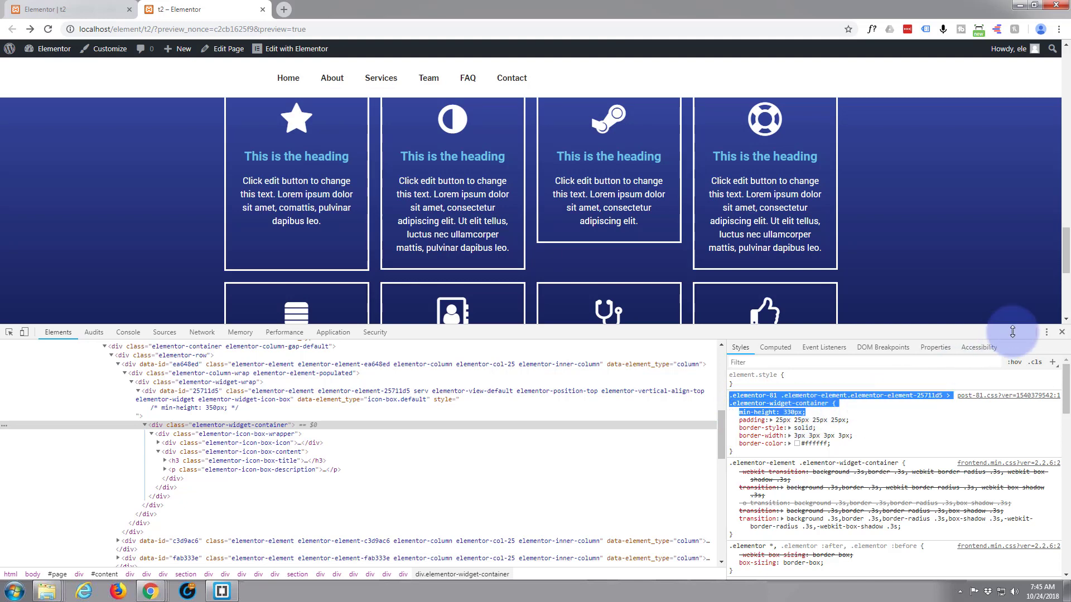
{"action": "left_click", "coordinate": [1062, 333]}
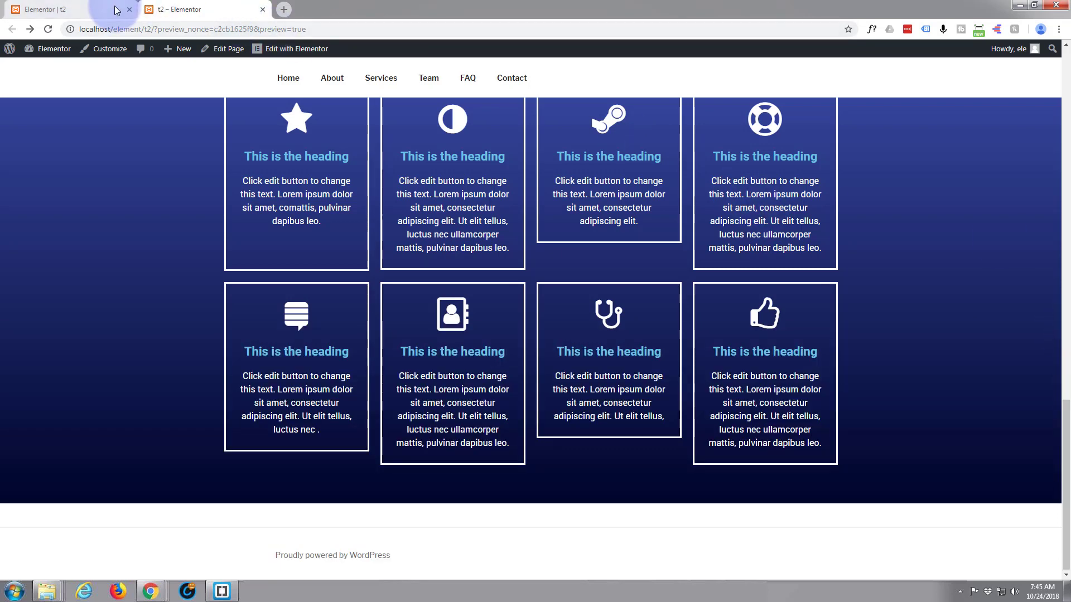
Open the Additional CSS editor in the site customizer
{"action": "left_click", "coordinate": [108, 52]}
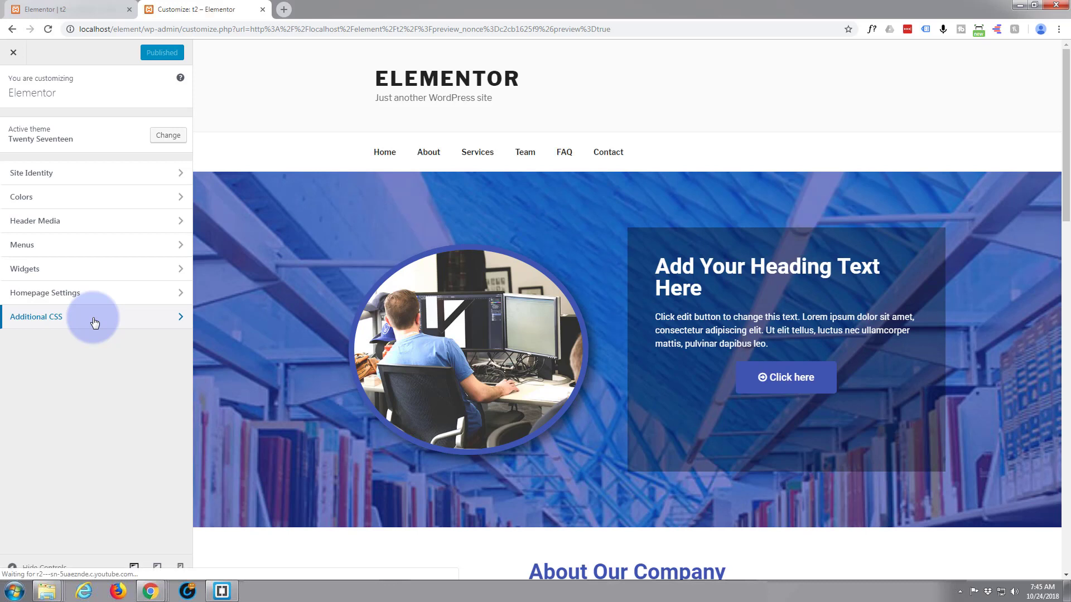
{"action": "left_click", "coordinate": [95, 322]}
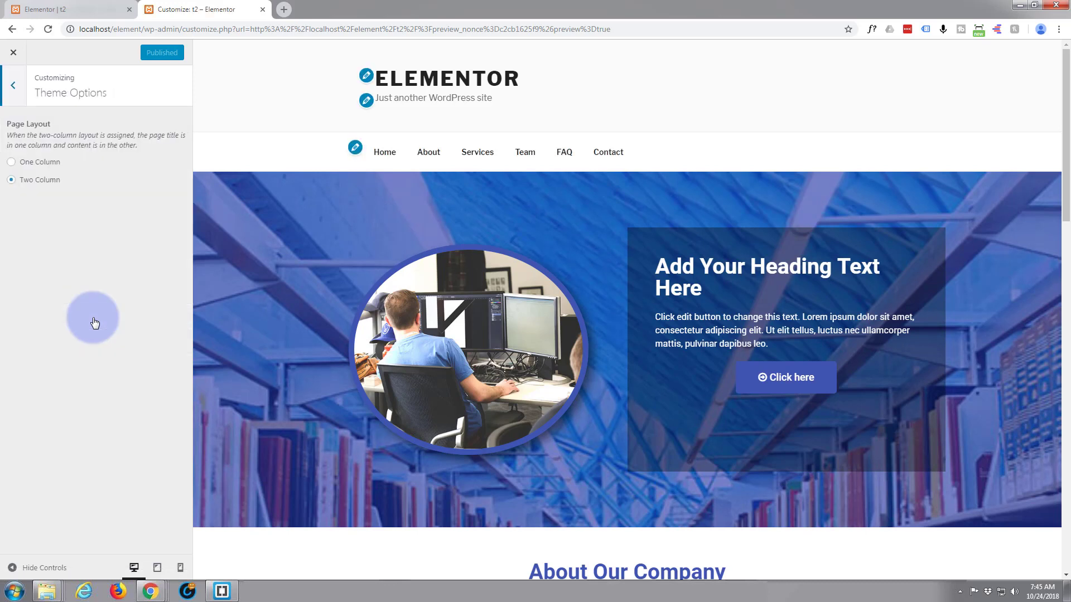
{"action": "left_click", "coordinate": [13, 86]}
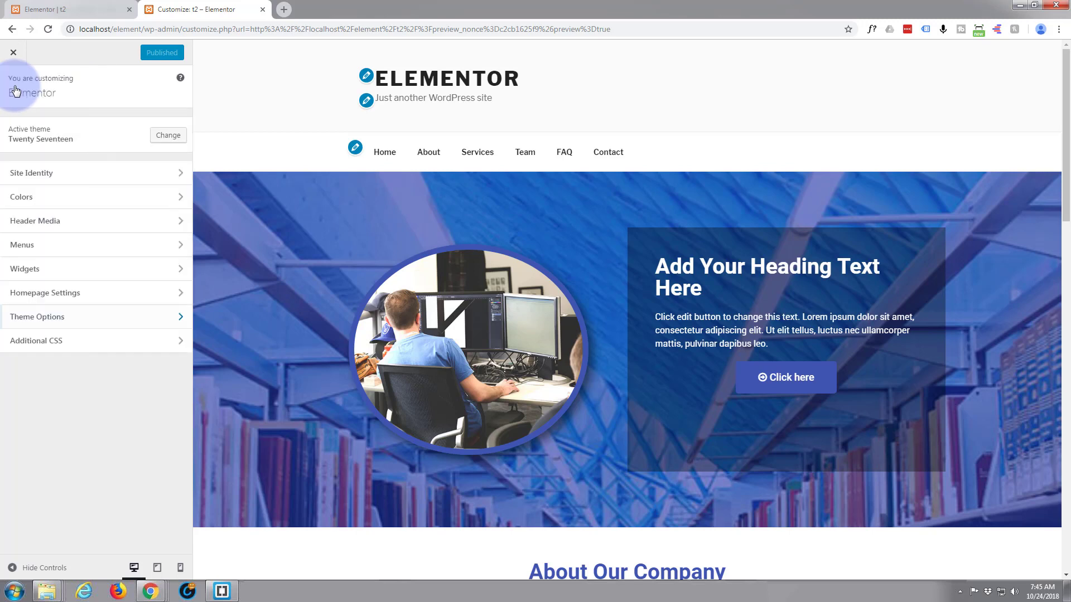
{"action": "left_click", "coordinate": [71, 341]}
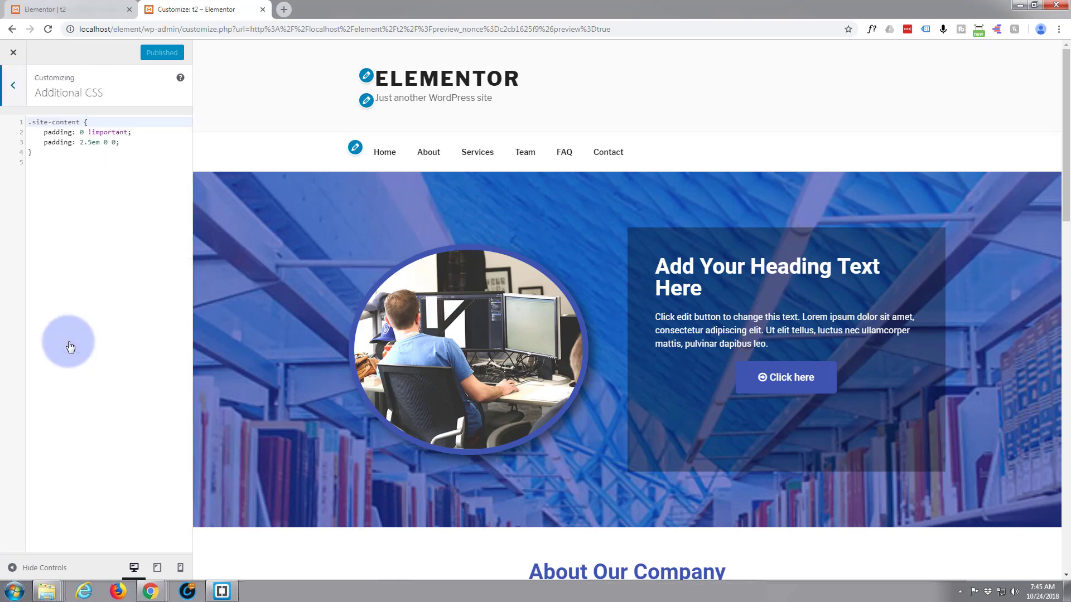
Add a new rule below the .site-content rule, starting with .serv followed by the copied selector and its min-height: 330px declaration
{"action": "left_click", "coordinate": [33, 151]}
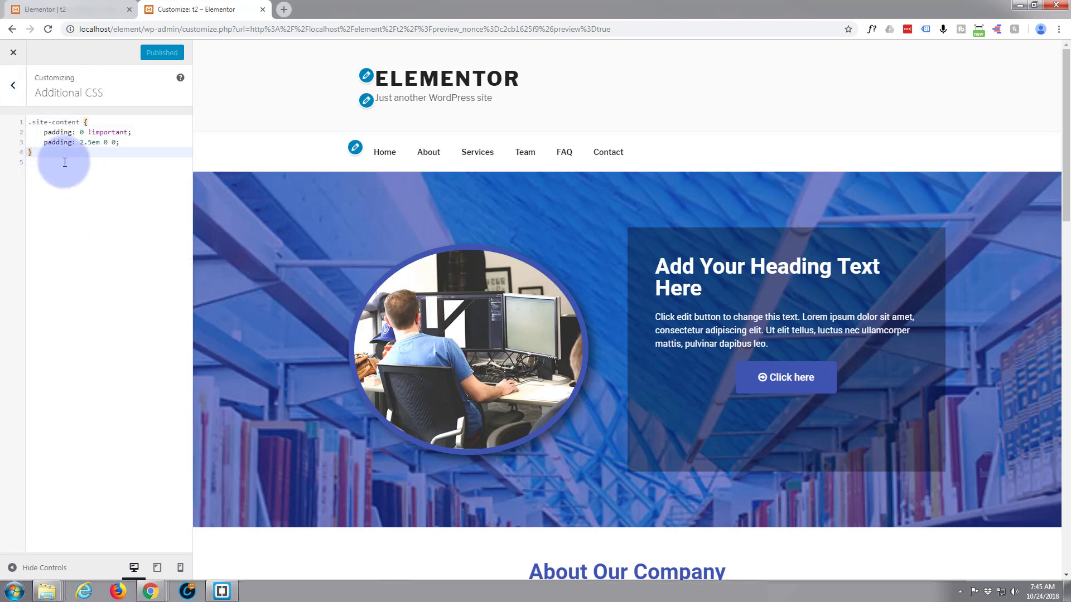
{"action": "key", "text": "Return"}
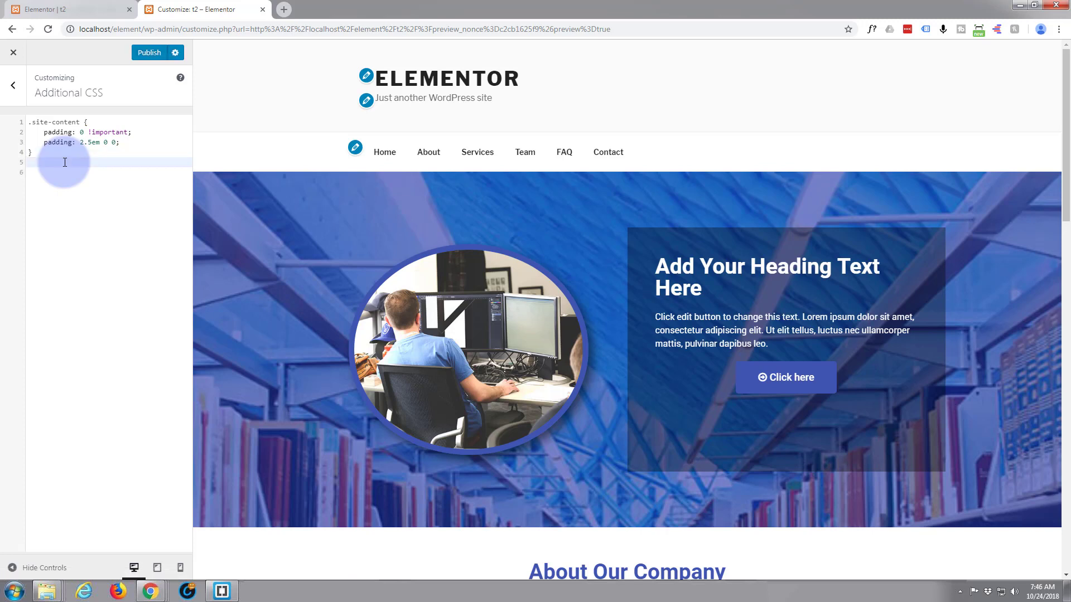
{"action": "key", "text": "Return"}
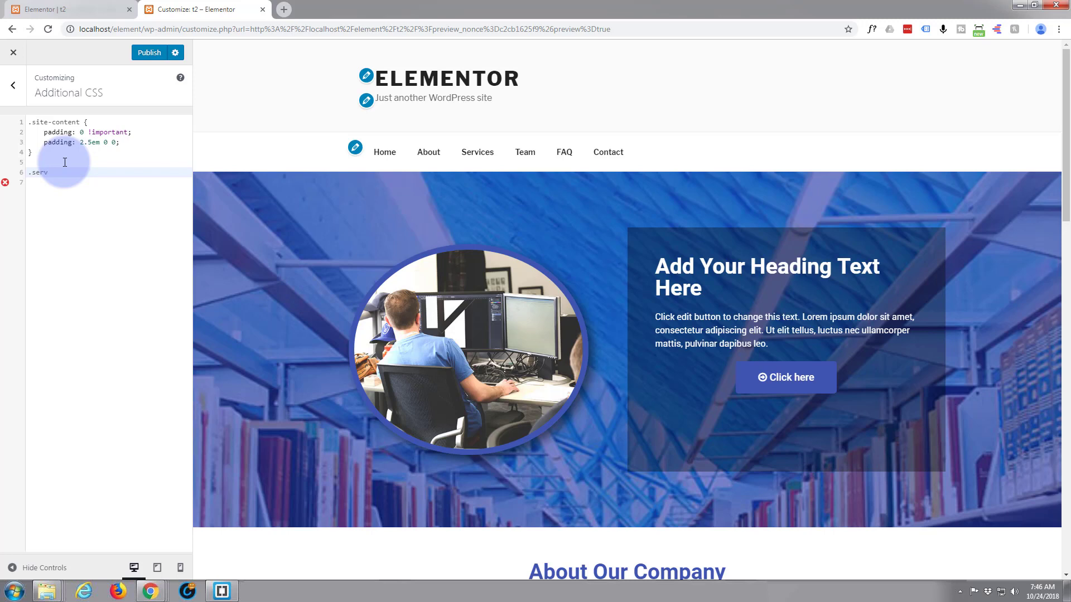
{"action": "key", "text": "ctrl+v"}
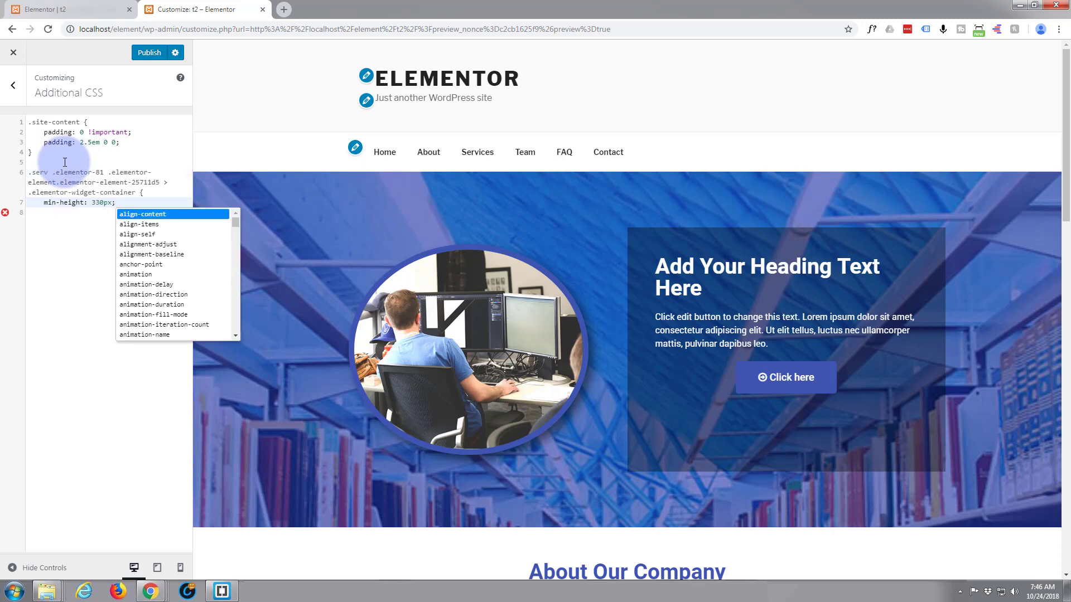
Remove ".elementor-81 .elementor-element.elementor-element-25711d5 >" from the new rule's selector, leaving .serv .elementor-widget-container
{"action": "left_click", "coordinate": [53, 173]}
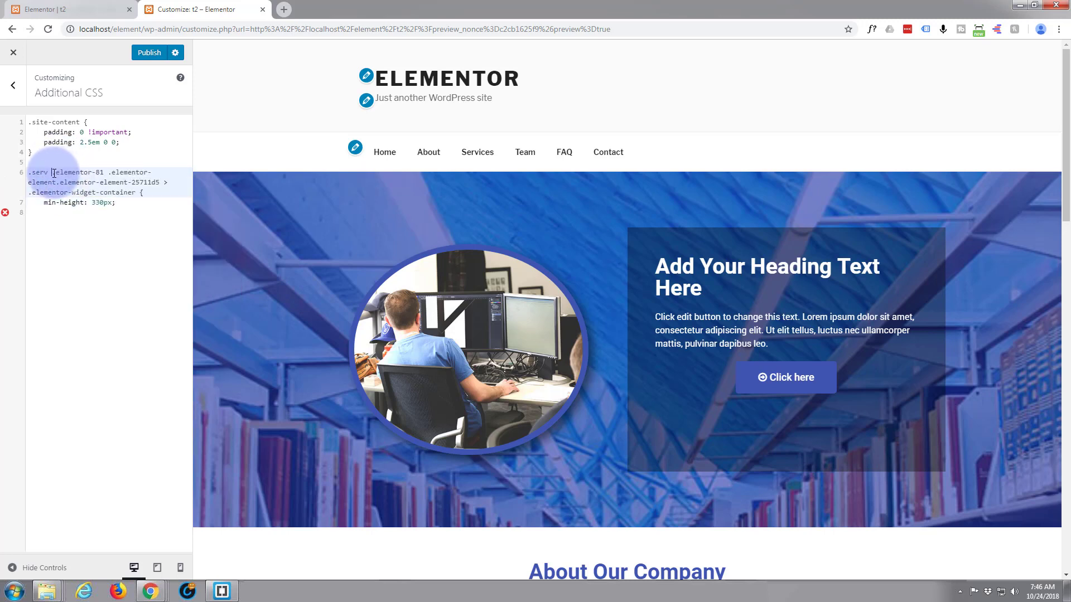
{"action": "left_click_drag", "start_coordinate": [53, 173], "coordinate": [170, 184]}
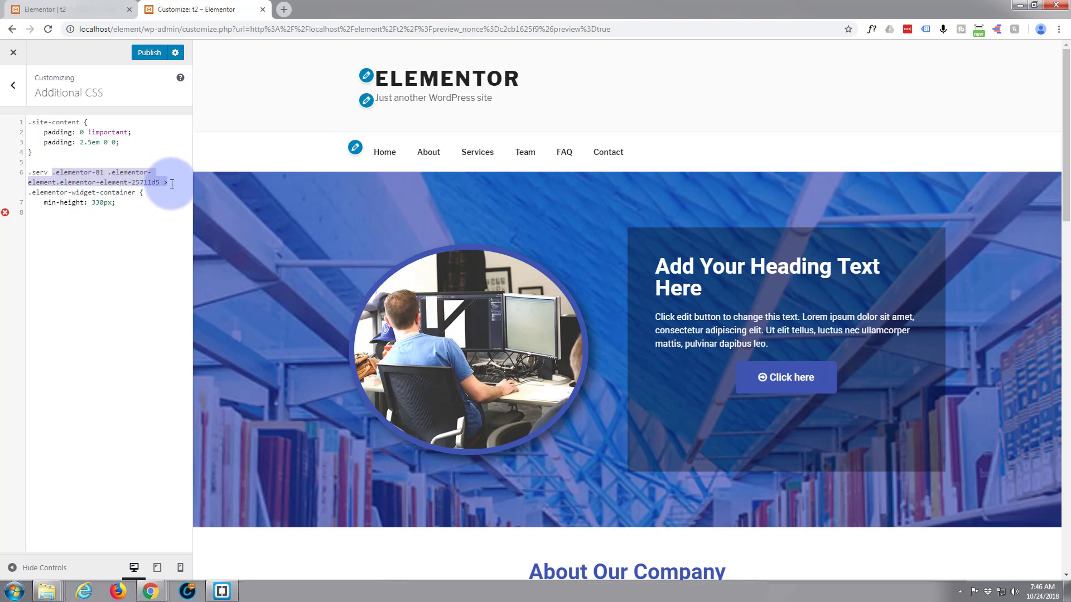
{"action": "key", "text": "BackSpace"}
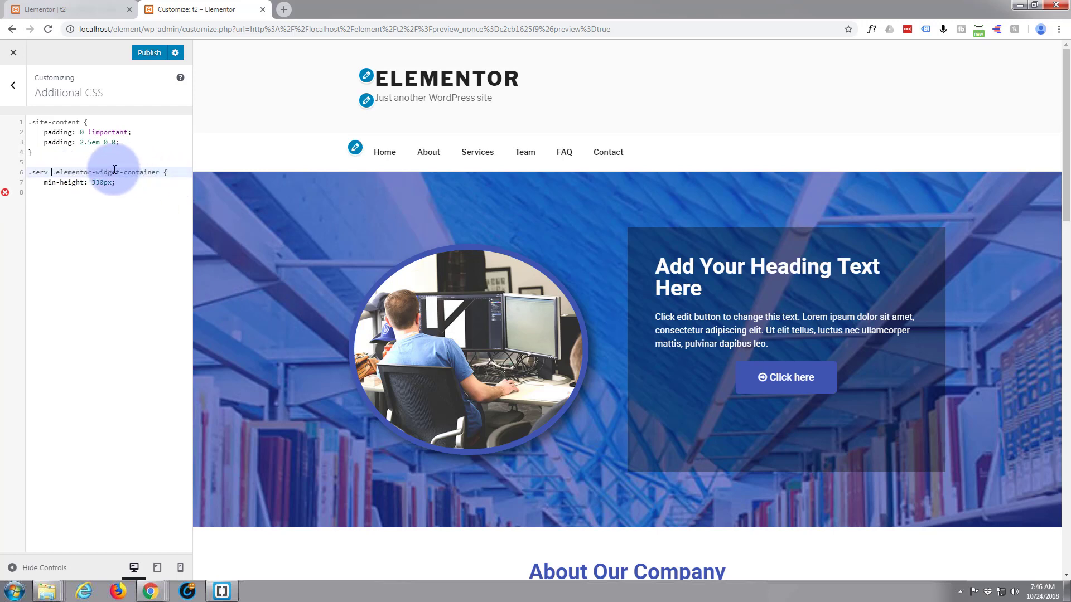
End the .serv rule with a closing brace and publish the additional CSS
{"action": "left_click", "coordinate": [125, 184]}
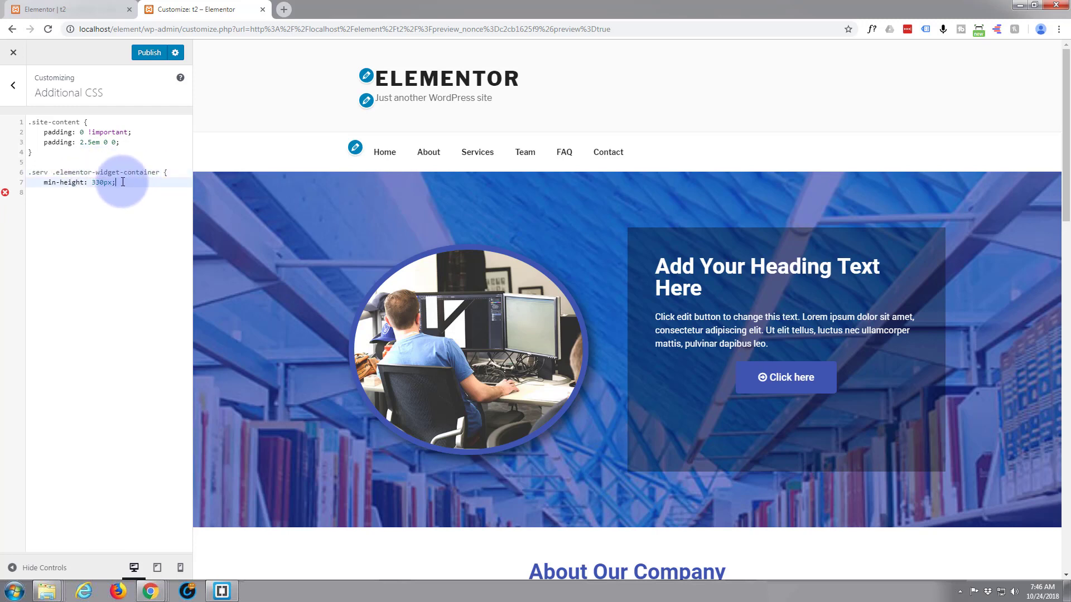
{"action": "key", "text": "Return"}
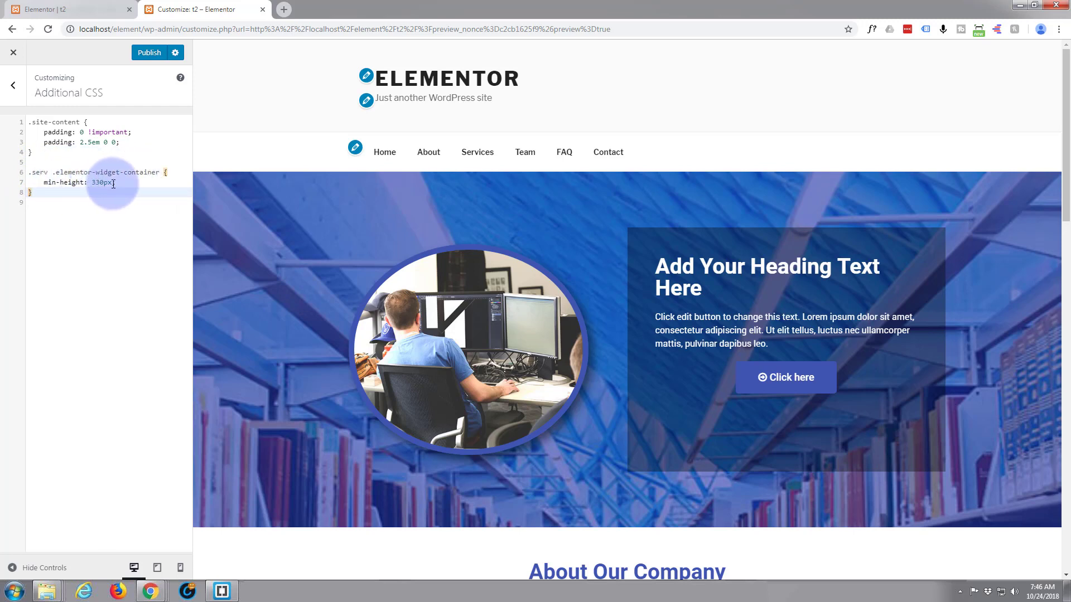
{"action": "left_click", "coordinate": [149, 54]}
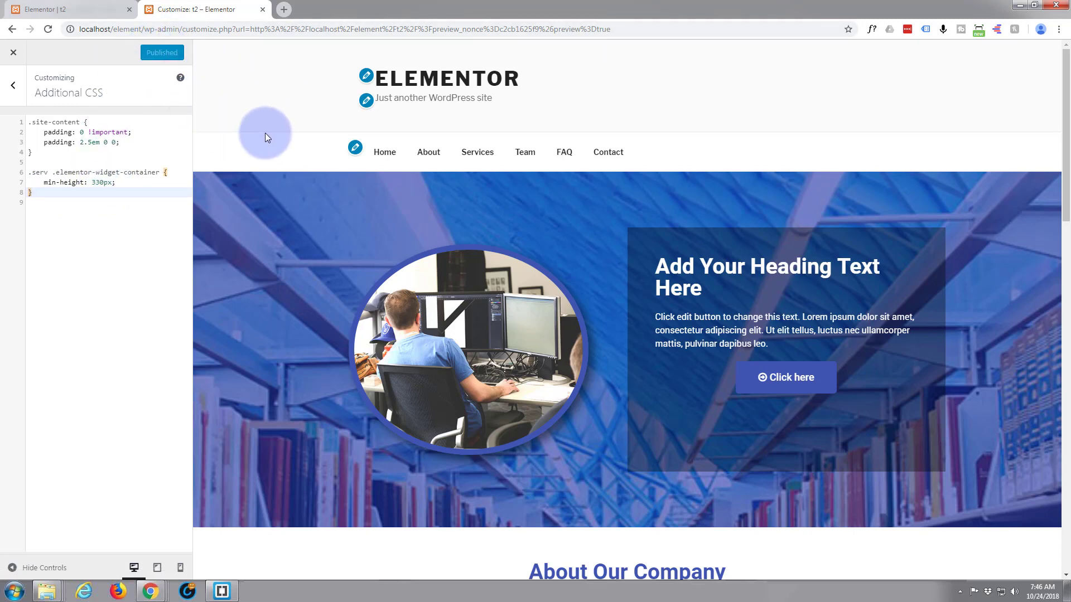
Examine the heights of the Our Services icon boxes in the customizer's page preview
{"action": "scroll", "coordinate": [265, 129], "scroll_direction": "down", "scroll_amount": 7}
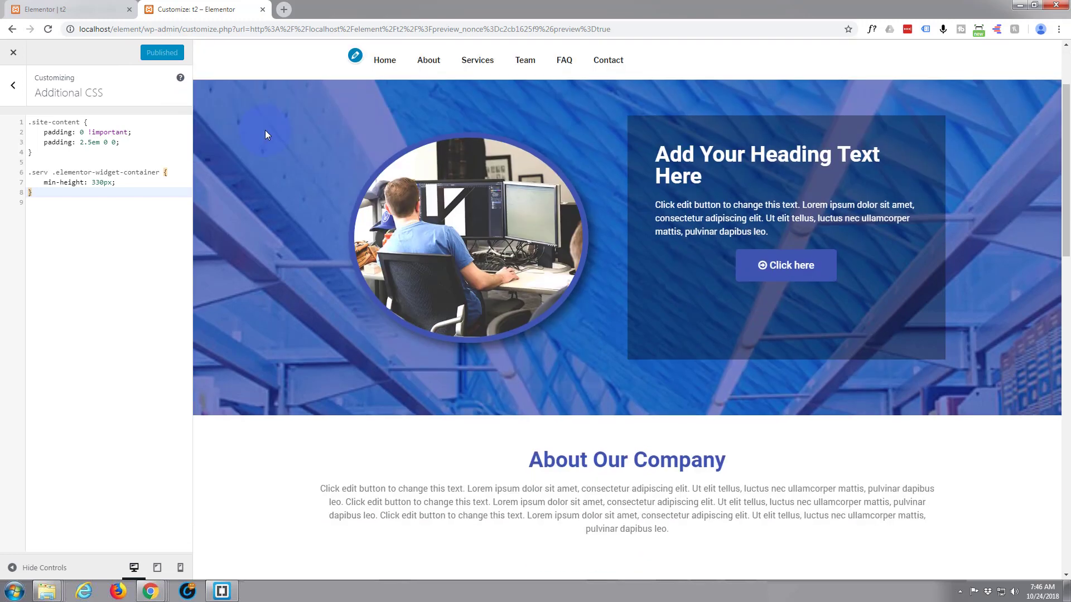
{"action": "scroll", "coordinate": [265, 129], "scroll_direction": "down", "scroll_amount": 10}
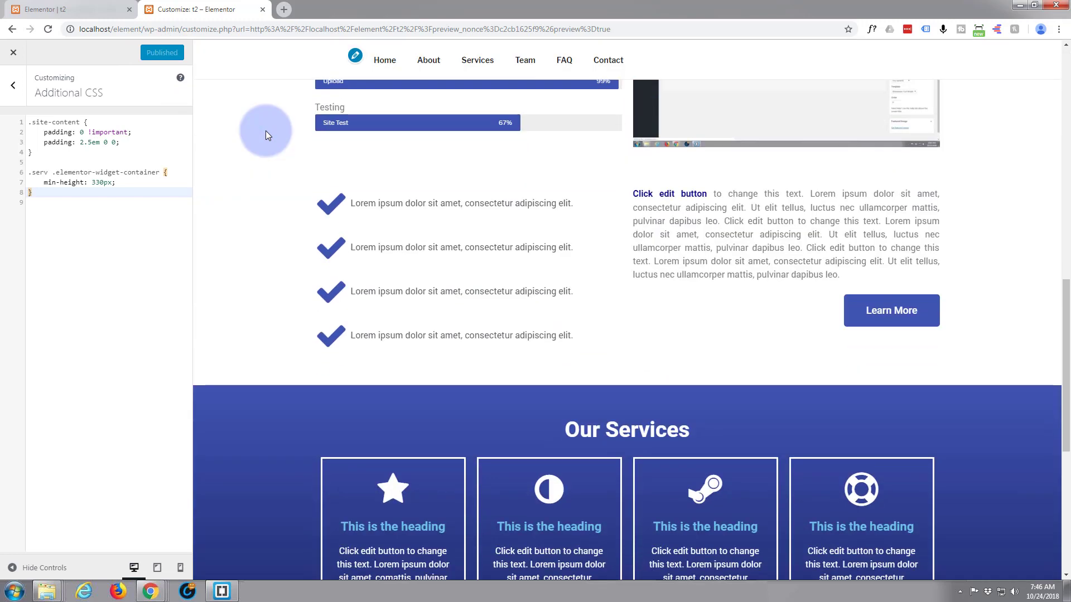
{"action": "scroll", "coordinate": [265, 130], "scroll_direction": "down", "scroll_amount": 3}
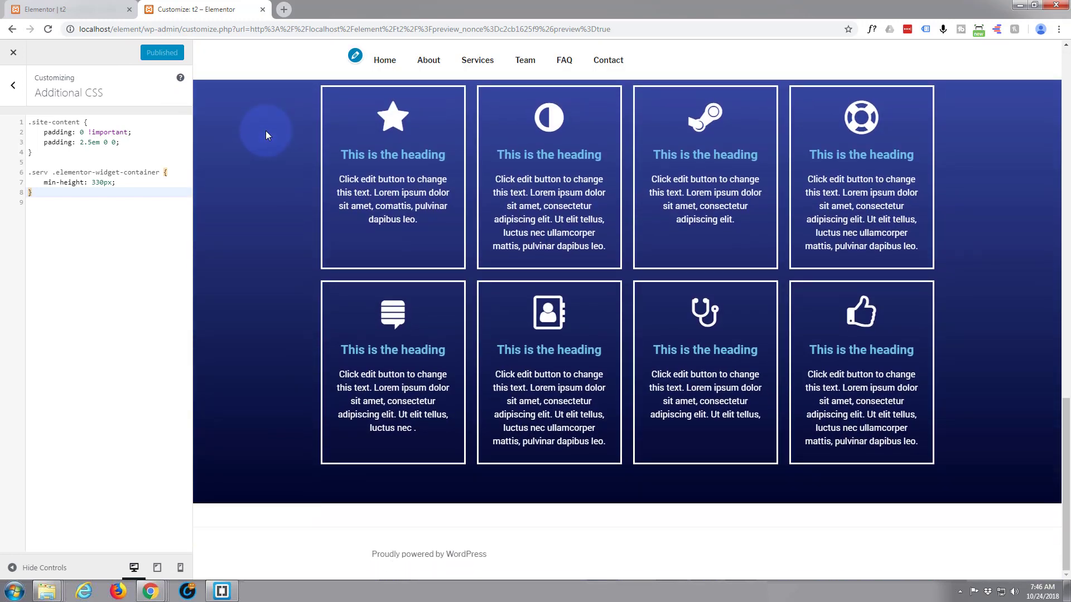
{"action": "scroll", "coordinate": [266, 131], "scroll_direction": "up", "scroll_amount": 2}
{"action": "scroll", "coordinate": [266, 130], "scroll_direction": "down", "scroll_amount": 1}
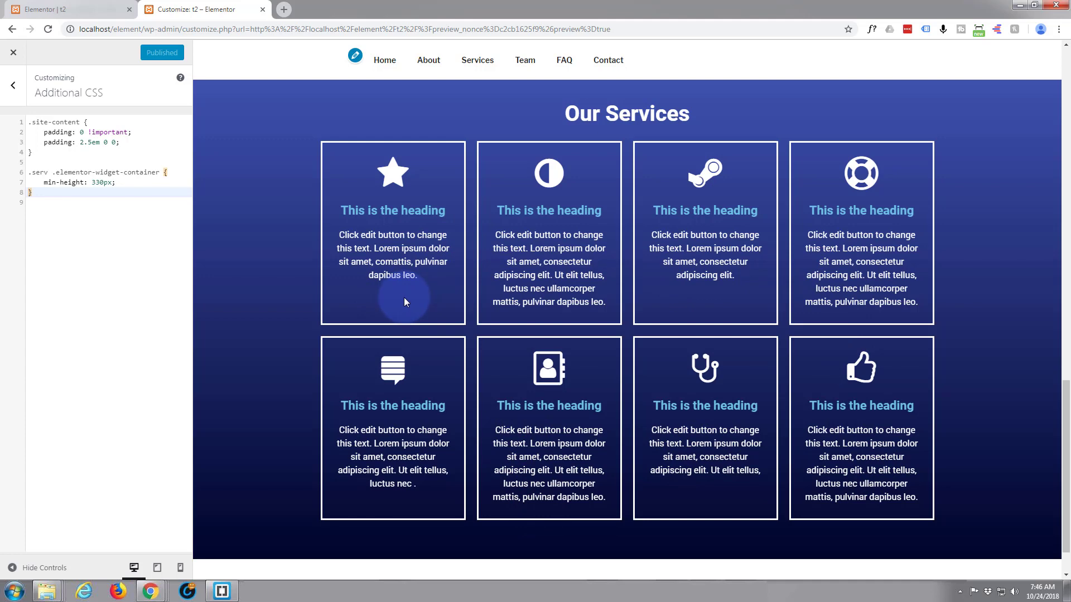
{"action": "scroll", "coordinate": [404, 297], "scroll_direction": "up", "scroll_amount": 4}
{"action": "scroll", "coordinate": [404, 296], "scroll_direction": "up", "scroll_amount": 2}
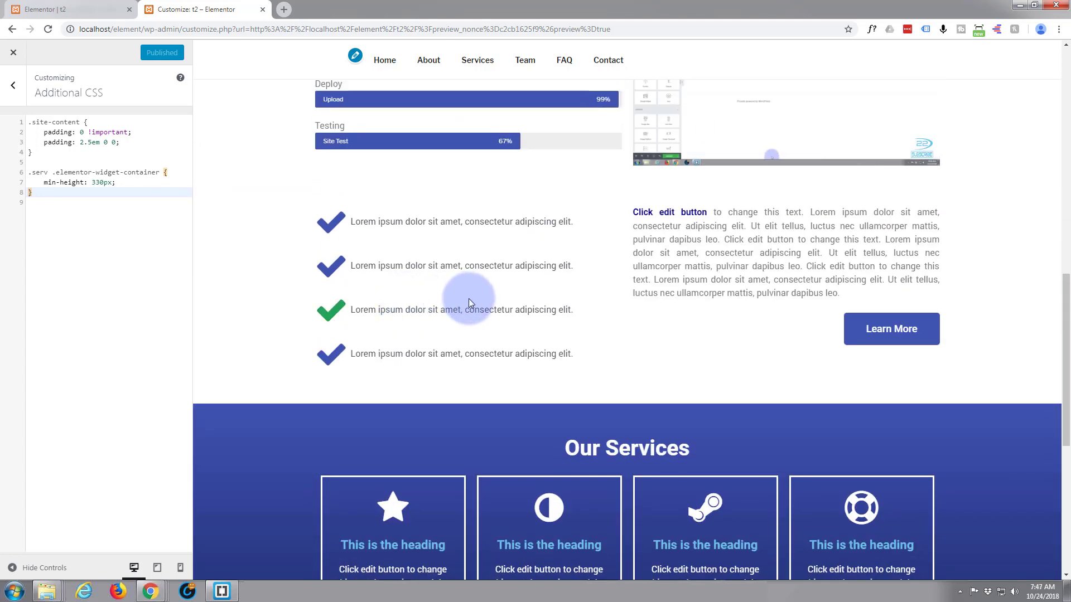
{"action": "scroll", "coordinate": [468, 299], "scroll_direction": "up", "scroll_amount": 1}
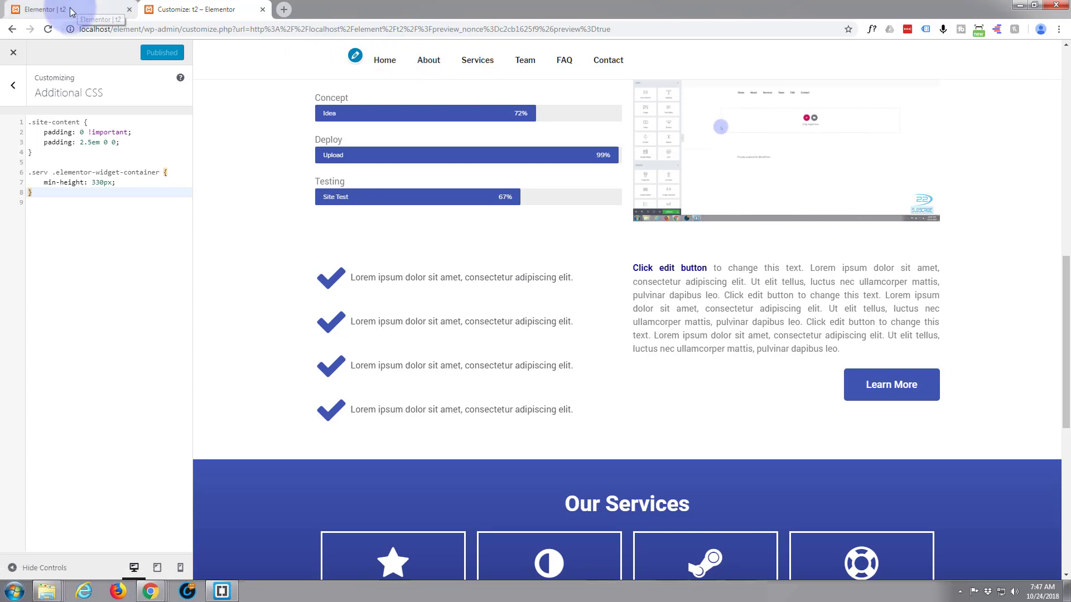
Close the customizer and open a fresh preview of the t2 page from the Elementor editor
{"action": "left_click", "coordinate": [71, 10]}
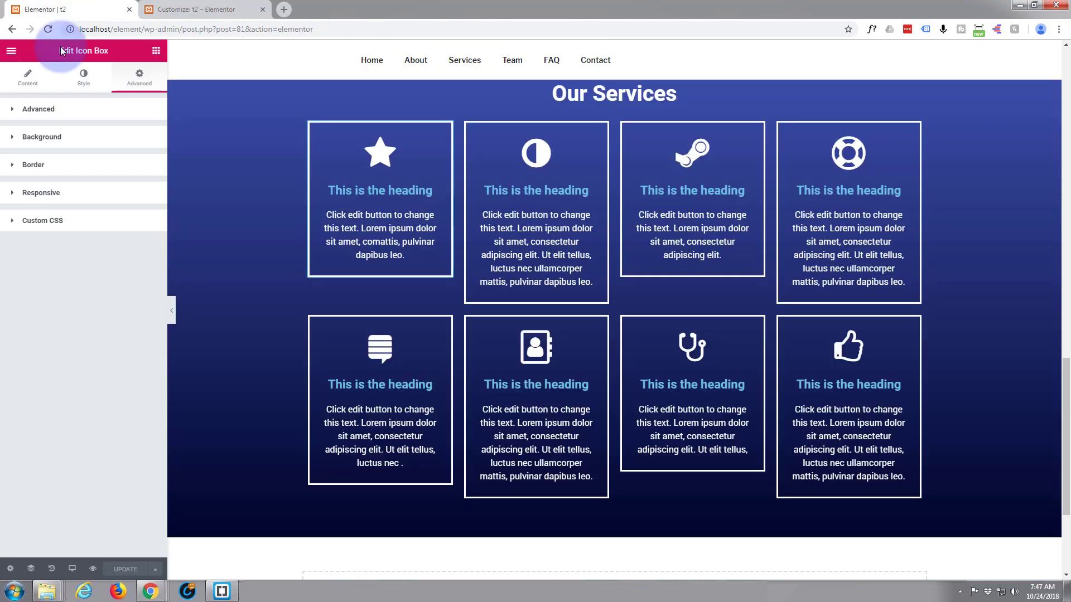
{"action": "left_click", "coordinate": [93, 569]}
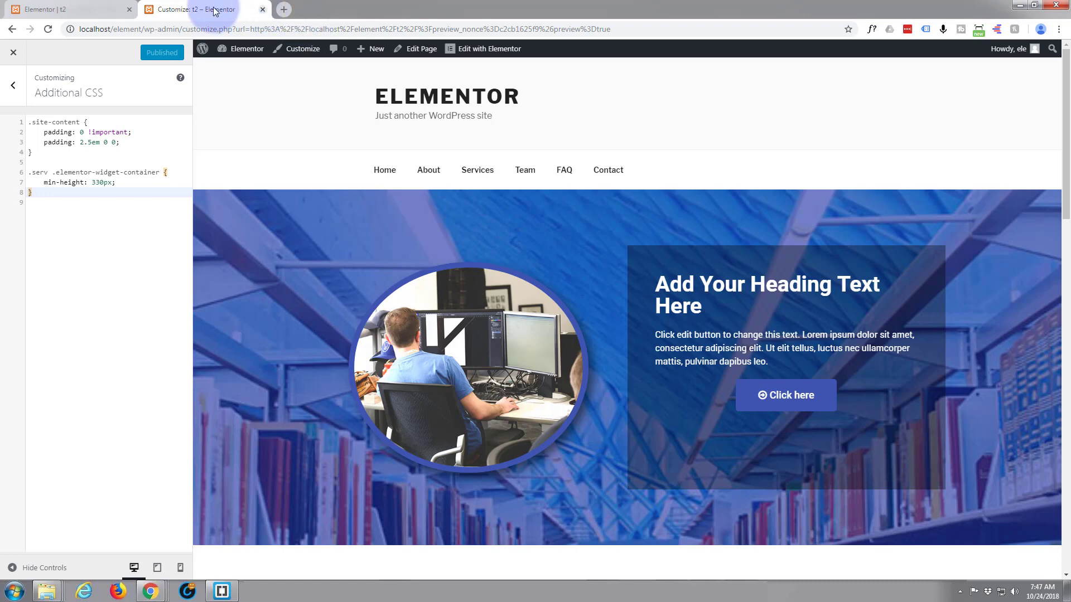
{"action": "left_click", "coordinate": [114, 11]}
{"action": "left_click", "coordinate": [262, 9]}
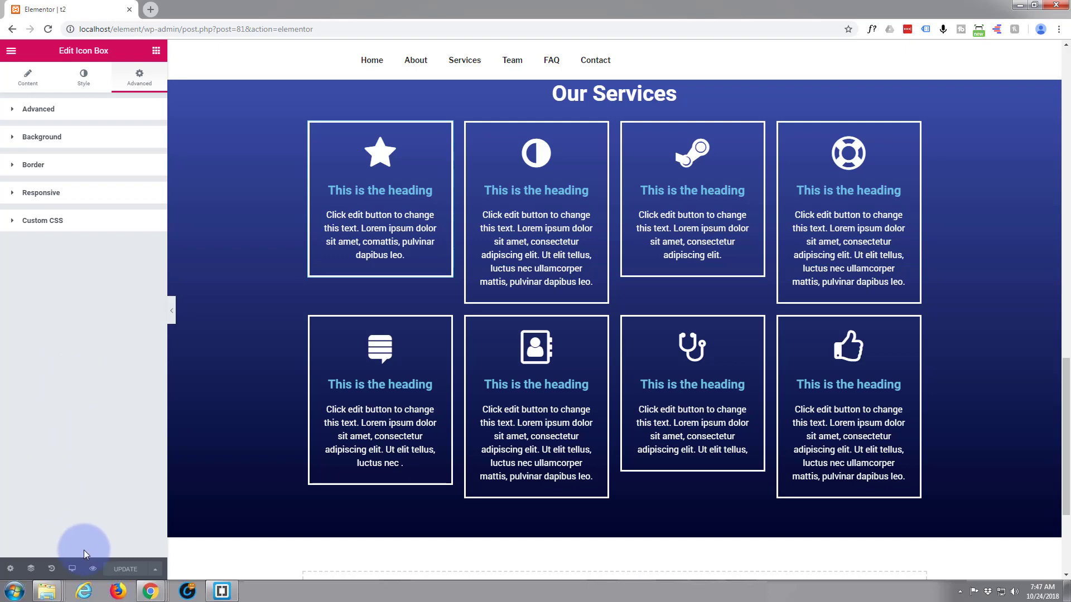
{"action": "left_click", "coordinate": [93, 569]}
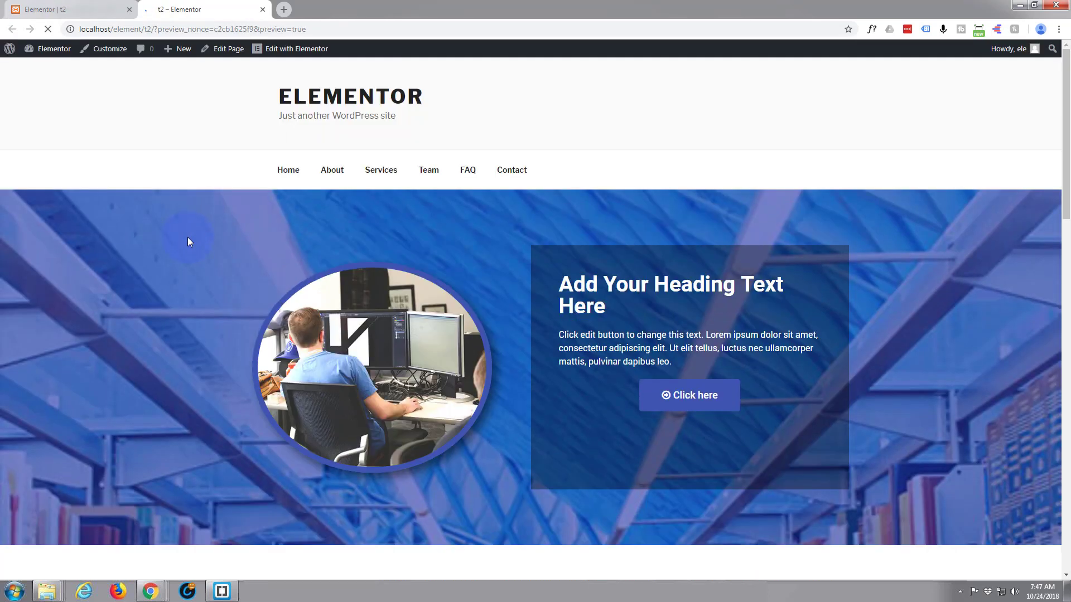
Compare the heights of both rows of icon boxes in the Our Services section of the t2 preview page
{"action": "scroll", "coordinate": [187, 237], "scroll_direction": "down", "scroll_amount": 15}
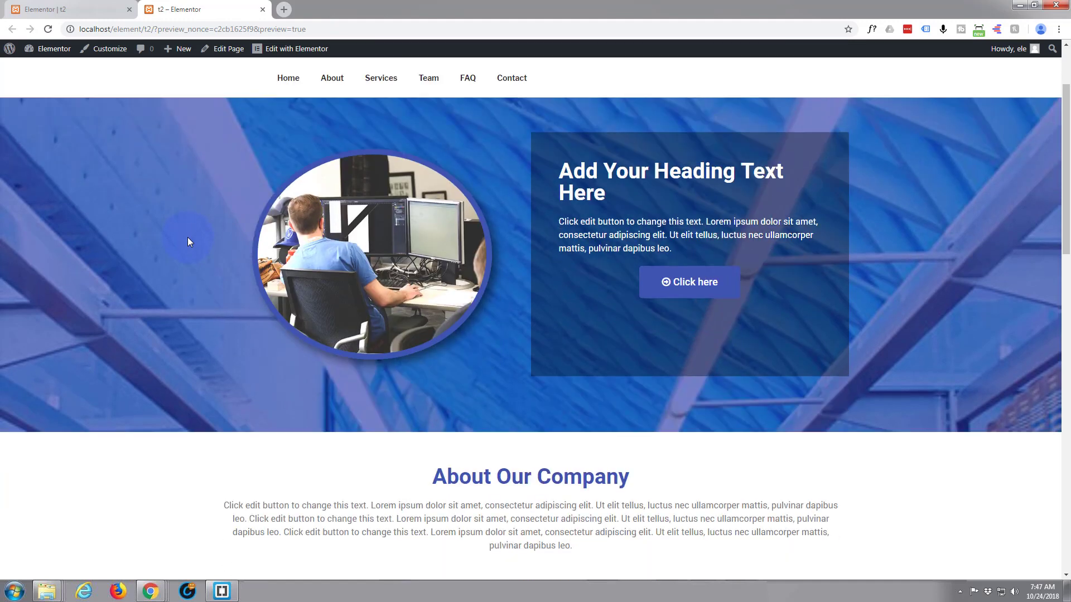
{"action": "scroll", "coordinate": [187, 236], "scroll_direction": "down", "scroll_amount": 4}
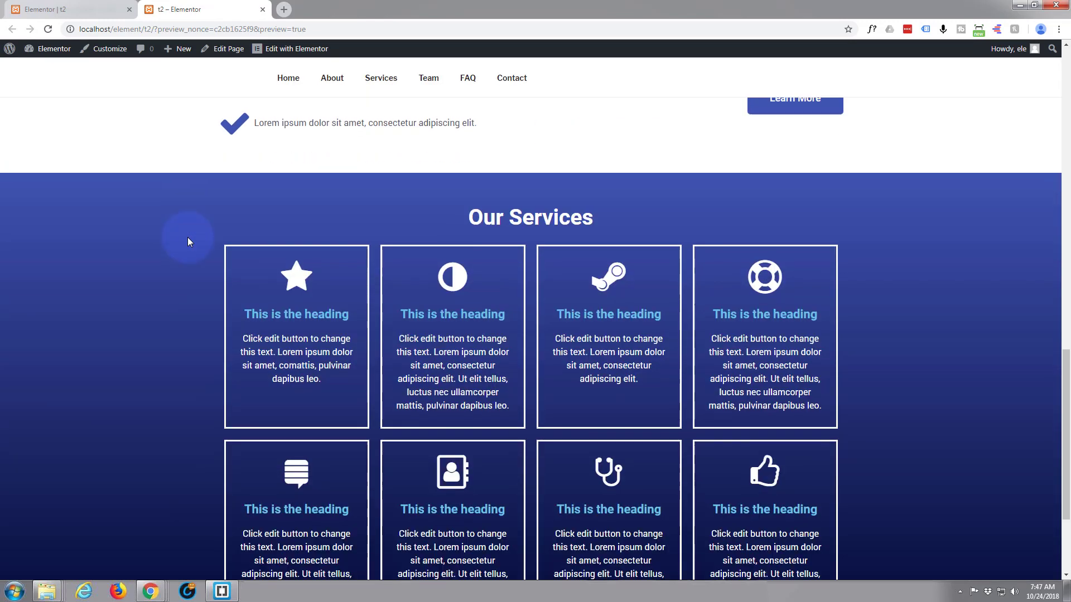
{"action": "scroll", "coordinate": [188, 242], "scroll_direction": "down", "scroll_amount": 2}
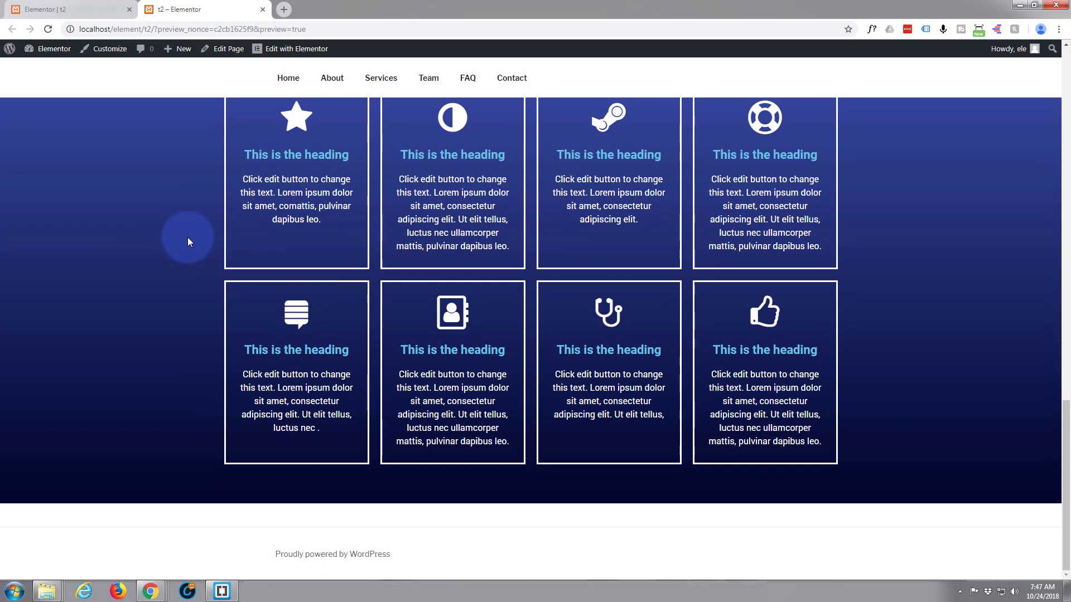
{"action": "scroll", "coordinate": [188, 241], "scroll_direction": "up", "scroll_amount": 5}
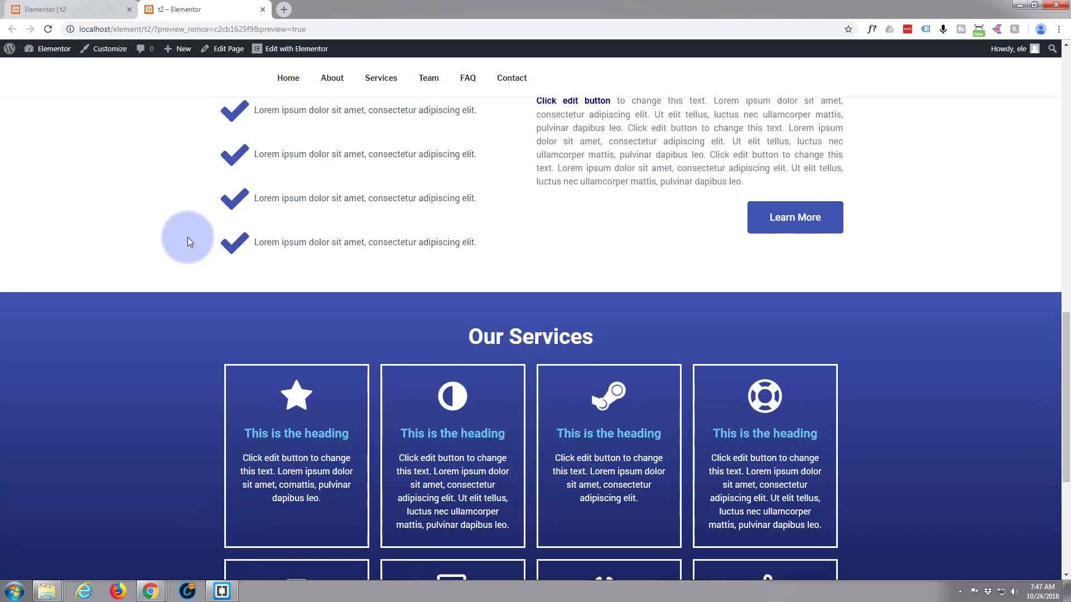
{"action": "scroll", "coordinate": [188, 242], "scroll_direction": "down", "scroll_amount": 3}
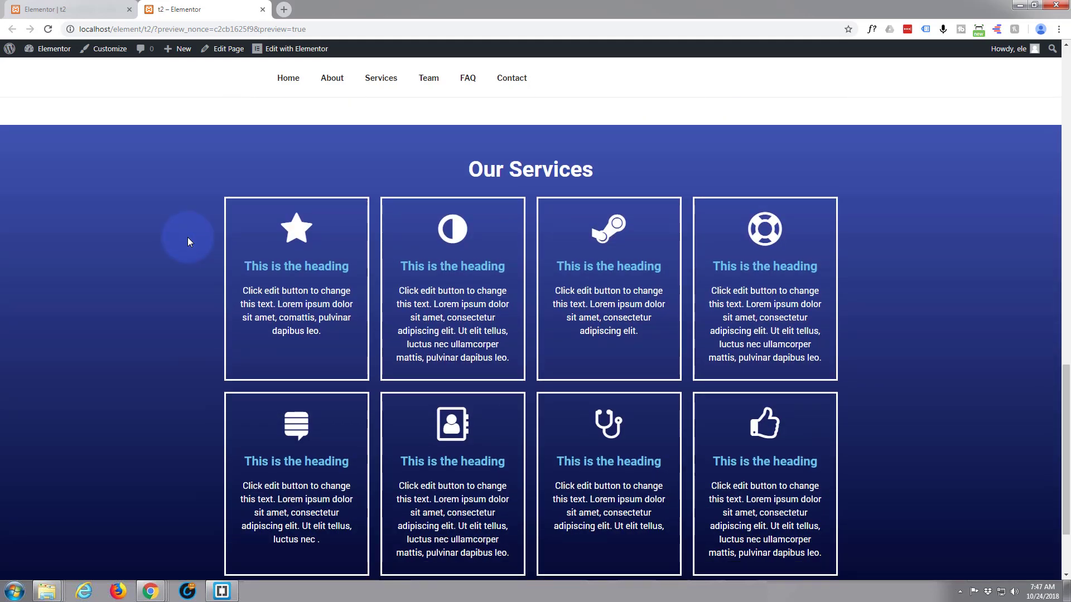
{"action": "scroll", "coordinate": [188, 242], "scroll_direction": "down", "scroll_amount": 1}
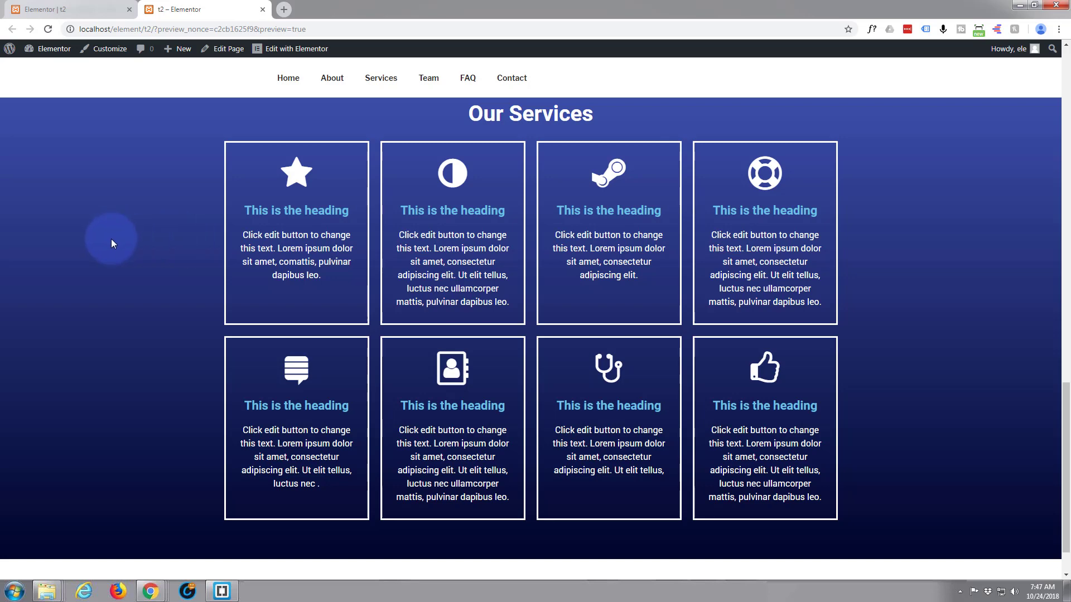
{"action": "scroll", "coordinate": [112, 239], "scroll_direction": "up", "scroll_amount": 1}
{"action": "scroll", "coordinate": [111, 240], "scroll_direction": "down", "scroll_amount": 1}
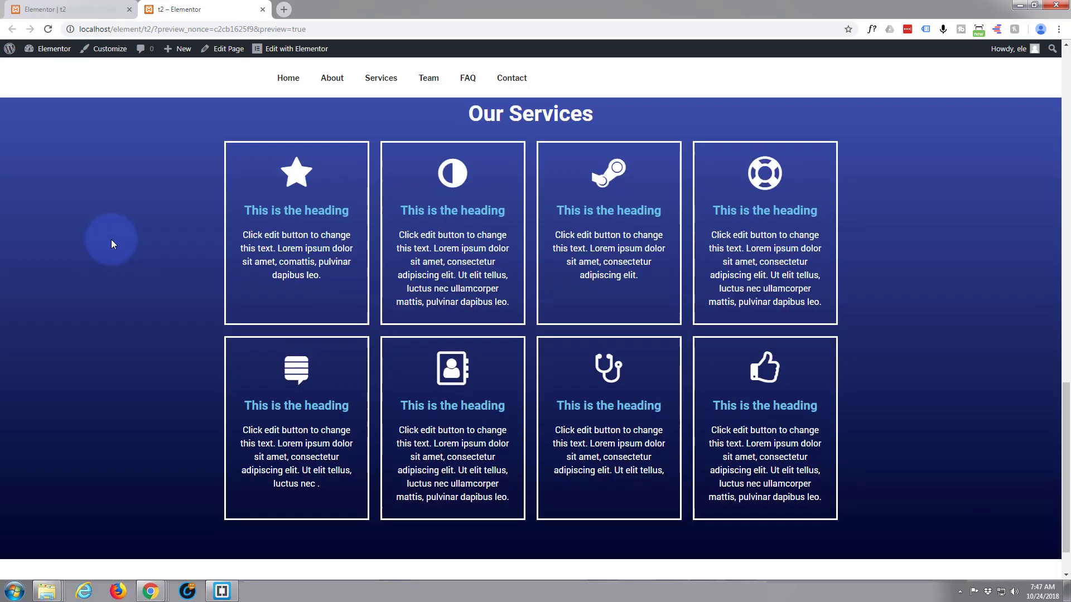